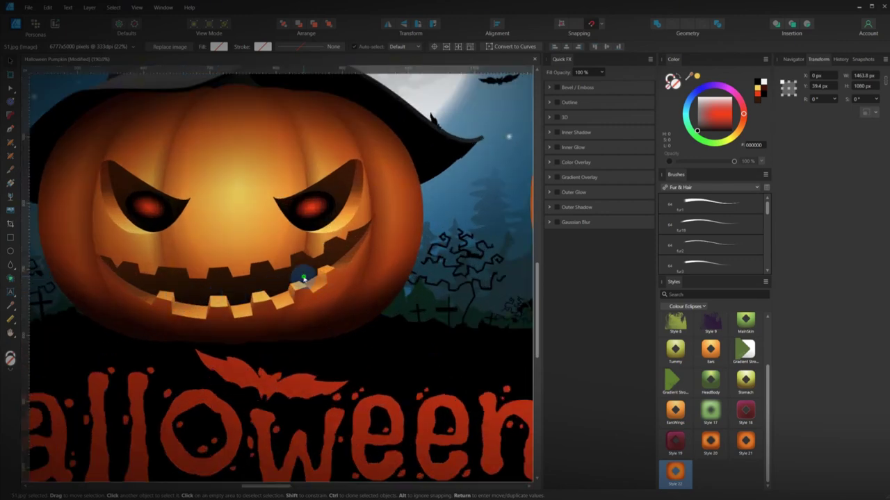
- Start a Pen path at the mouth's left corner and trace the upper edge with straight segments around the first two teeth
key("p")
scroll(340, 258, "up", 4)
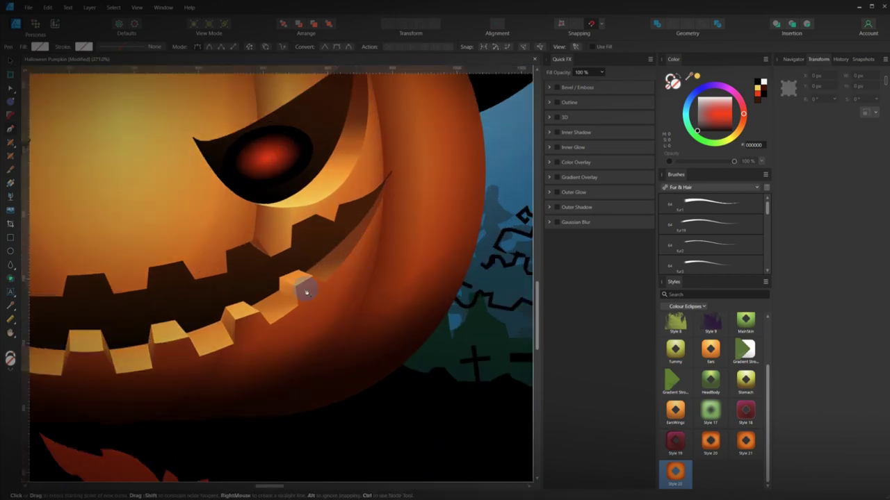
scroll(360, 278, "down", 2)
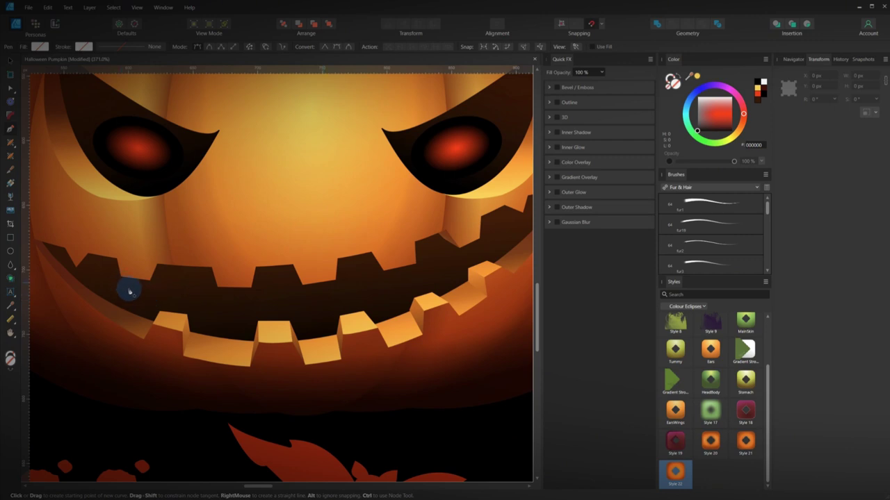
scroll(111, 260, "left", 5)
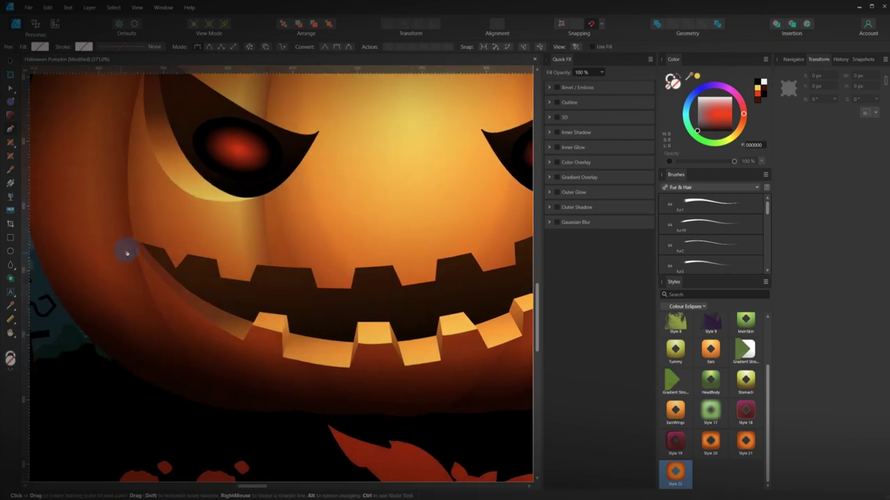
scroll(134, 245, "up", 3)
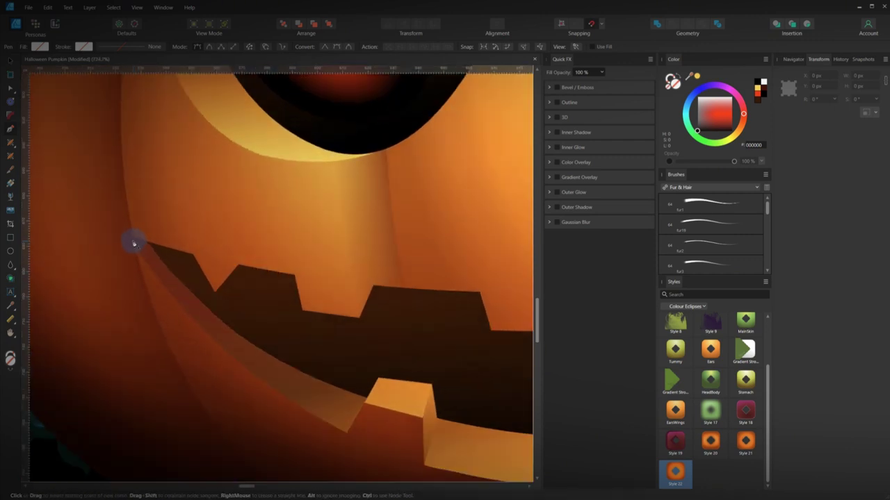
left_click(134, 239)
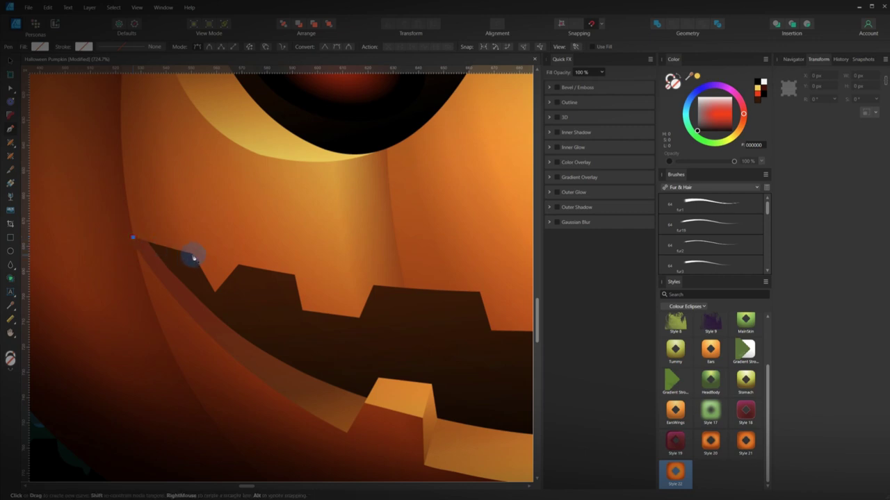
left_click(193, 255)
left_click(214, 291)
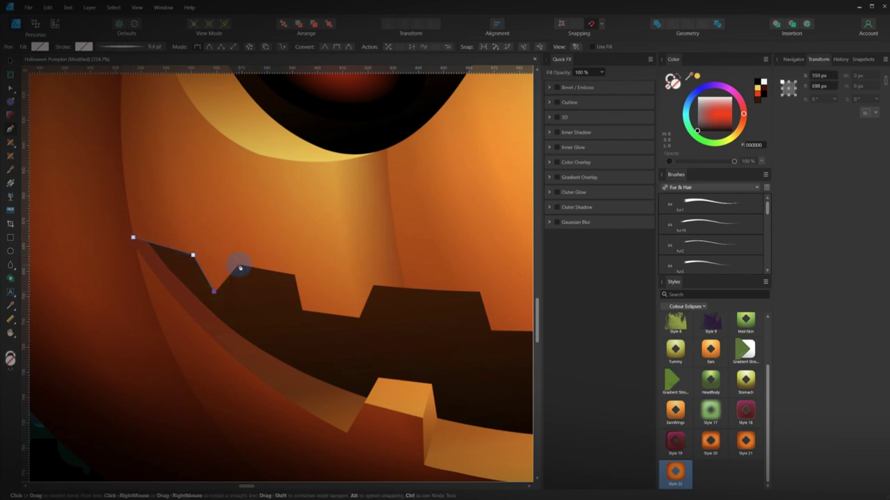
left_click(239, 266)
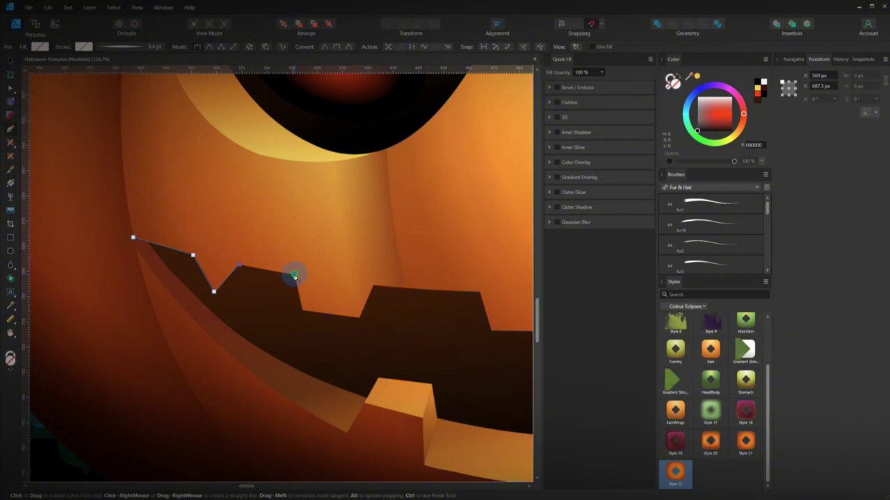
left_click(294, 276)
left_click(301, 310)
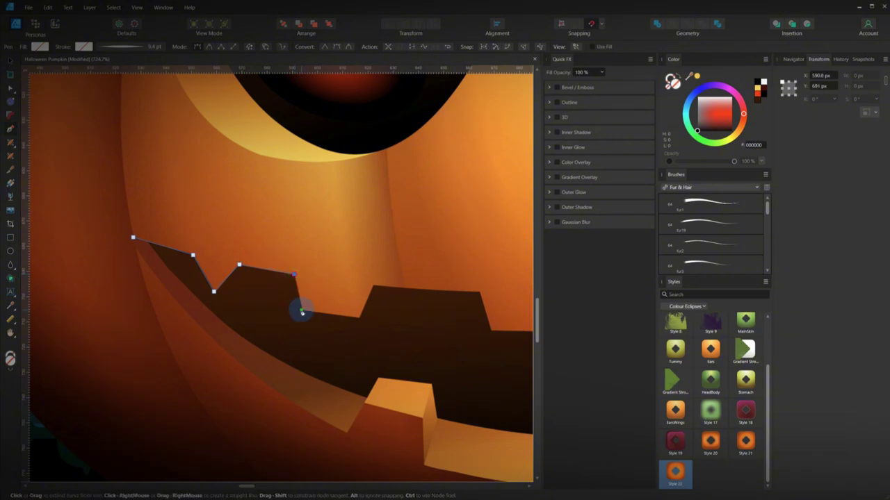
left_click(360, 321)
- Continue the path along the upper mouth edge across the next gap and around the third upper tooth
left_click_drag(399, 331, 236, 267)
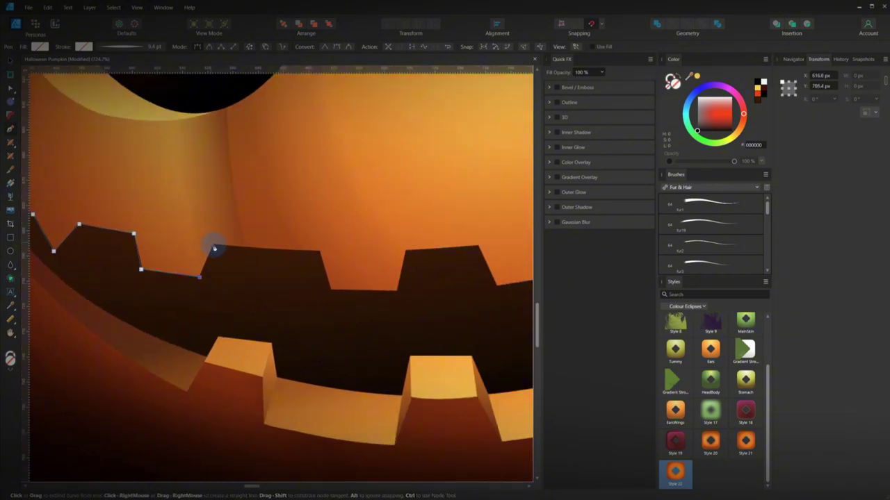
left_click(214, 246)
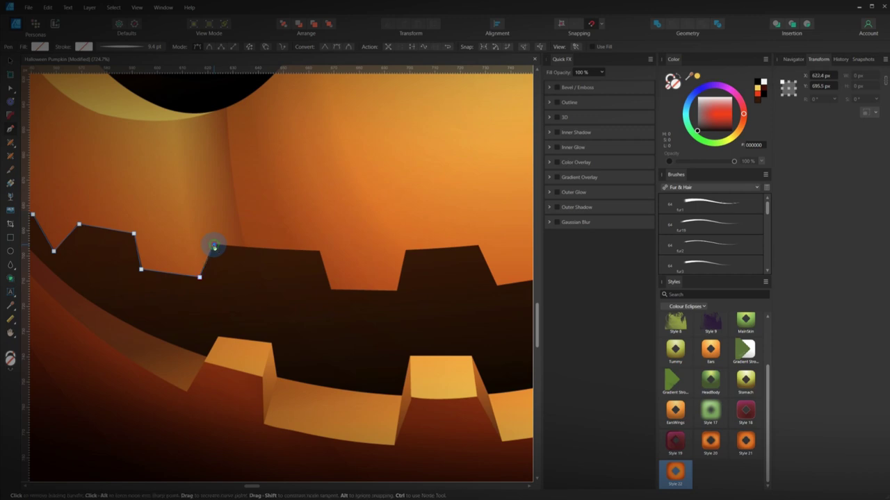
left_click(318, 252)
left_click(329, 289)
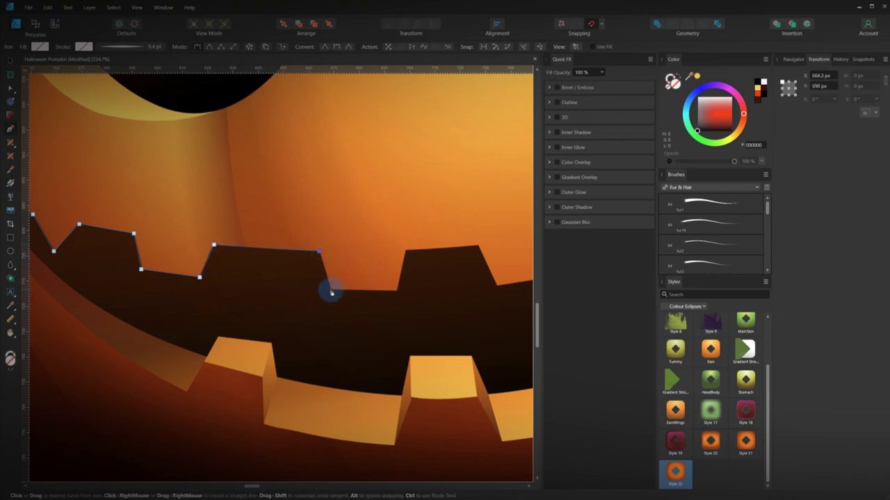
left_click(397, 290)
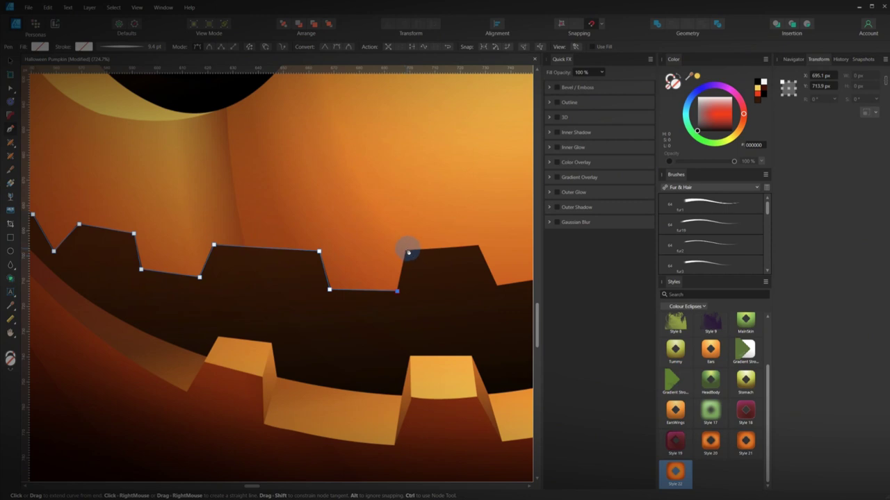
left_click(407, 253)
- Extend the path with corner nodes around the fourth and fifth upper teeth, including the gap between them
scroll(334, 272, "right", 3)
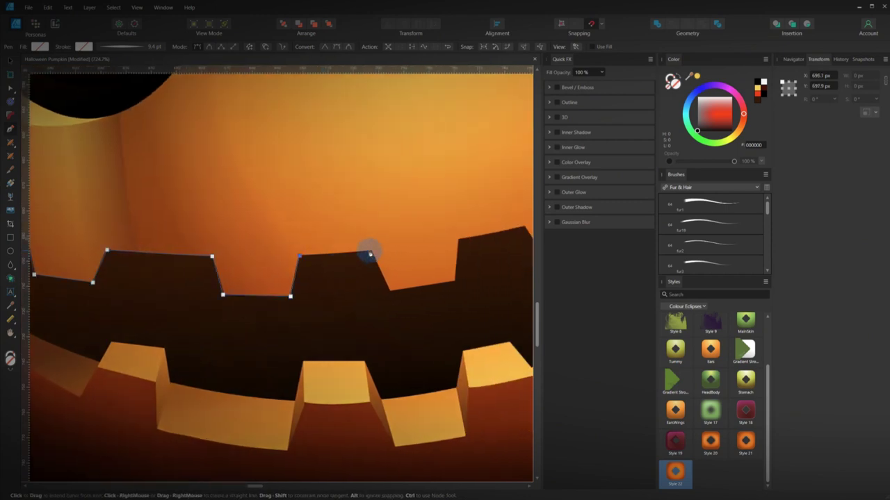
left_click(371, 253)
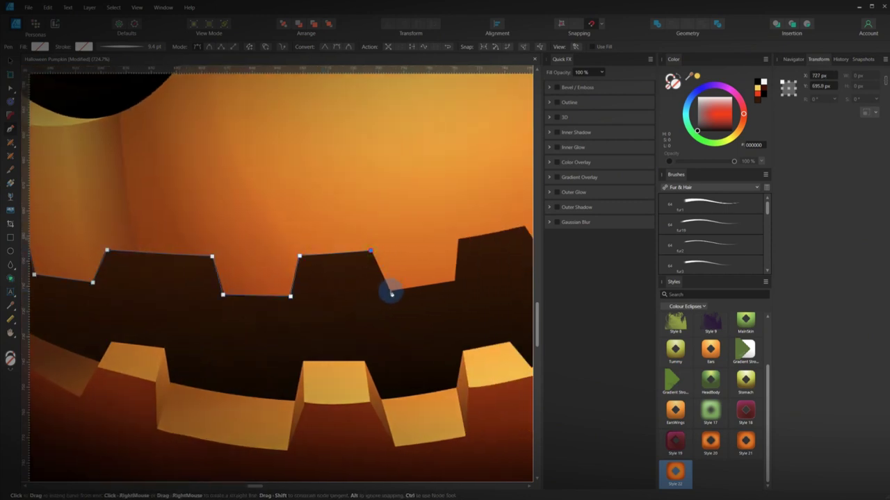
left_click(390, 293)
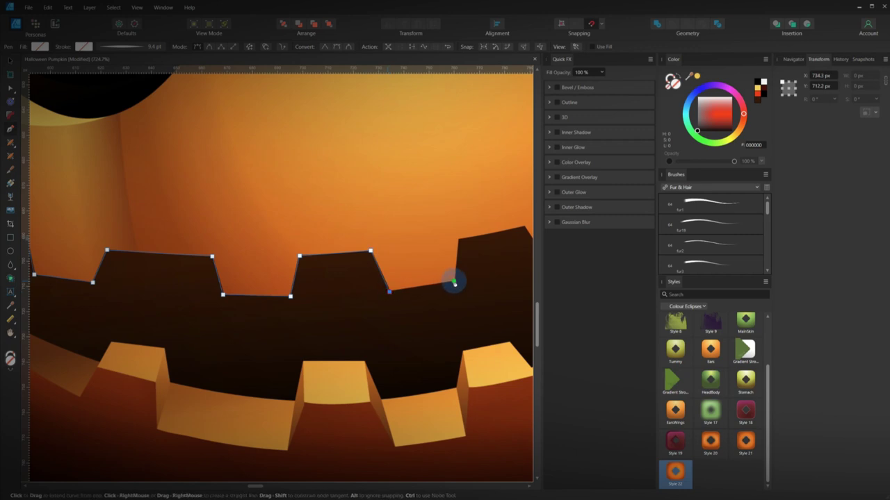
left_click(453, 282)
scroll(322, 288, "right", 4)
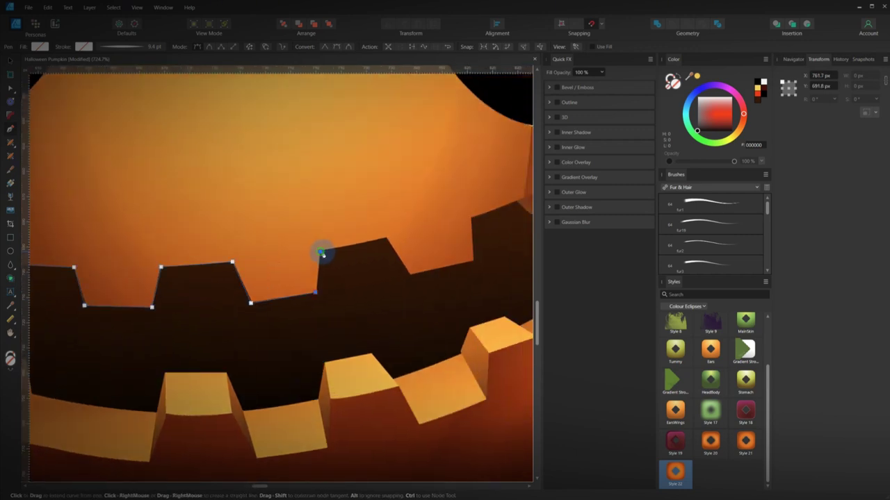
left_click(321, 253)
left_click(387, 241)
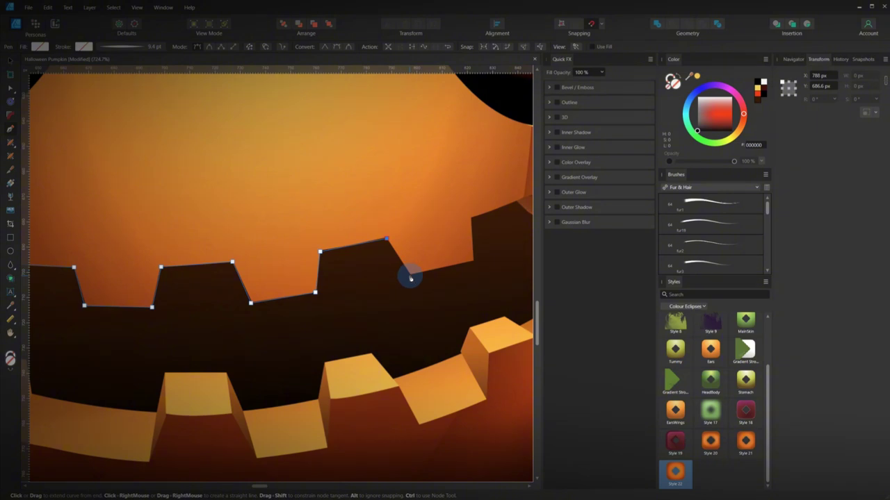
left_click(410, 276)
left_click(474, 261)
- Trace the sixth upper tooth below the right eye and the gaps on both sides of it with straight segments
scroll(383, 276, "right", 5)
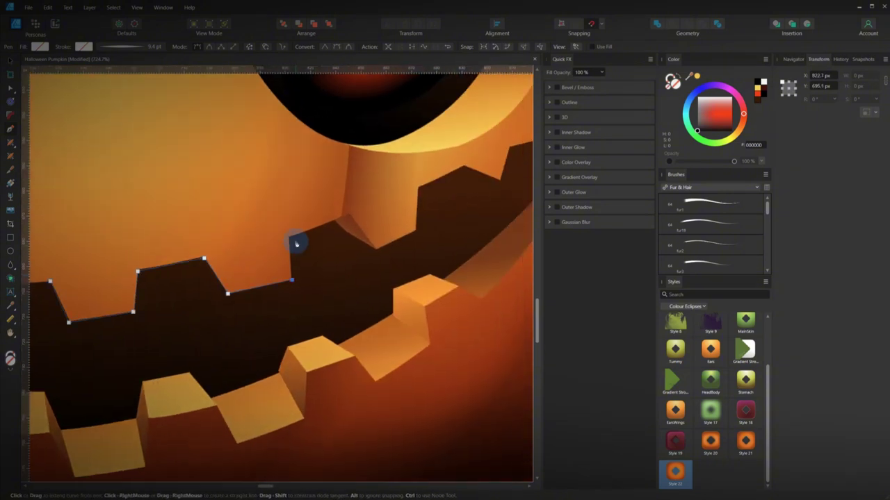
left_click(290, 240)
scroll(355, 257, "down", 1)
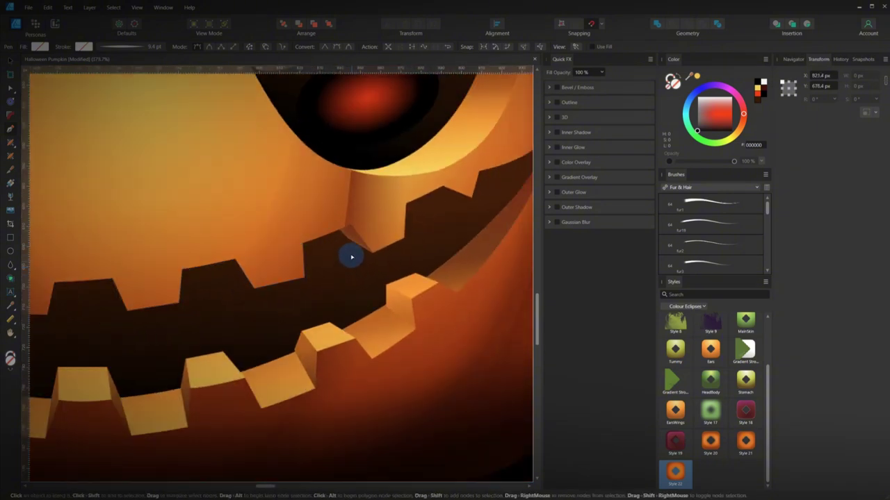
left_click(351, 228)
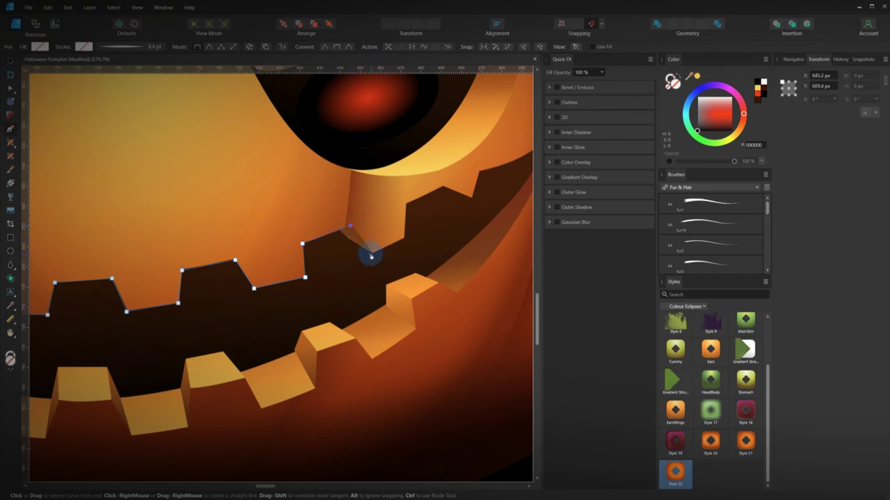
left_click(373, 255)
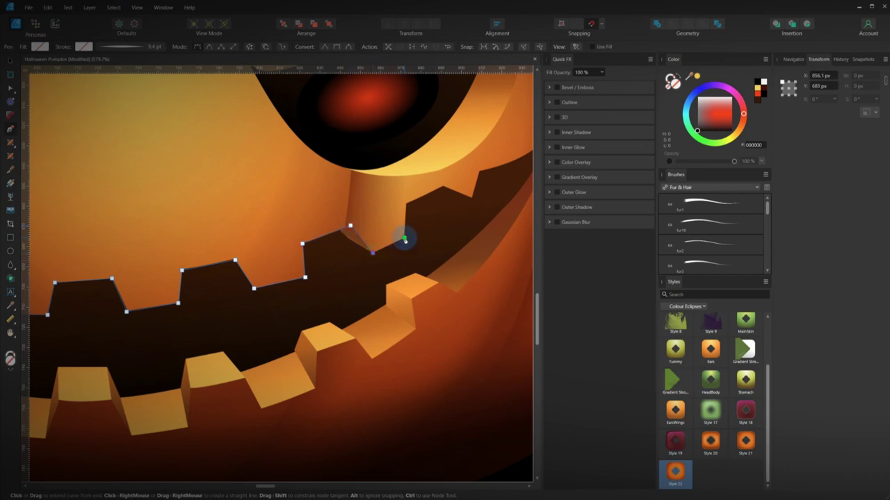
left_click(404, 239)
left_click(406, 205)
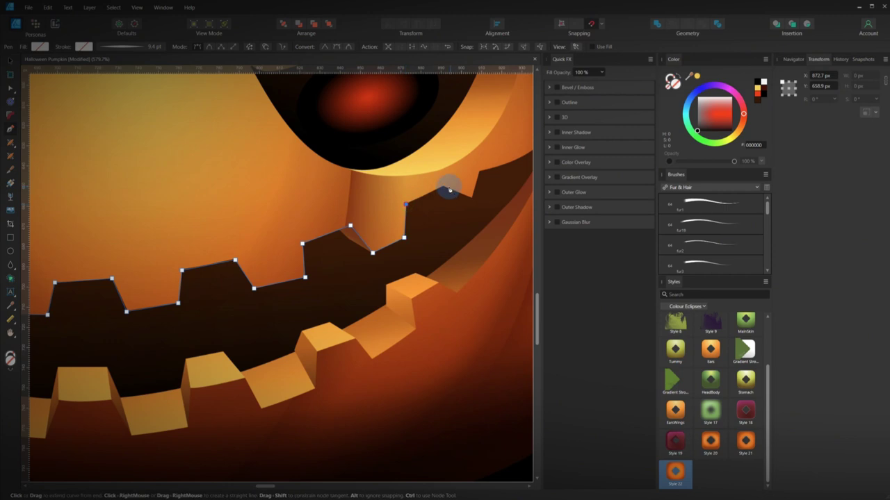
left_click(443, 188)
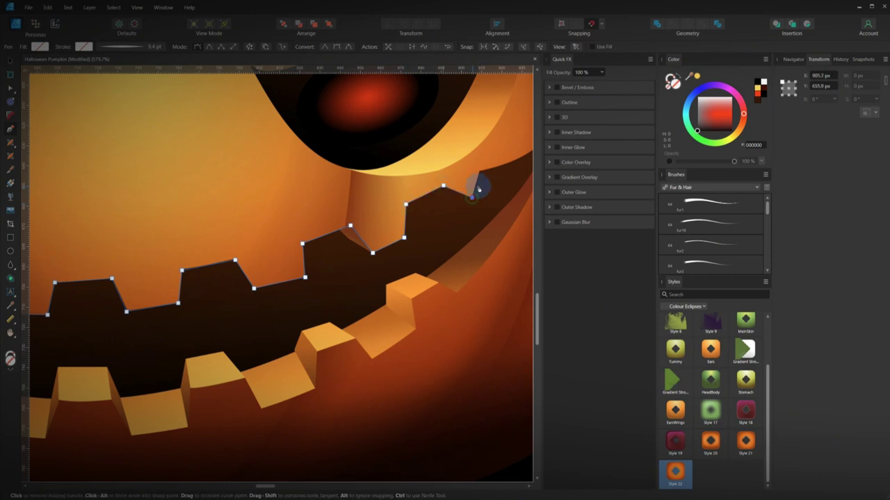
- Finish the upper edge with a curved segment ending at the mouth's right corner, and make that end node a sharp corner
left_click_drag(488, 177, 214, 266)
left_click(201, 263)
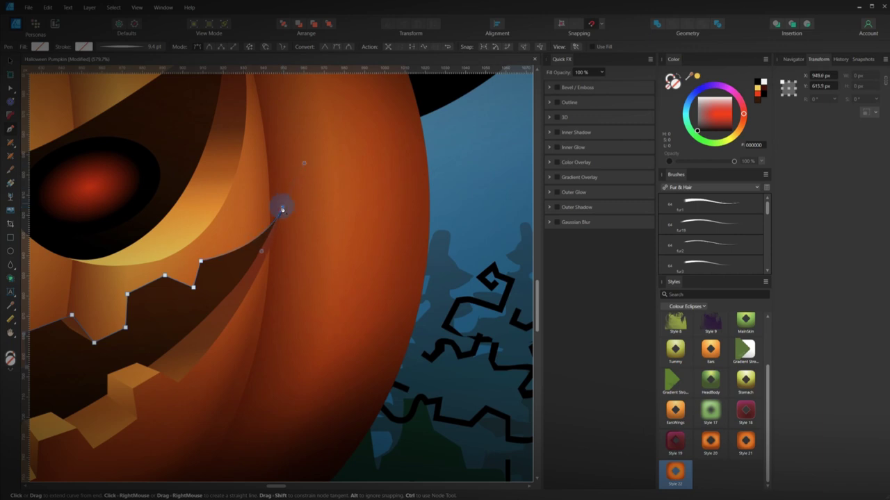
left_click(282, 209)
left_click(283, 209)
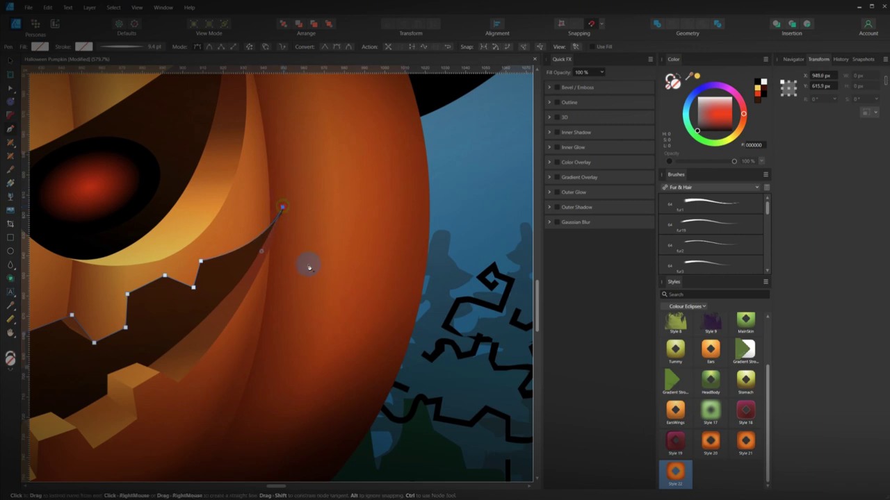
- Draw a curved segment from the right corner down the lower lip to the first lower tooth, and remove the end node's outgoing handle
left_click_drag(307, 289, 517, 221)
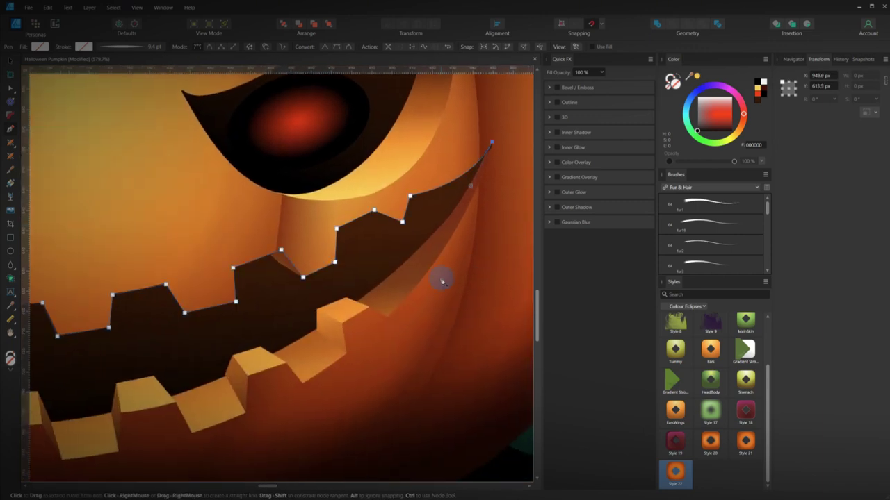
left_click(358, 300)
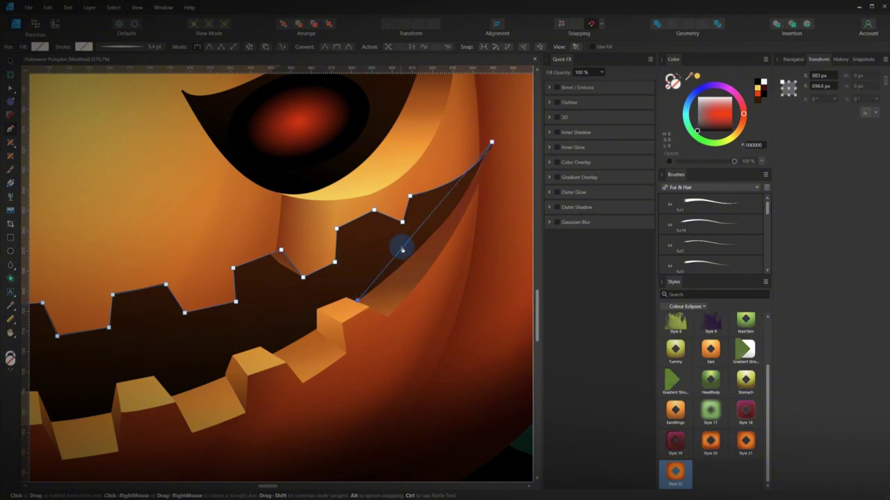
key("ctrl+z")
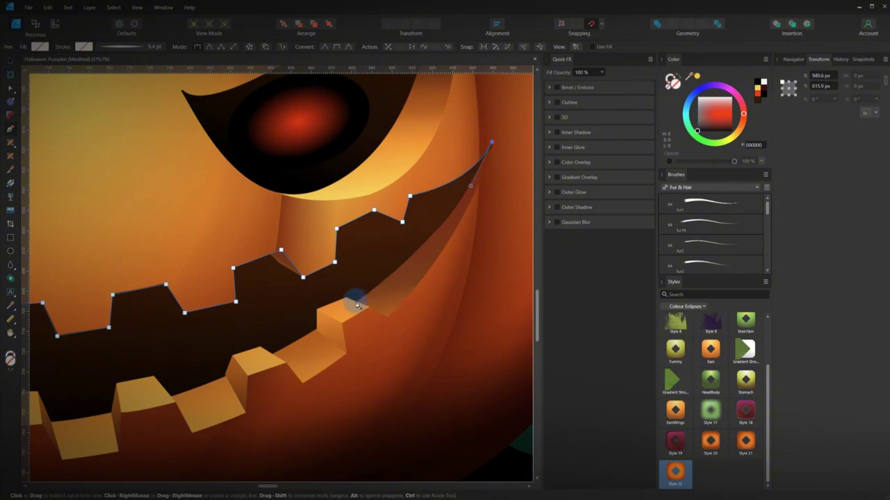
left_click_drag(356, 303, 255, 368)
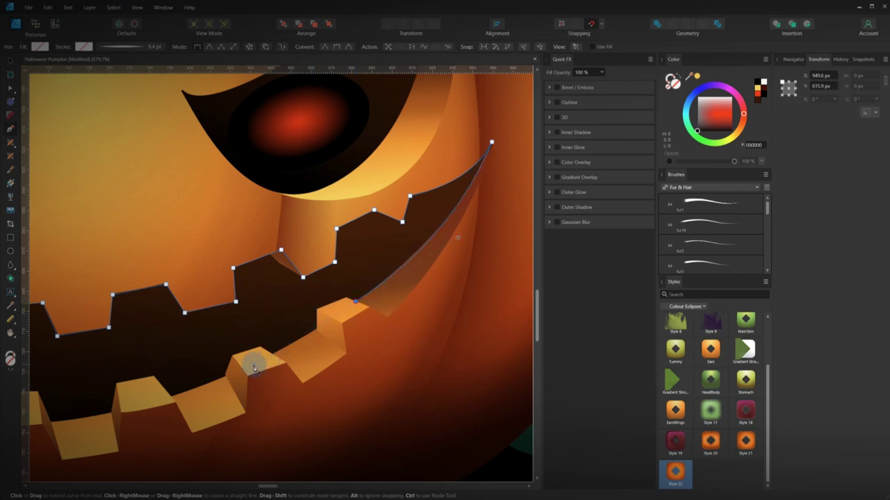
left_click(356, 301, "alt")
- Trace the top and inner side of the rightmost lower tooth with straight segments
left_click(346, 298)
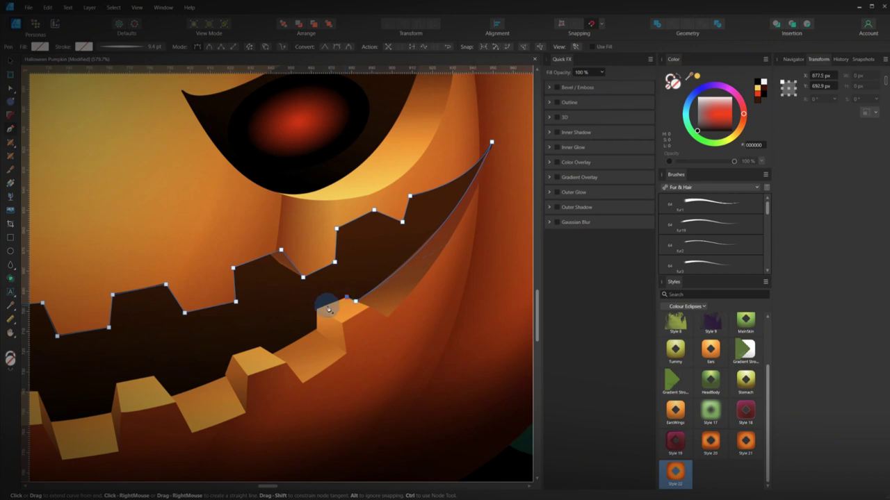
left_click_drag(318, 312, 316, 329)
left_click(276, 353)
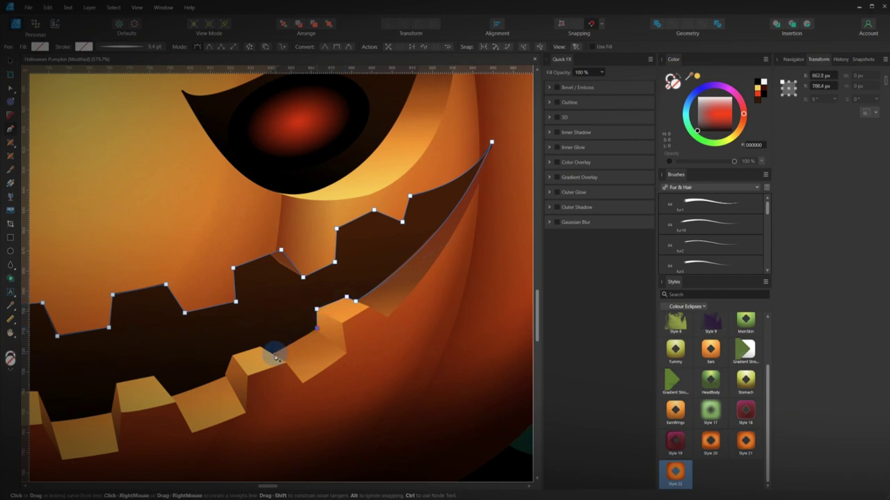
- Trace the gap left of the rightmost lower tooth, then the second tooth's top and both sides, with straight segments
left_click(273, 354)
left_click_drag(263, 356, 327, 306)
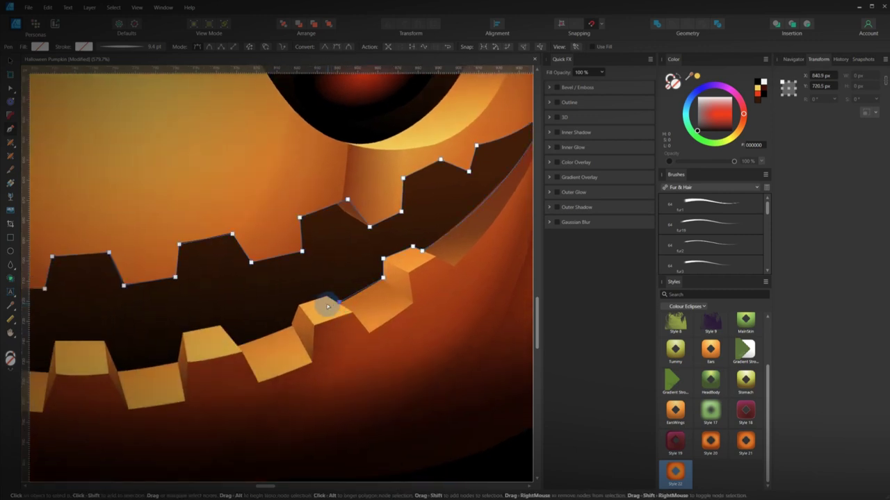
scroll(330, 306, "up", 4)
key("ctrl+z")
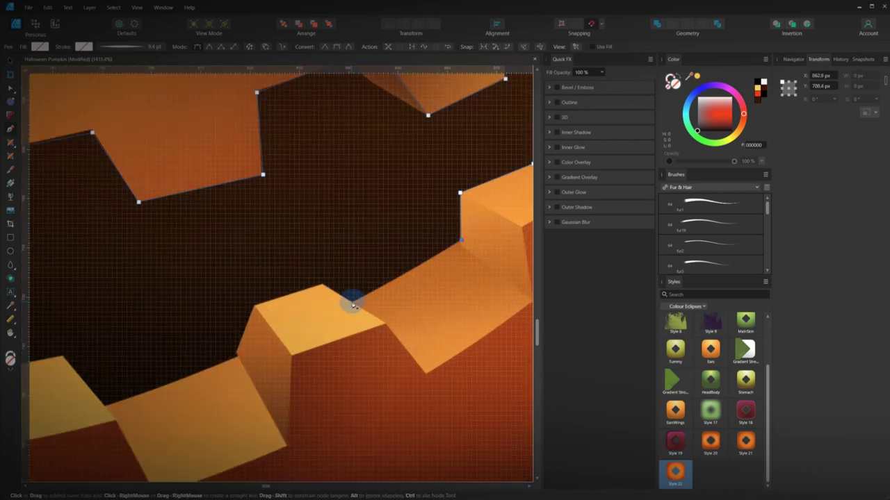
left_click(352, 304)
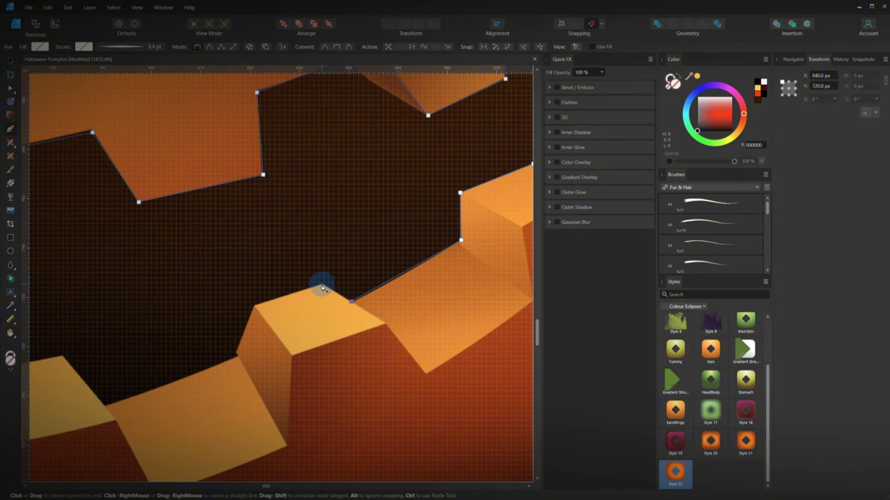
left_click(322, 285)
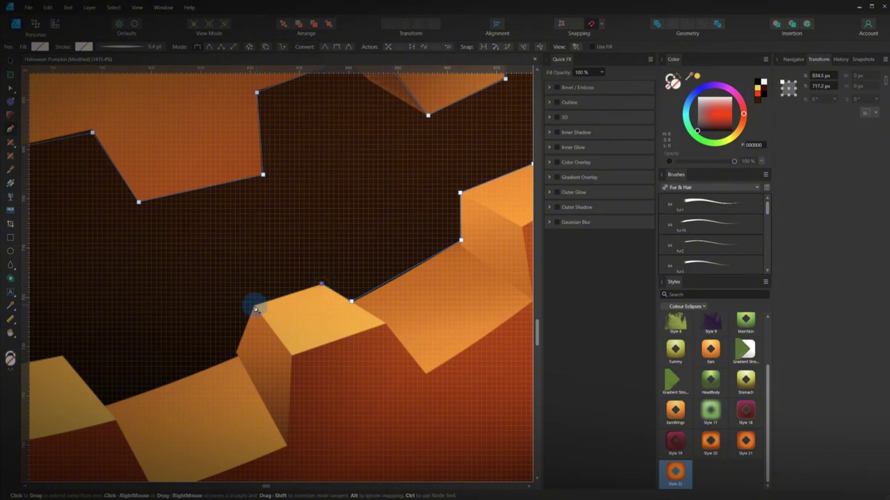
left_click(254, 306)
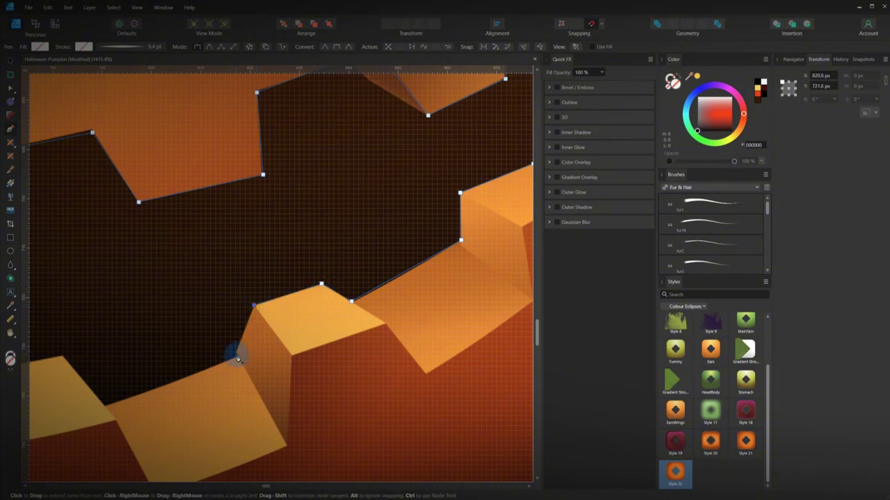
left_click(237, 358)
- Trace the third lower tooth from the right with straight segments and the gap beyond it with a curve, removing the end node's outgoing handle
scroll(201, 376, "down", 2)
scroll(202, 376, "left", 3)
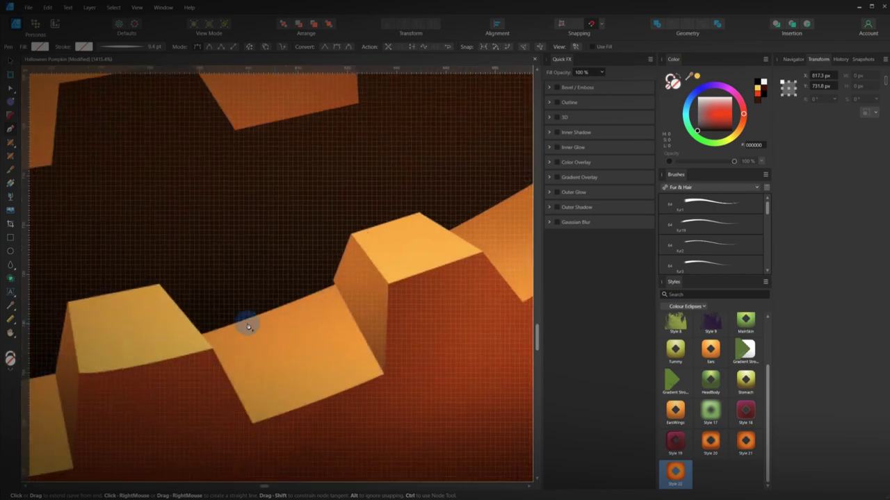
left_click(203, 335)
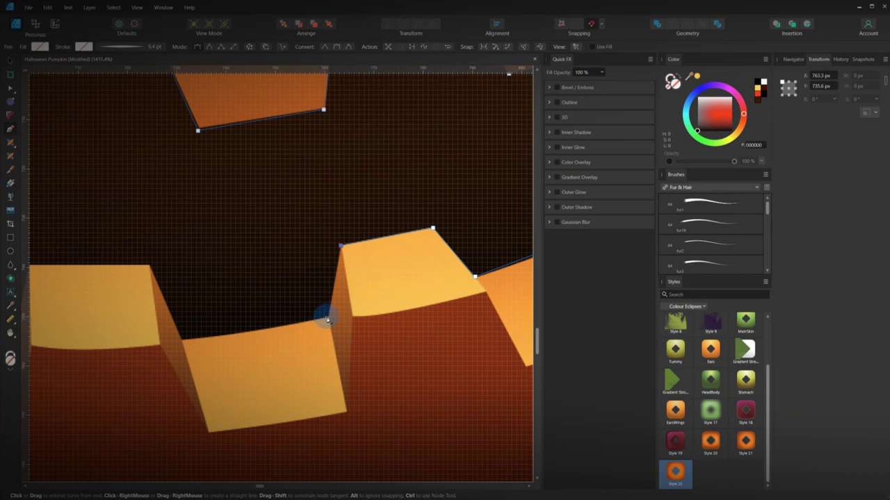
left_click(328, 317)
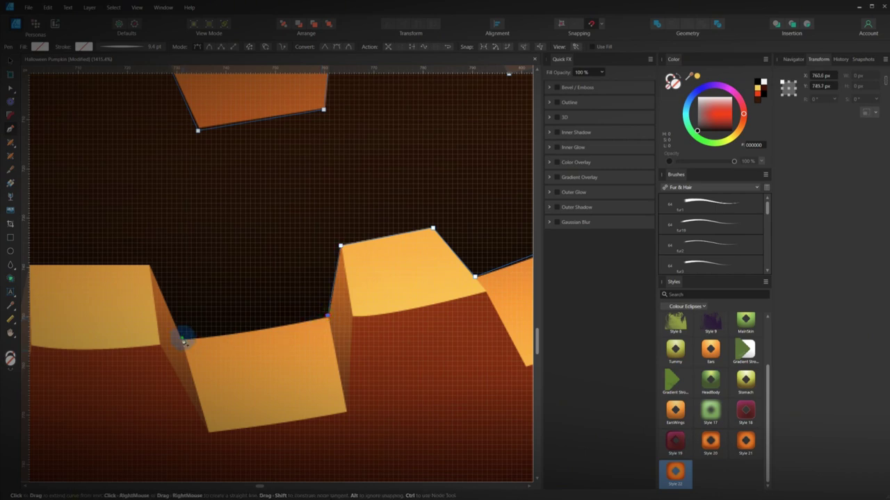
left_click_drag(180, 339, 158, 332)
left_click(181, 339, "alt")
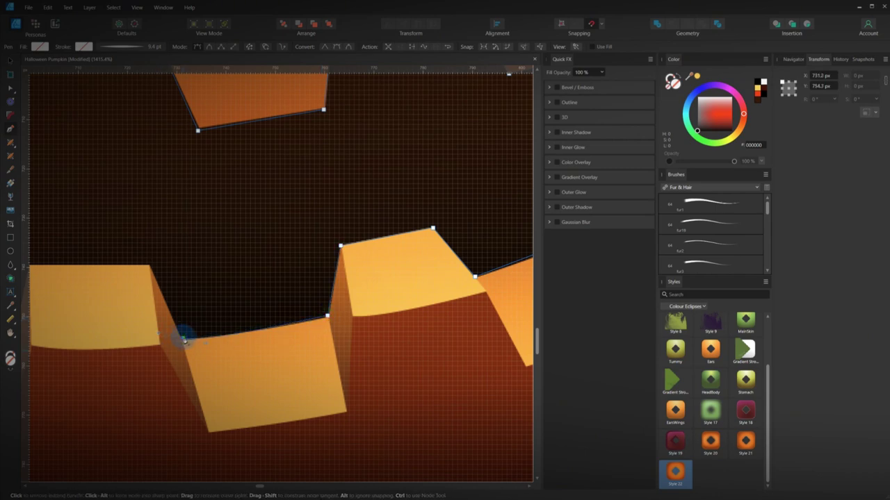
- Trace the fourth lower tooth with straight segments and the wide gap beyond it with a curve, removing the end node's outgoing handle
left_click_drag(239, 310, 414, 315)
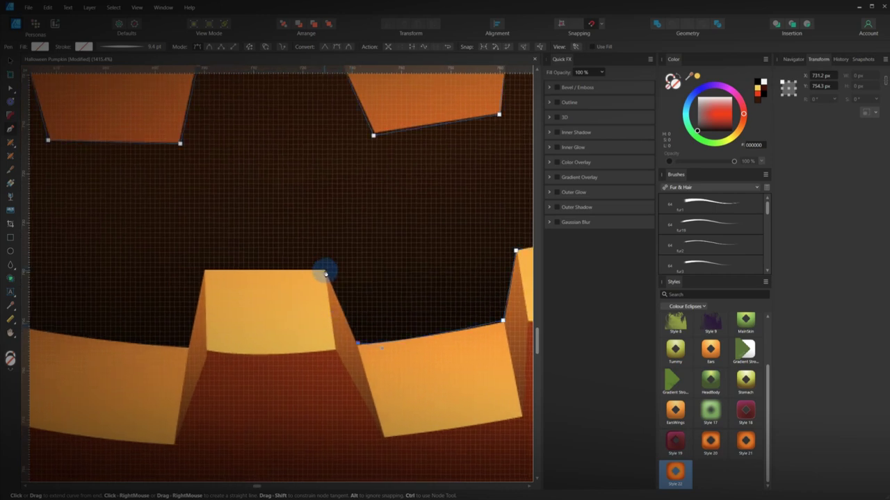
left_click(325, 270)
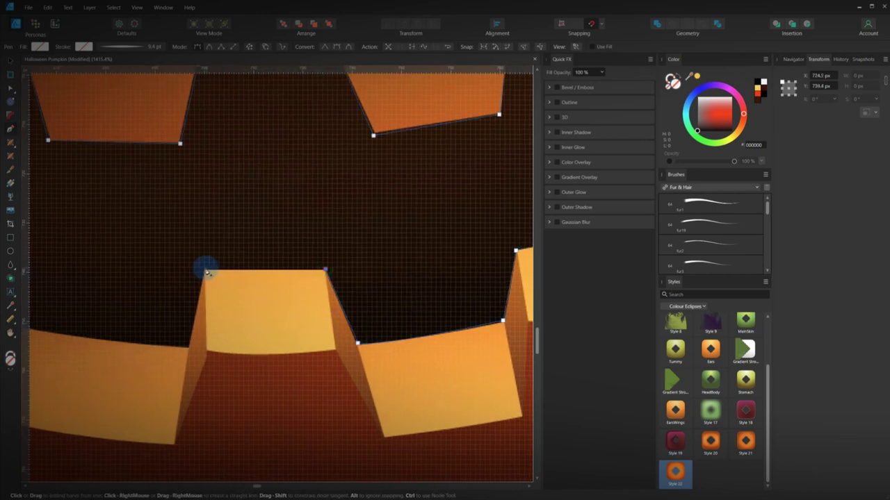
left_click(207, 273)
left_click_drag(186, 357, 373, 310)
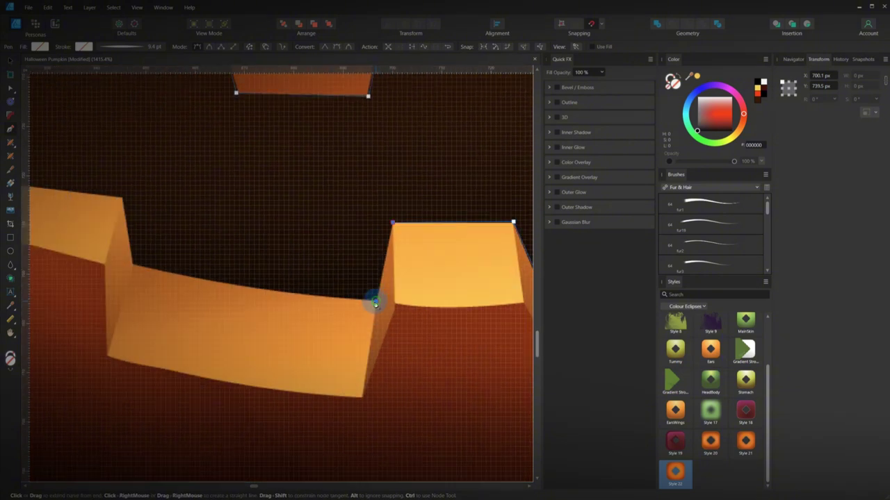
left_click(374, 303)
scroll(322, 313, "left", 4)
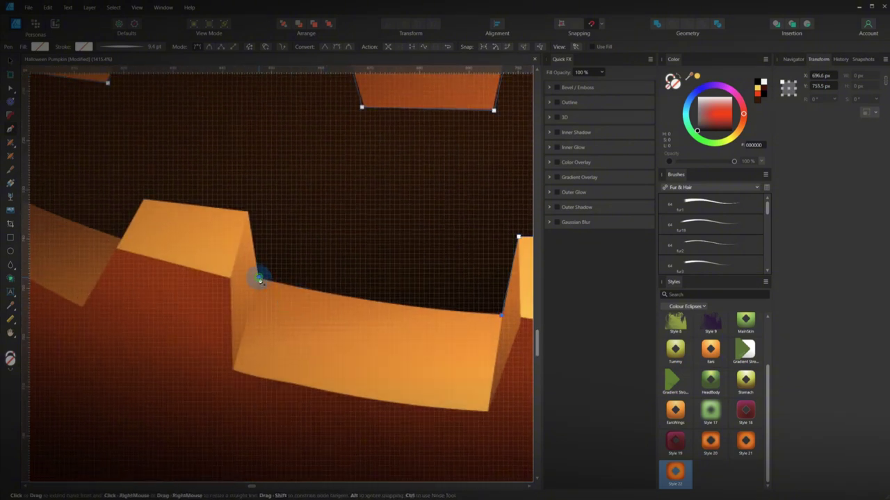
left_click(259, 278)
left_click_drag(220, 260, 220, 260)
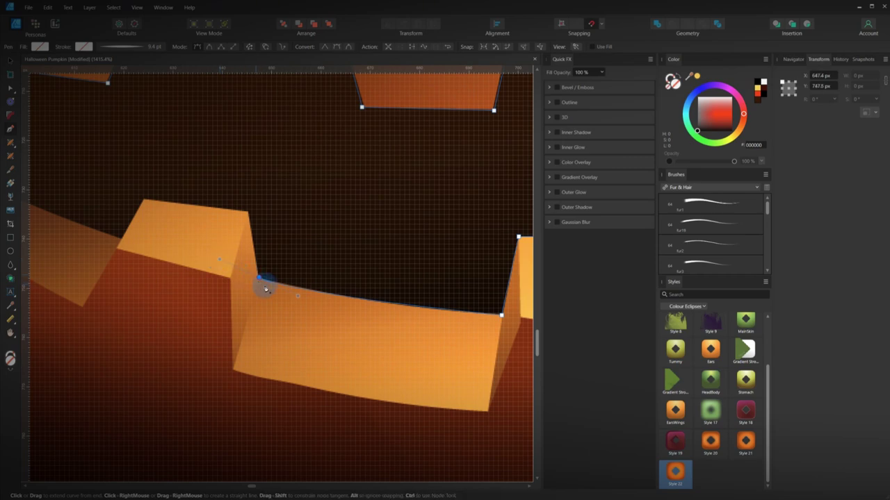
left_click(260, 278)
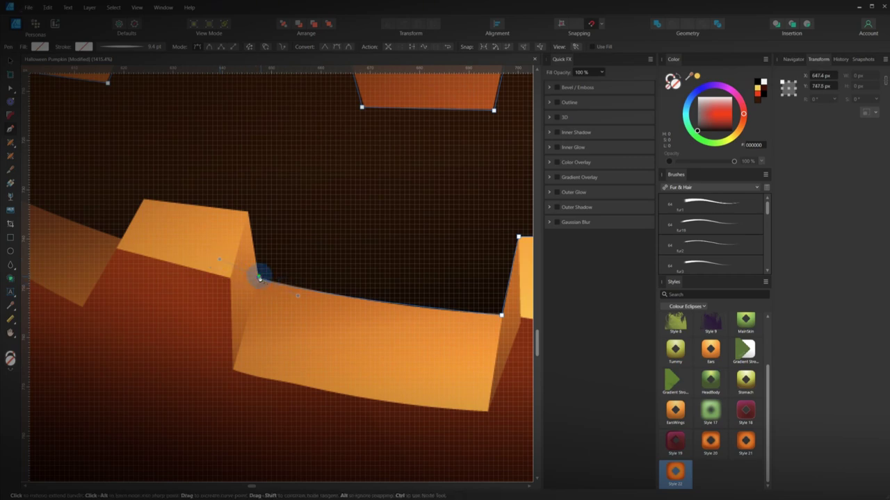
- Trace the right side, top and left side of the leftmost lower tooth with straight segments
left_click(249, 213)
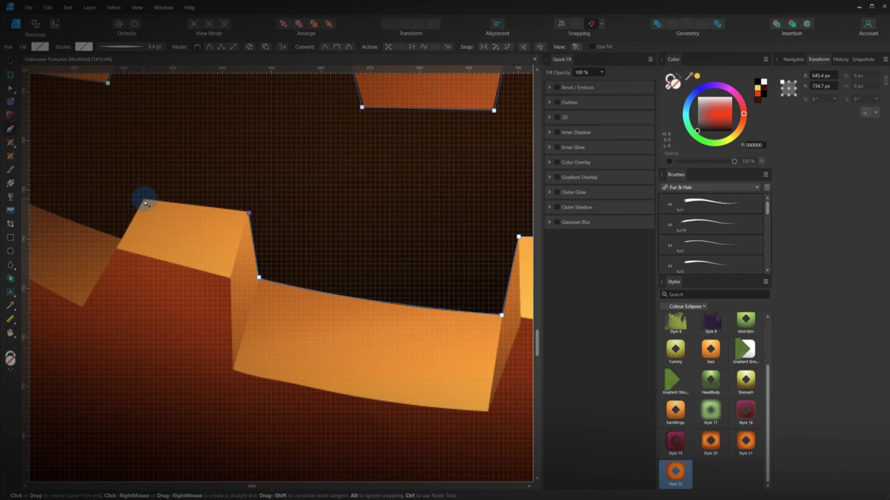
left_click(144, 200)
left_click_drag(143, 246, 407, 273)
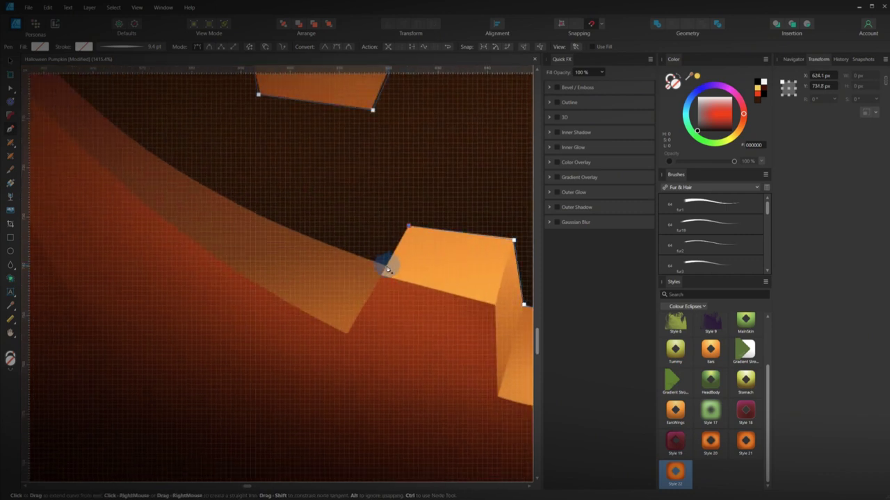
- Close the path with a curved segment to the mouth's left corner node and convert that node to sharp
scroll(269, 243, "down", 5)
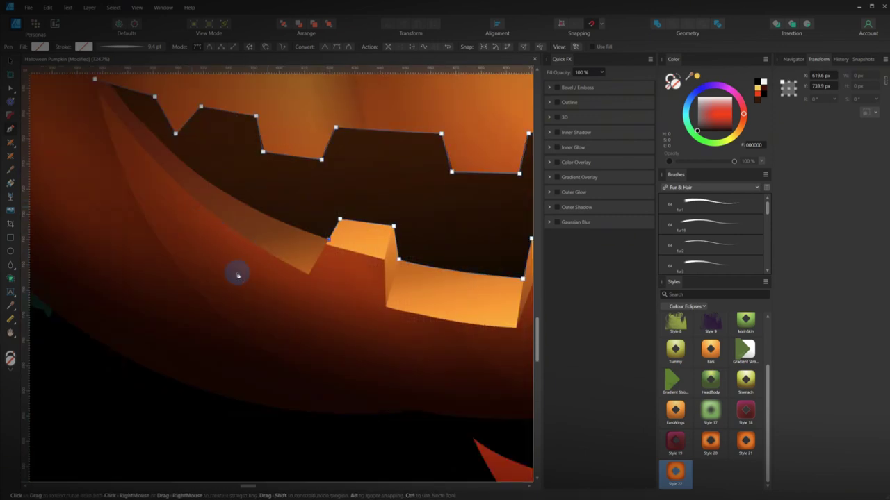
left_click_drag(237, 276, 323, 381)
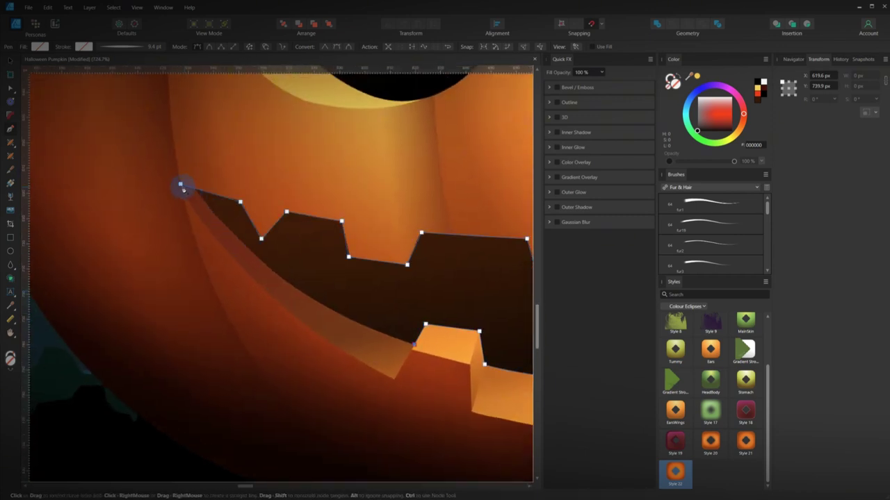
left_click_drag(180, 184, 208, 105)
scroll(213, 202, "up", 3)
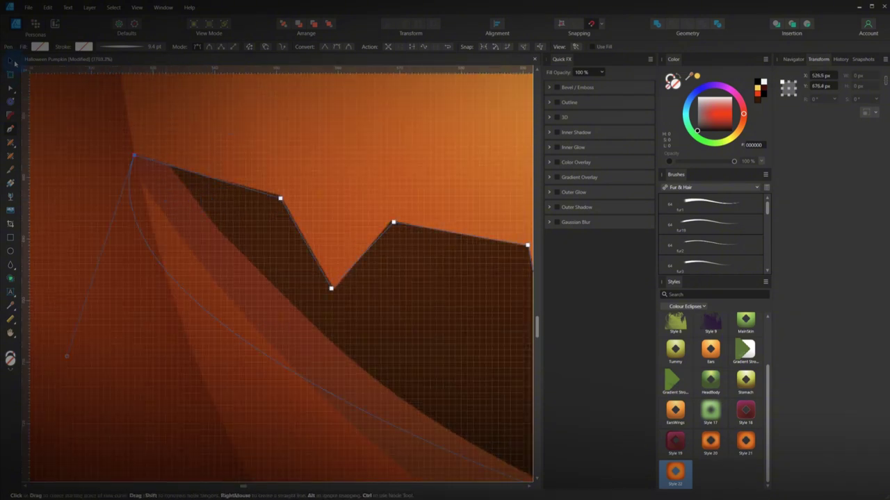
key("a")
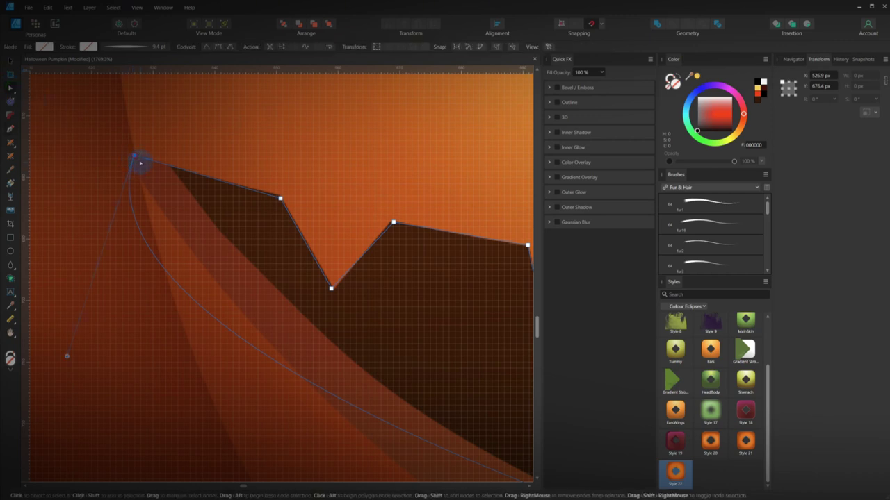
left_click(206, 47)
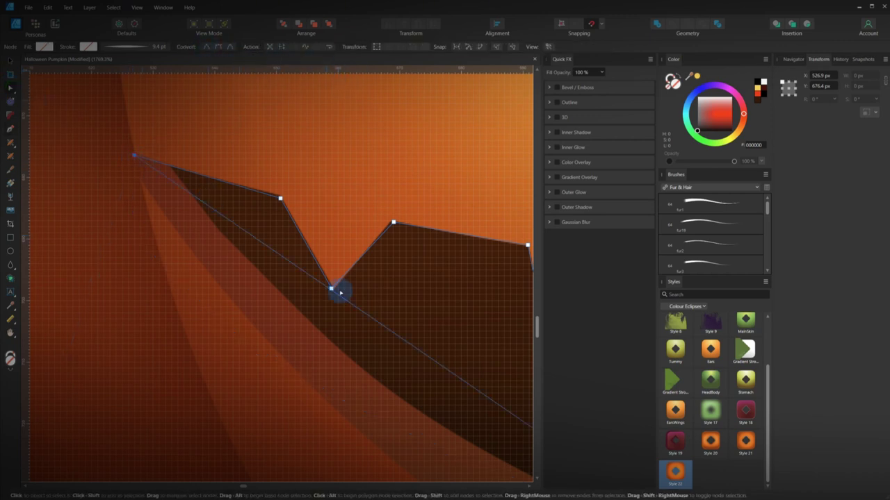
- Bend the closing segment so it follows the lower lip between the left corner and the leftmost lower tooth
scroll(409, 340, "down", 2)
scroll(410, 342, "down", 1)
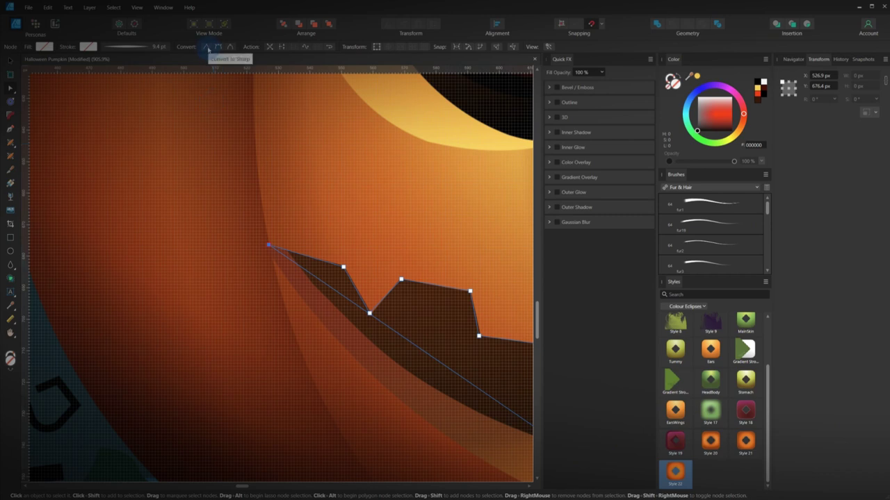
left_click_drag(427, 338, 298, 247)
left_click_drag(246, 218, 260, 229)
scroll(150, 146, "up", 3)
left_click_drag(200, 135, 226, 234)
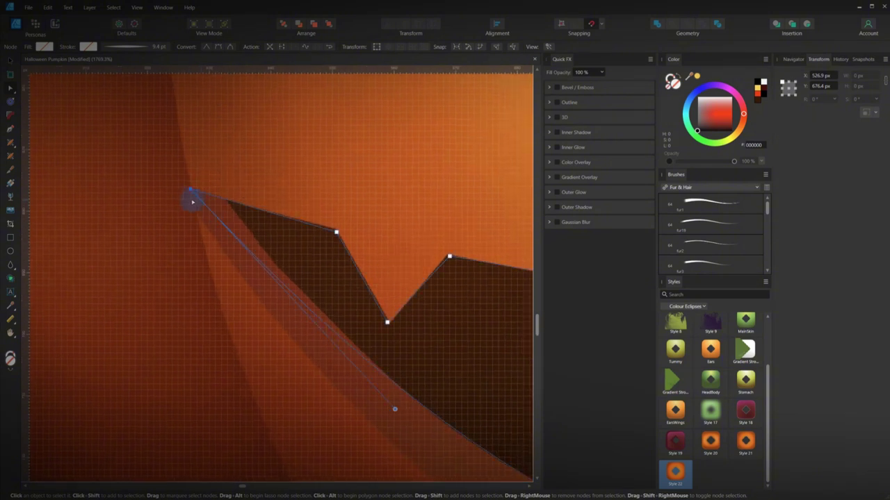
- Move the left corner node to the tip of the dark mouth area and adjust its handle to refit the lower lip curve
left_click_drag(190, 190, 226, 202)
left_click_drag(312, 271, 243, 117)
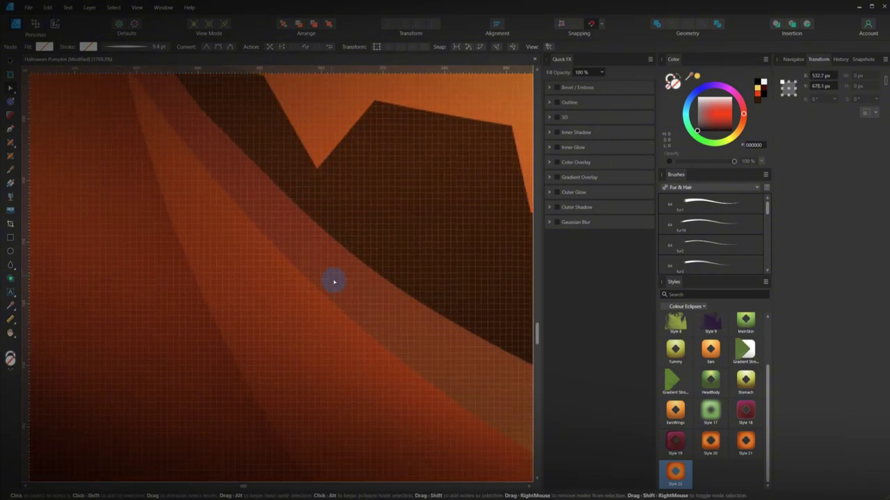
left_click_drag(357, 264, 319, 263)
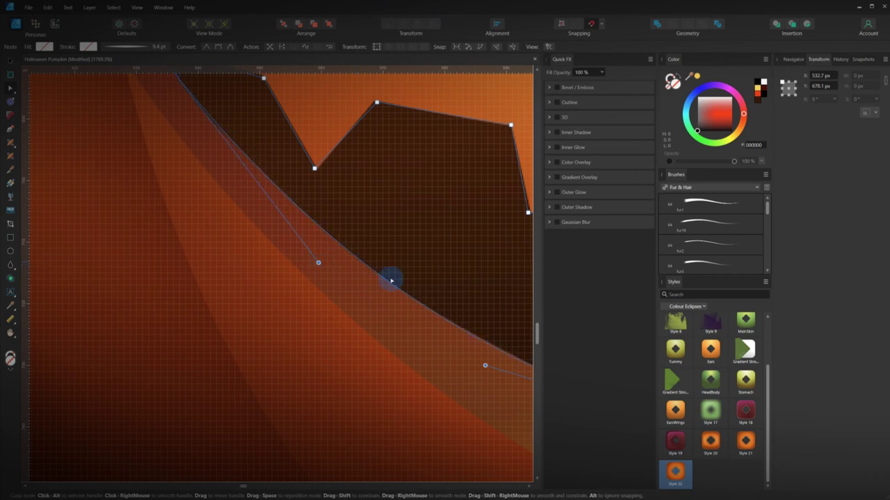
scroll(410, 293, "down", 4)
left_click_drag(484, 322, 203, 292)
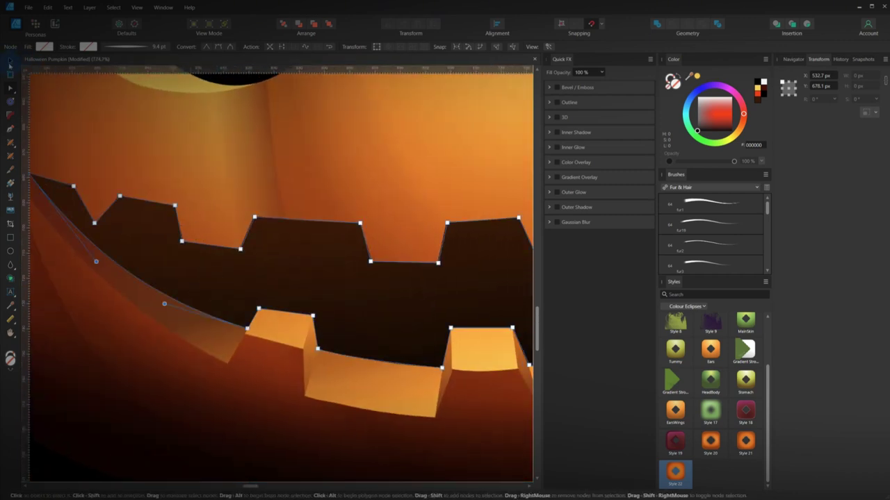
- Fill the closed mouth shape with the previously picked yellow and move it up off the reference mouth
left_click(10, 61)
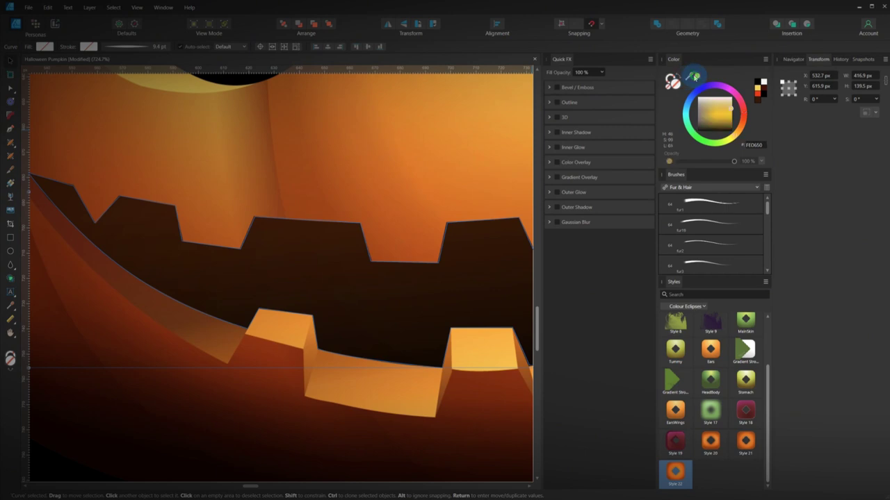
left_click(696, 77)
left_click_drag(462, 255, 523, 189)
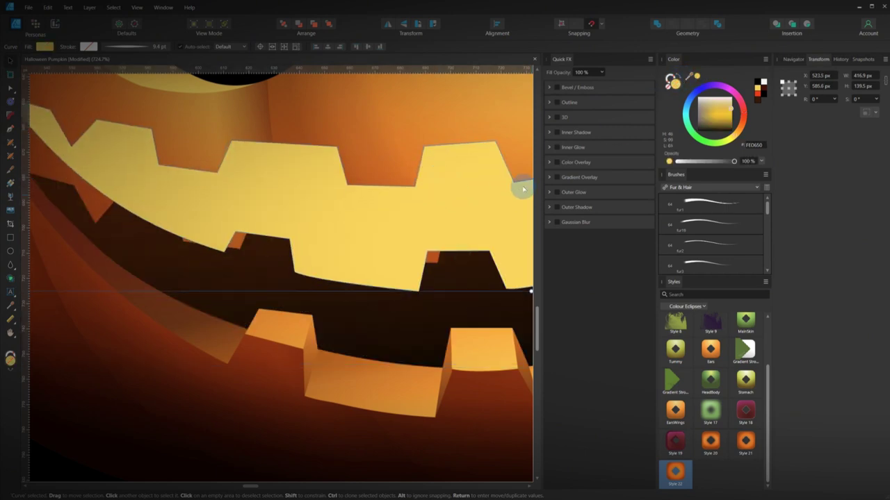
- Sample the dark brown inside the reference mouth and apply it as the mouth shape's fill
left_click_drag(689, 76, 436, 292)
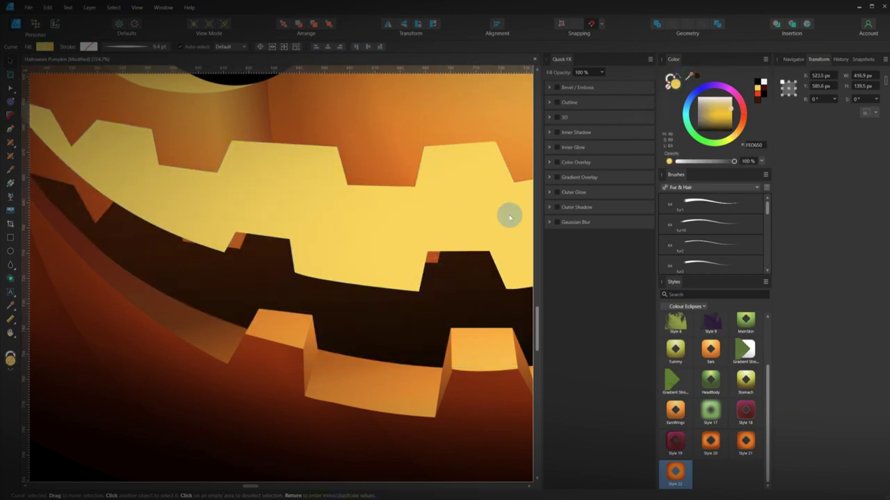
left_click_drag(508, 217, 509, 217)
left_click(696, 77)
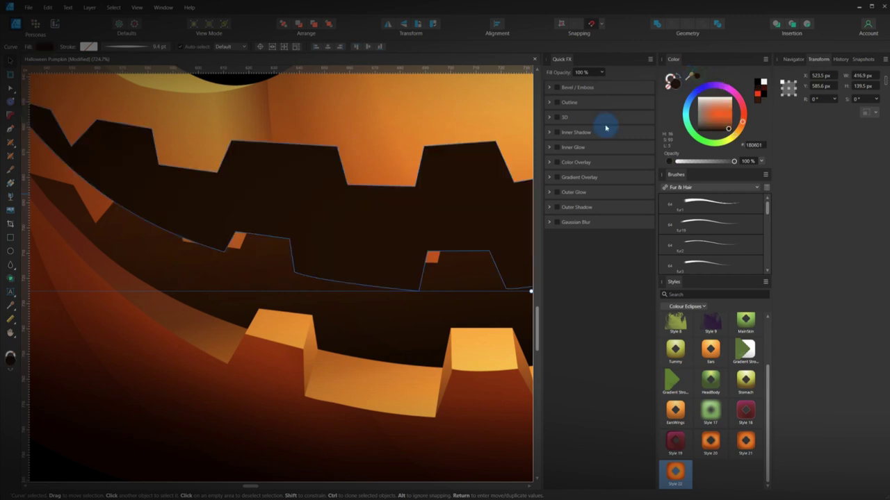
- Move the dark mouth shape up over the pumpkin's face, to about X 566.9 px, Y 540 px
scroll(394, 232, "down", 3)
left_click_drag(398, 207, 376, 170)
left_click_drag(261, 208, 100, 187)
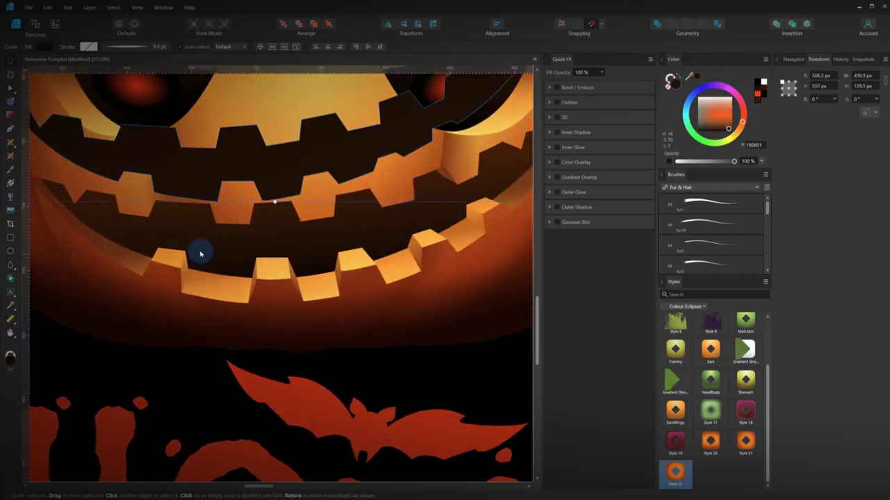
left_click_drag(274, 263, 184, 312)
scroll(238, 307, "down", 2)
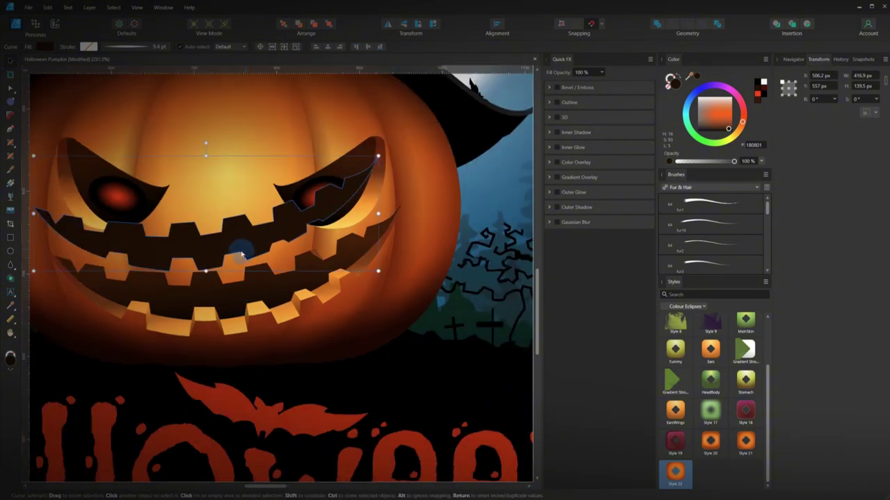
left_click_drag(244, 241, 293, 227)
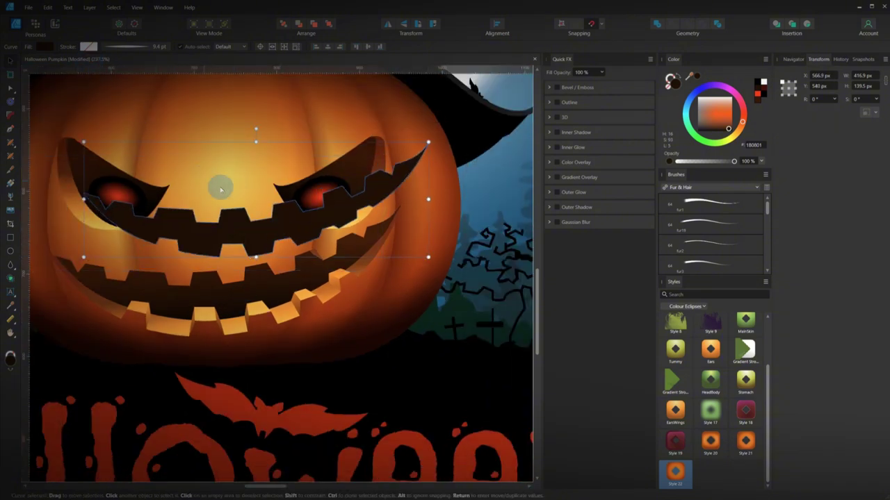
- Try a linear and an elliptical gradient fill on the dark mouth shape, and undo them
key("g")
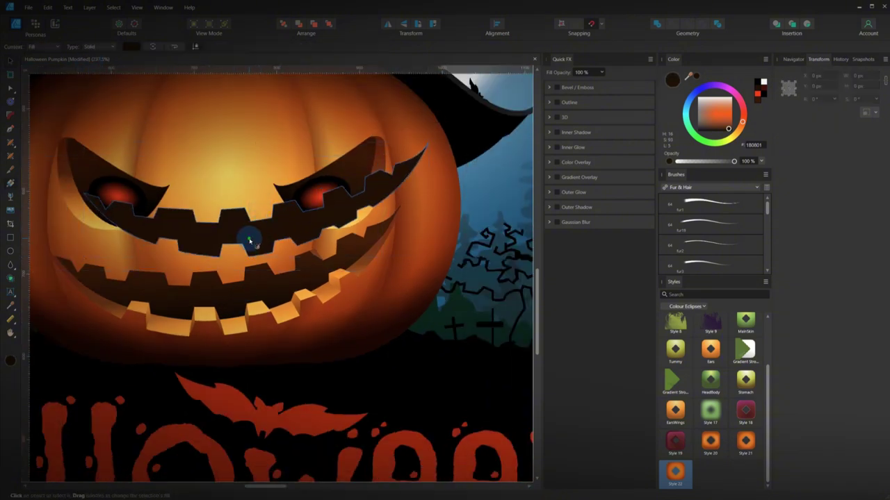
left_click_drag(248, 236, 247, 200)
left_click(112, 46)
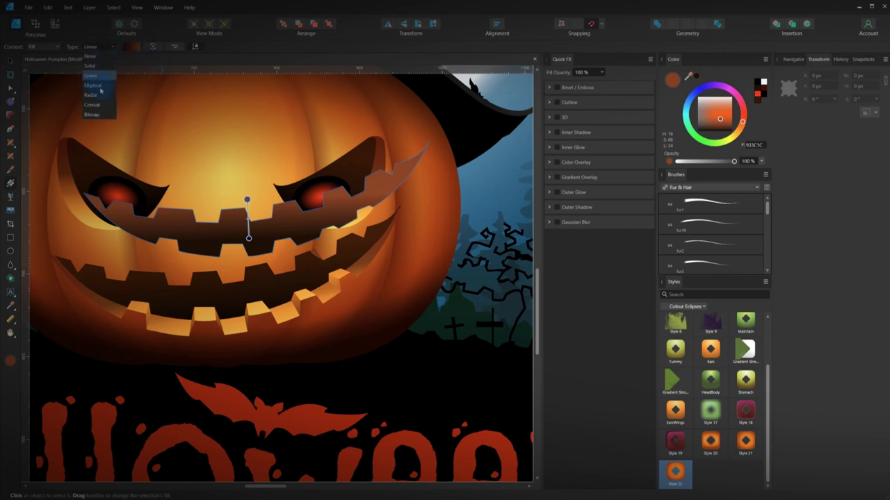
left_click(101, 91)
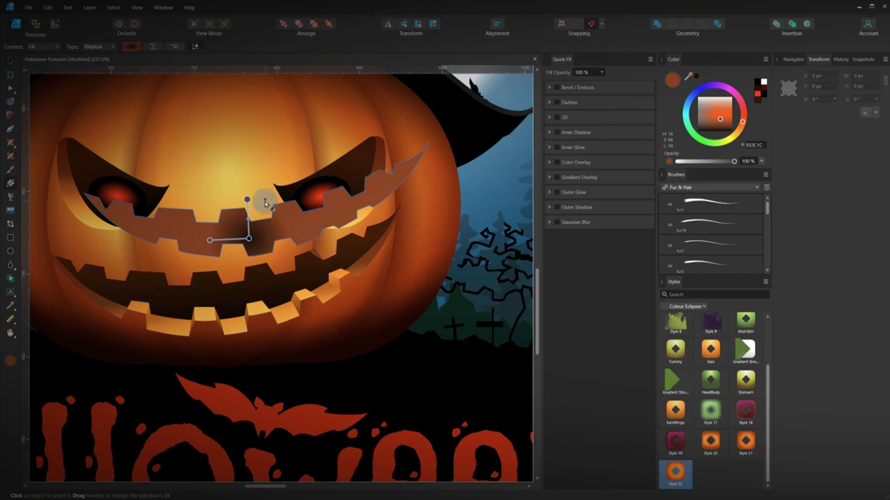
key("ctrl+z")
key("ctrl+z")
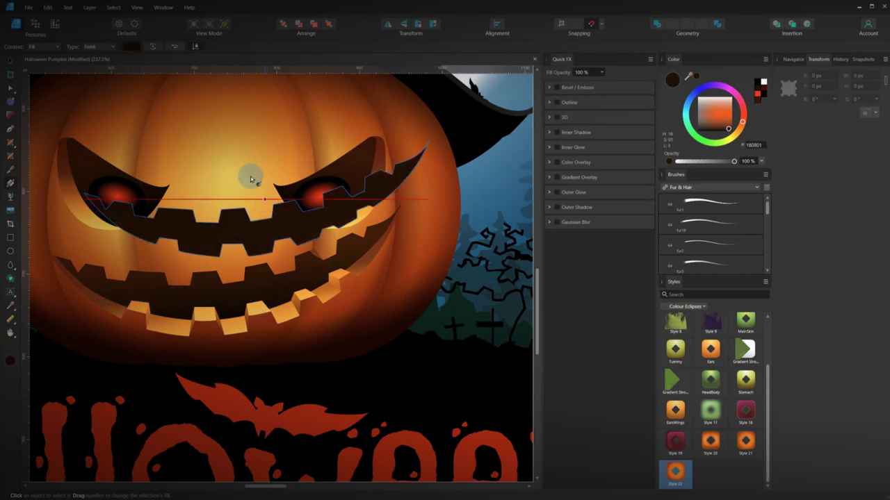
- Draw an ellipse about 275.8 × 122.1 px inserted inside the mouth shape, overlapping its lower middle
key("v")
left_click(230, 243)
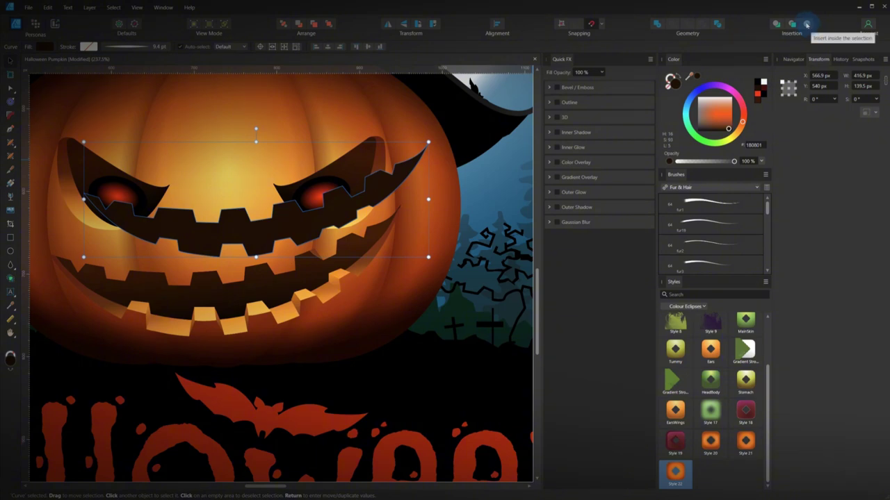
left_click(806, 24)
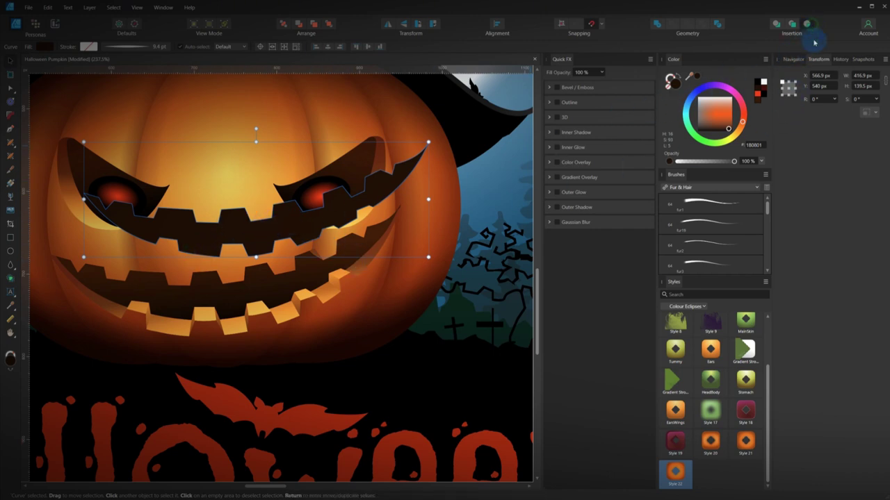
left_click(10, 251)
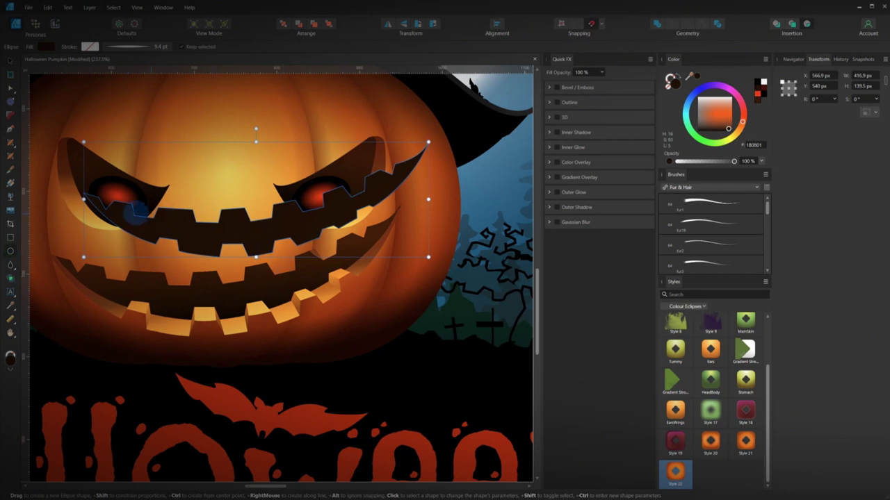
left_click_drag(139, 234, 366, 332)
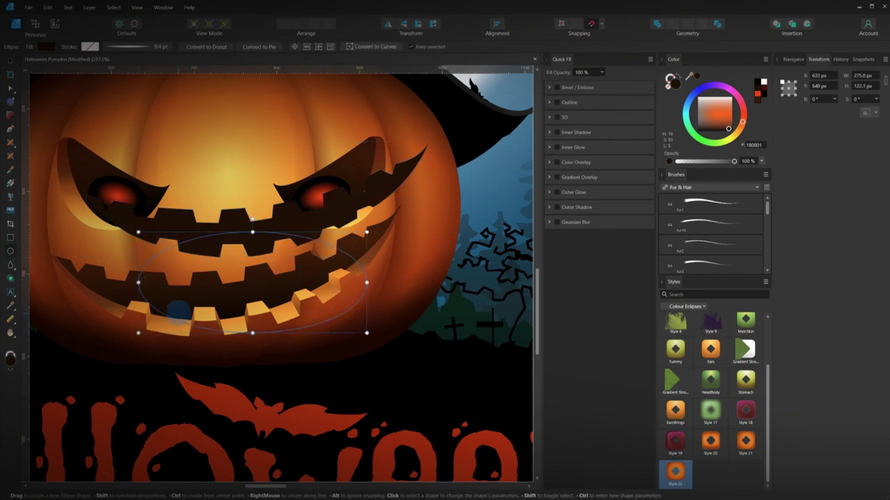
- Give the nested ellipse the lighter brown fill 492113 and soften it with a 9.5 px Gaussian blur
key("i")
left_click(111, 291)
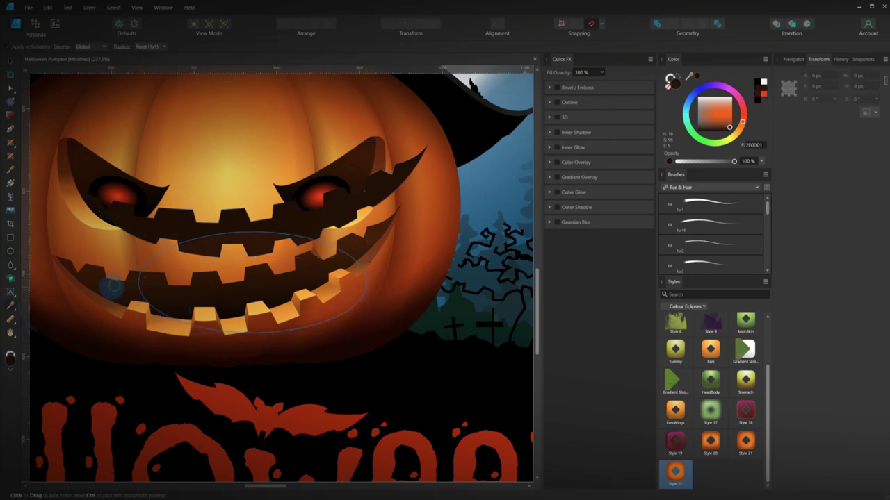
left_click_drag(709, 104, 733, 121)
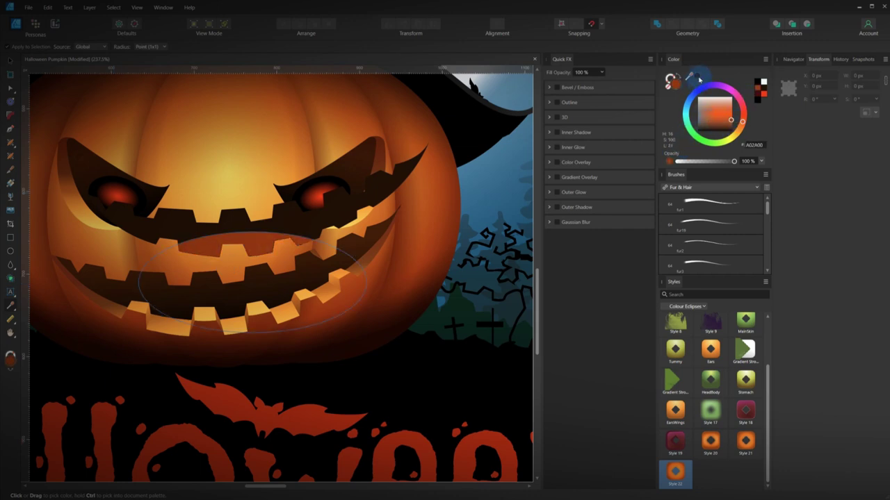
key("ctrl+z")
left_click_drag(711, 126, 717, 124)
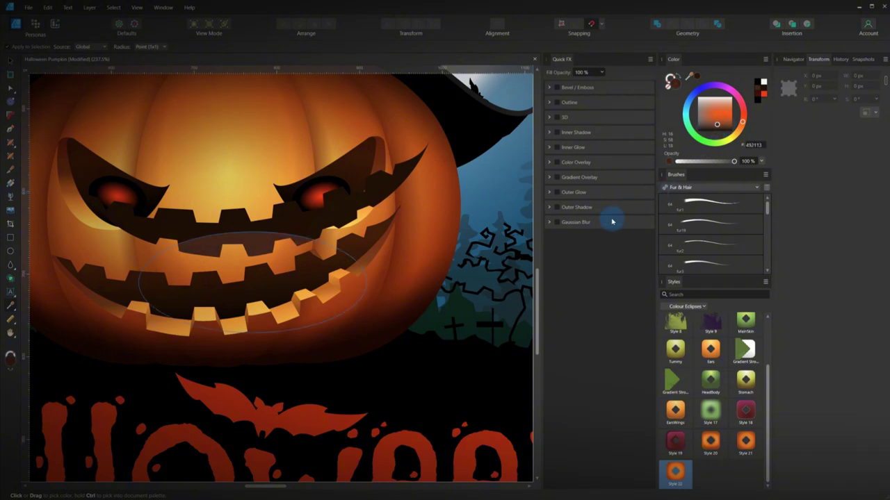
left_click(549, 222)
left_click_drag(568, 240, 593, 240)
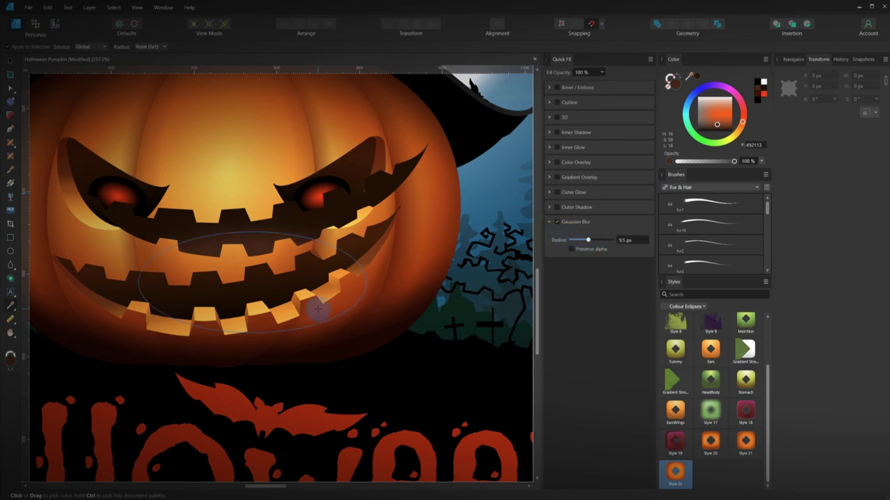
- Recolour the mouth shape with the brown 340F00 sampled near the left corner of the reference mouth
left_click(14, 62)
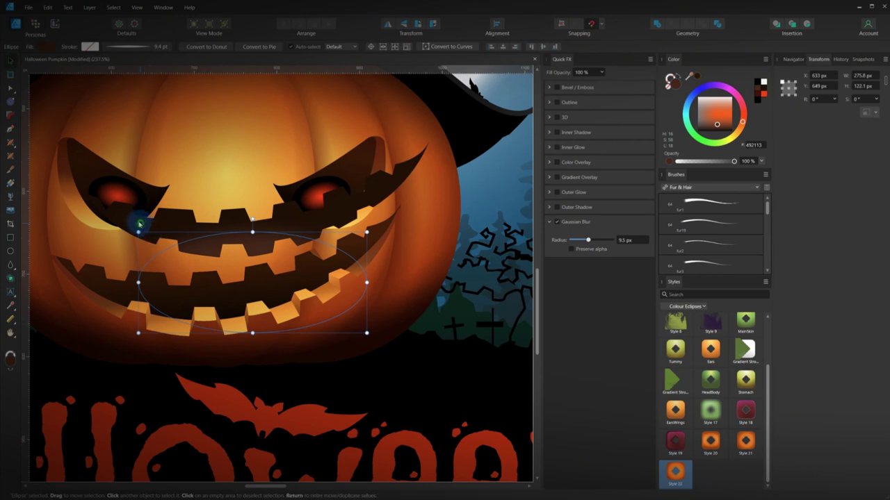
left_click(143, 220)
key("i")
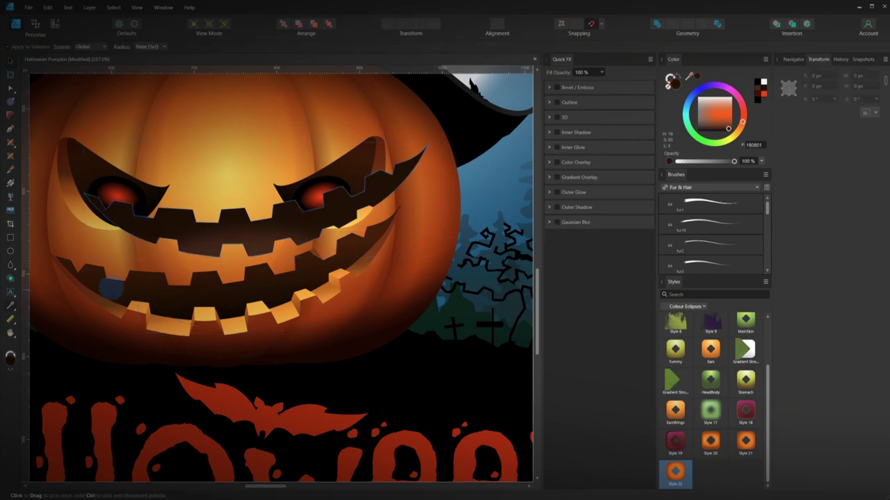
left_click(98, 282)
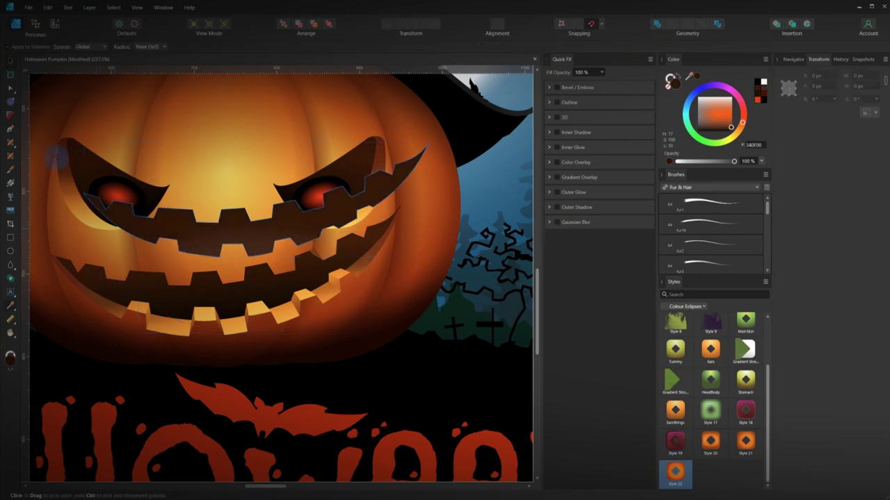
- Recolour the blurred nested ellipse with the darker brown 150601 sampled from the middle of the reference mouth
left_click(12, 67)
left_click(212, 241)
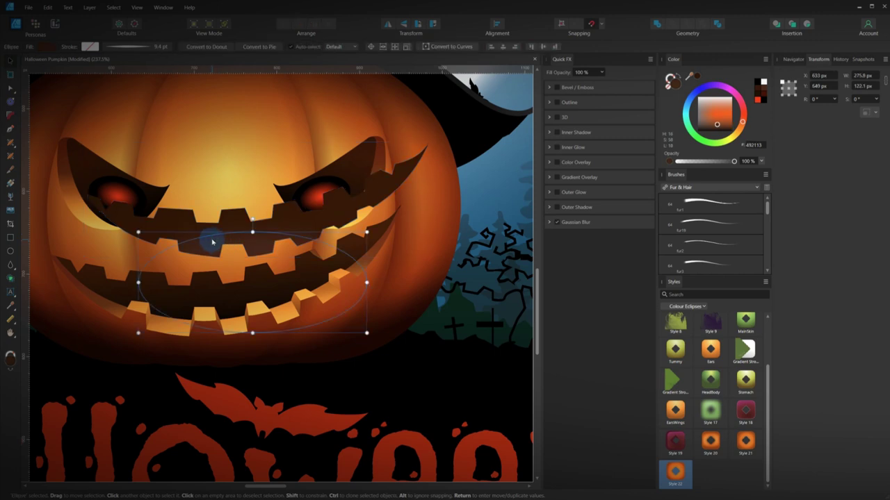
key("i")
left_click(269, 299)
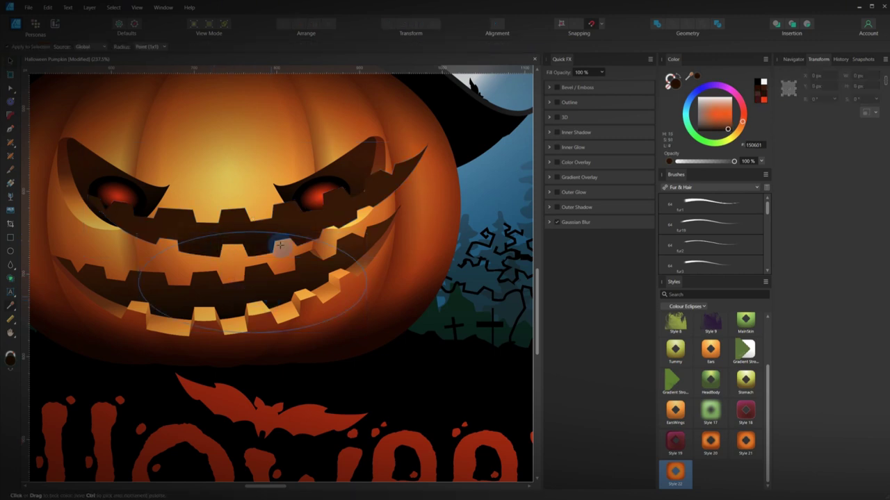
- Move the mouth shape further up the pumpkin's face, to about X 556.3 px, Y 482.1 px
left_click(9, 61)
mouse_move(253, 251)
left_mouse_down()
mouse_move(255, 239)
mouse_move(246, 244)
left_mouse_up()
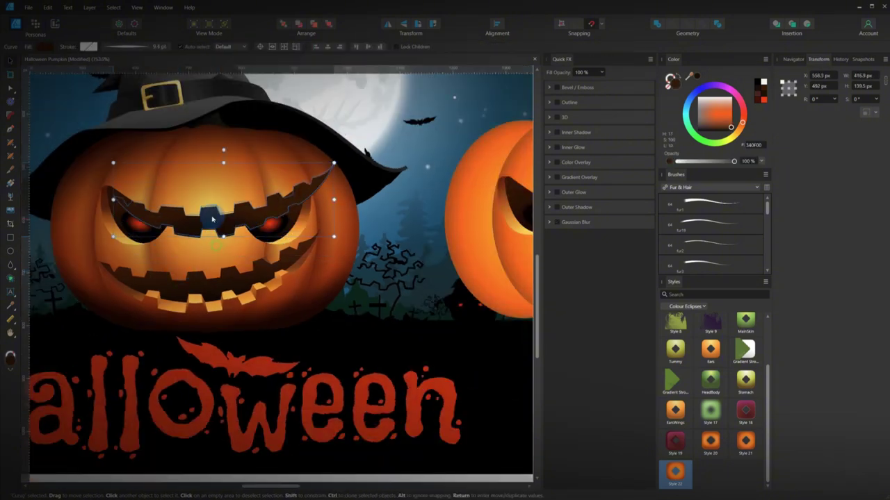
scroll(243, 257, "up", 1)
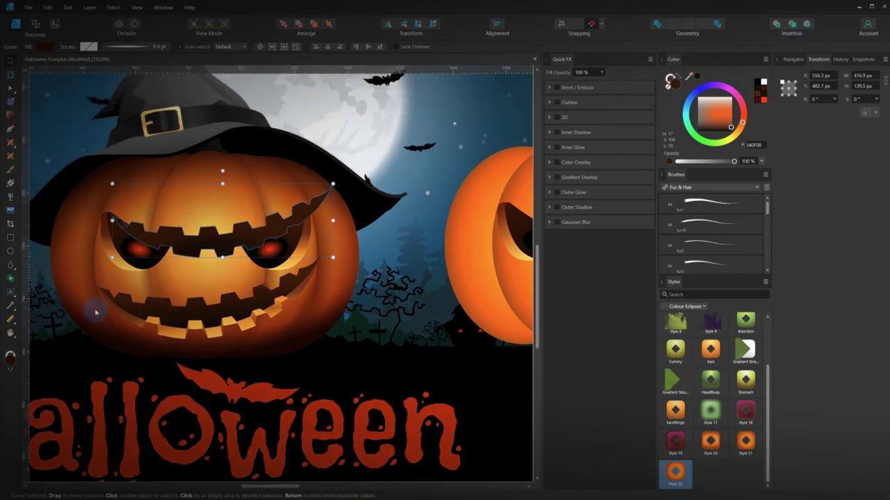
- Draw a separate dark ellipse about 247.4 × 167.8 px over the middle of the reference mouth
left_click(12, 251)
mouse_move(122, 255)
left_mouse_down()
mouse_move(228, 314)
mouse_move(117, 248)
left_mouse_up()
left_click_drag(152, 271, 284, 362)
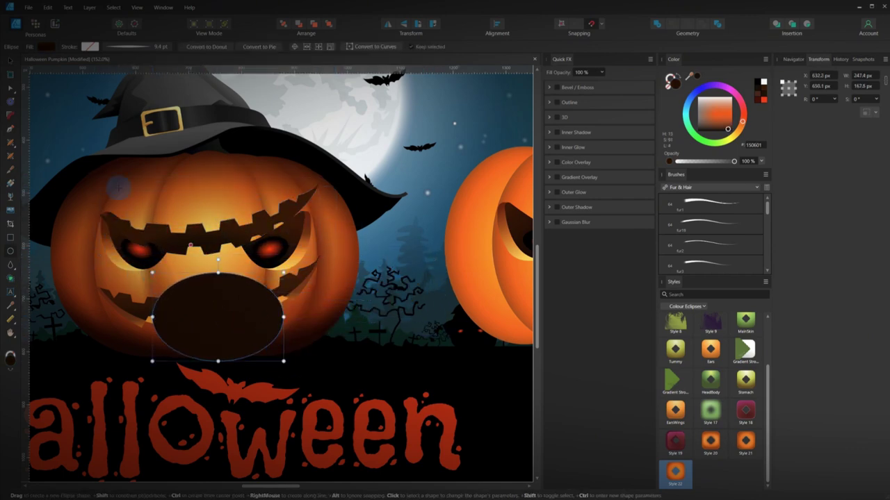
- Clip the new ellipse inside the mouth shape and move it to about X 603.2 px, Y 567.8 px
key("v")
right_click(229, 308)
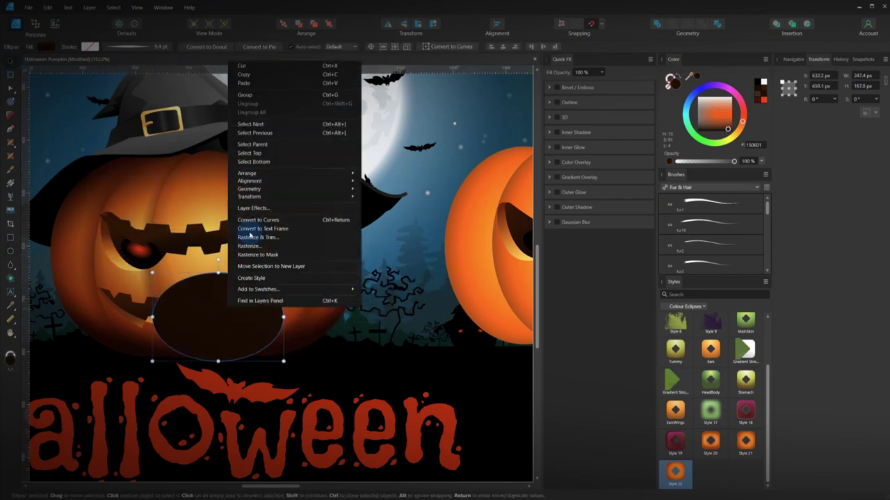
left_click(247, 72)
left_click(229, 235)
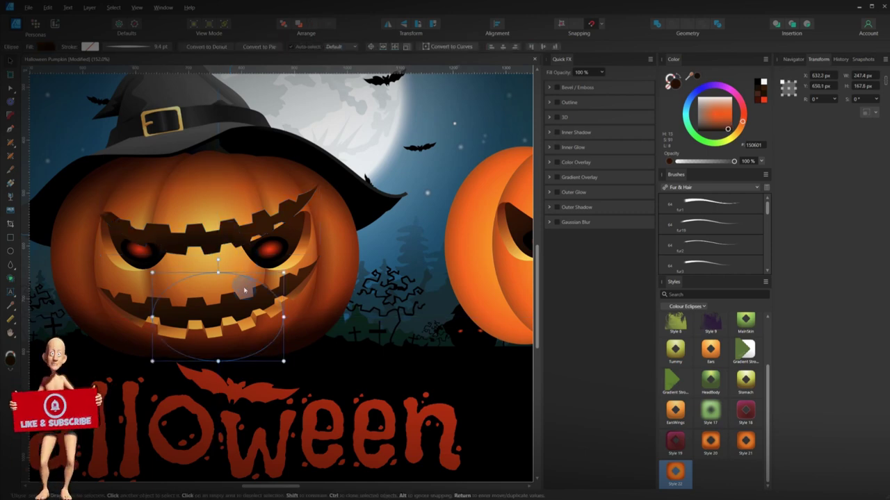
left_click(225, 246)
mouse_move(226, 246)
left_mouse_down()
mouse_move(174, 248)
mouse_move(219, 252)
left_mouse_up()
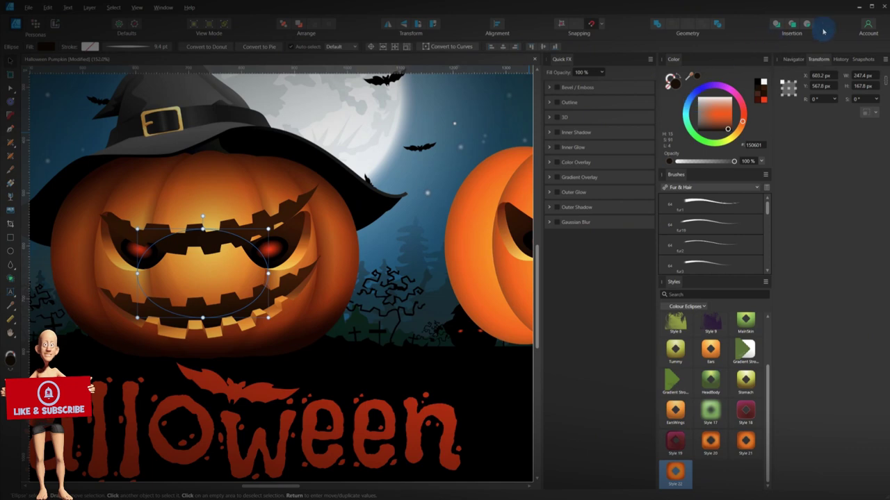
left_click(341, 261)
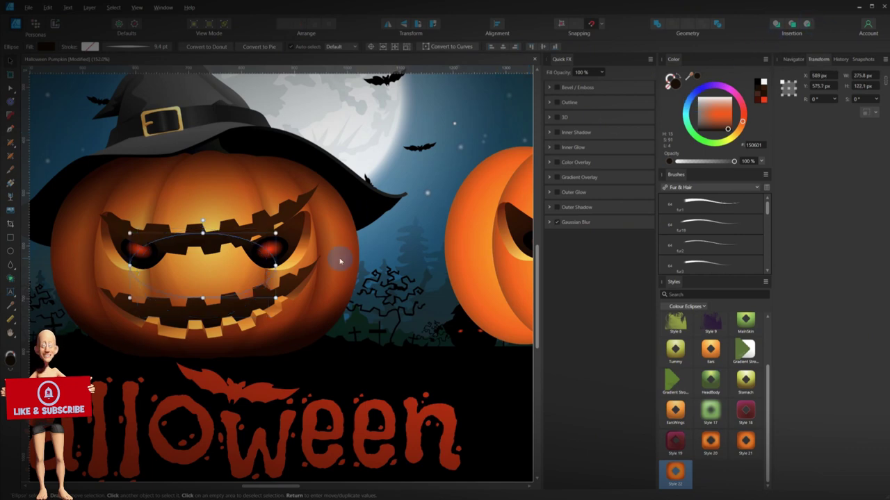
left_click_drag(215, 254, 181, 244)
left_click(181, 243)
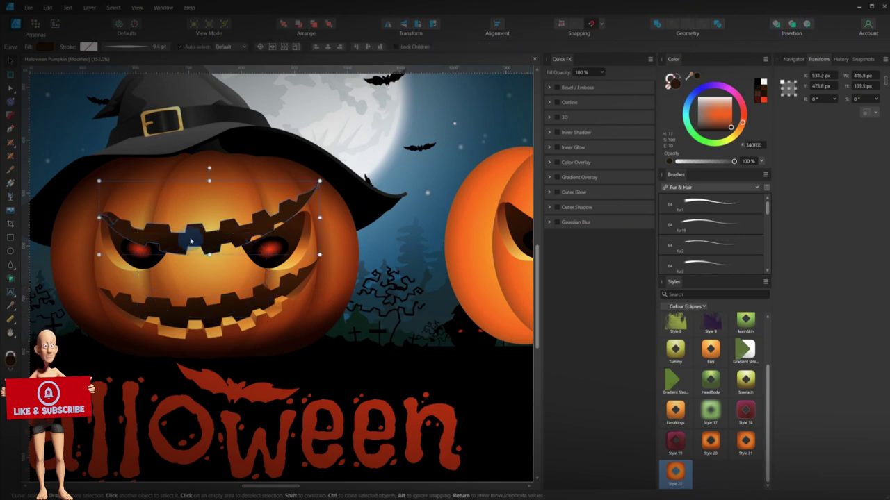
left_click(198, 252)
left_click(232, 295)
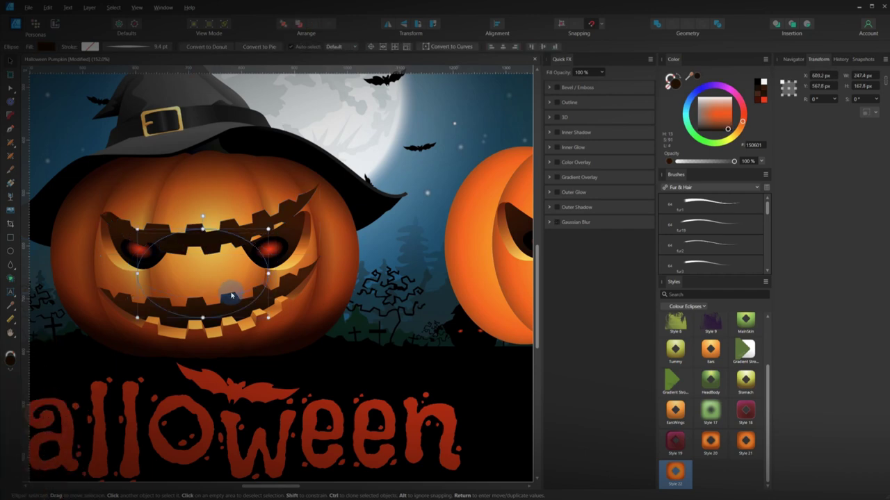
key("ctrl+shift+z")
- Move the mouth shape down onto the reference mouth and align their jagged edges, at about X 532.5 px, Y 616.2 px
left_click_drag(212, 228, 192, 302)
scroll(208, 294, "up", 1)
scroll(207, 295, "up", 3)
scroll(210, 295, "down", 1)
scroll(229, 299, "up", 5)
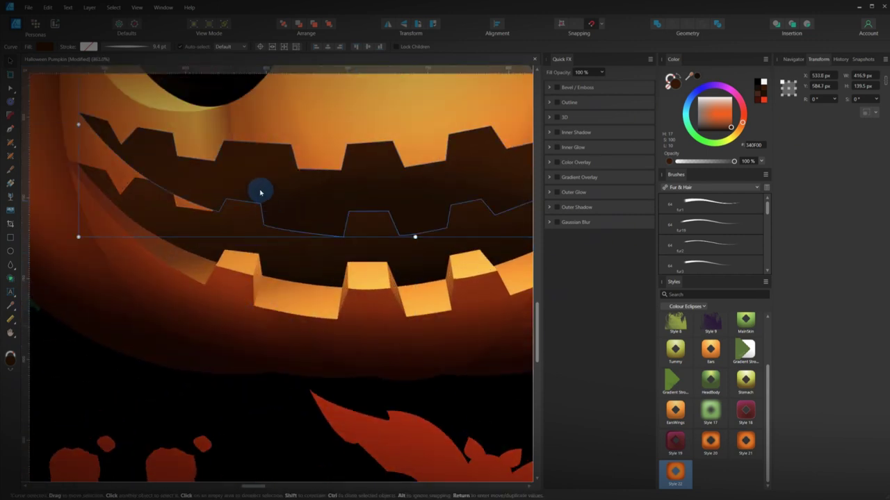
left_click_drag(233, 185, 230, 237)
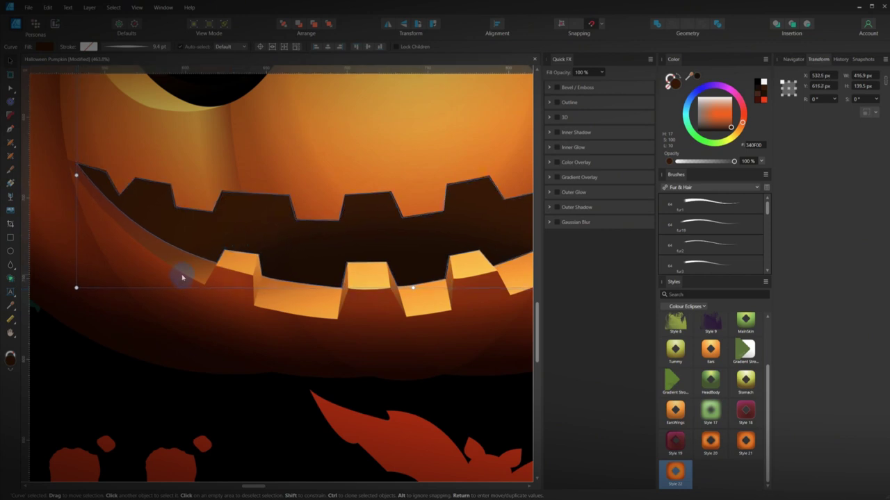
- Check how the placed mouth shape fits the reference along the lower lip and the right corner
scroll(331, 299, "down", 5)
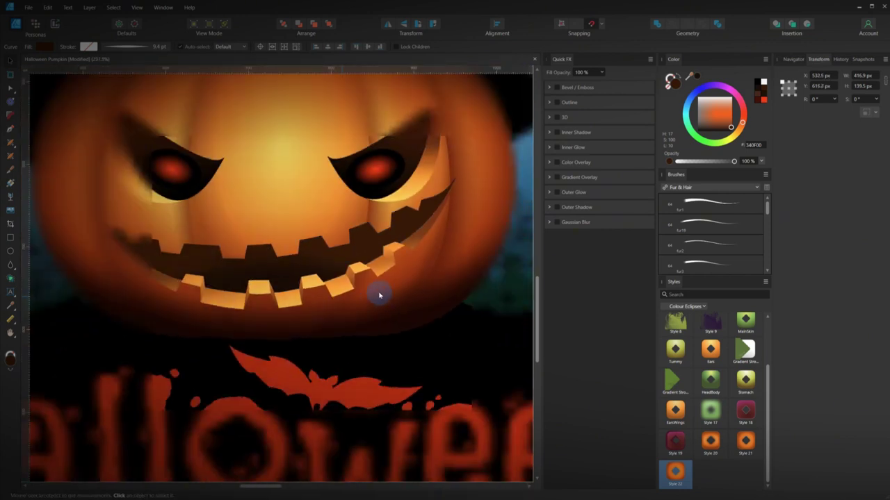
scroll(417, 276, "up", 2)
left_click(407, 264)
scroll(410, 267, "up", 2)
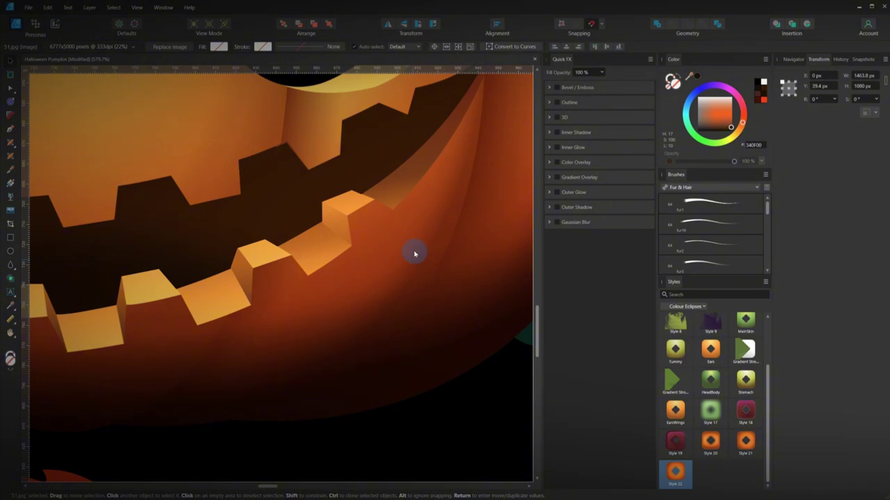
scroll(414, 254, "down", 3)
left_click(342, 231)
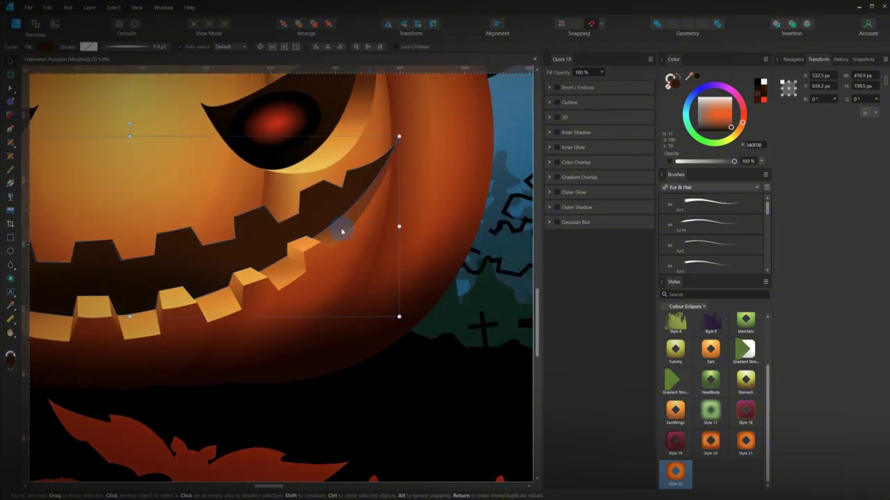
left_click(407, 264)
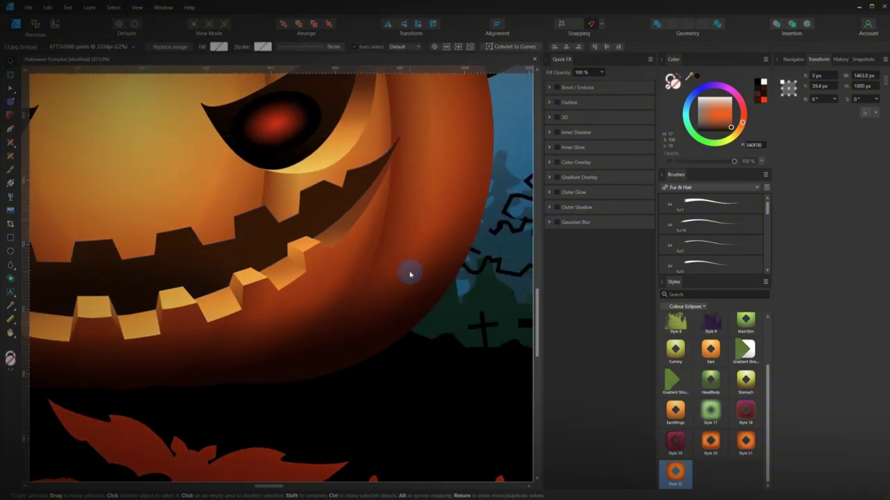
- Examine the bevelled teeth and gaps of the reference's lower lip between the mouth's right and left corners
key("p")
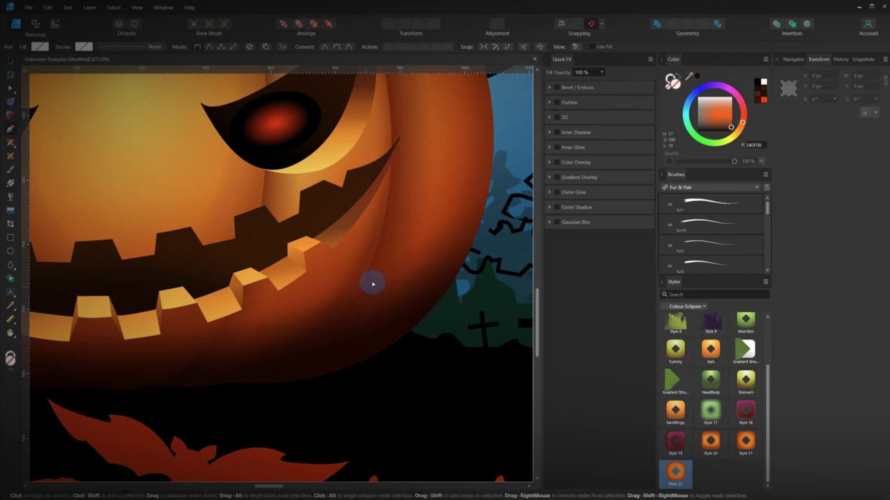
scroll(371, 284, "up", 2)
left_click_drag(360, 241, 374, 291)
left_click_drag(306, 324, 403, 315)
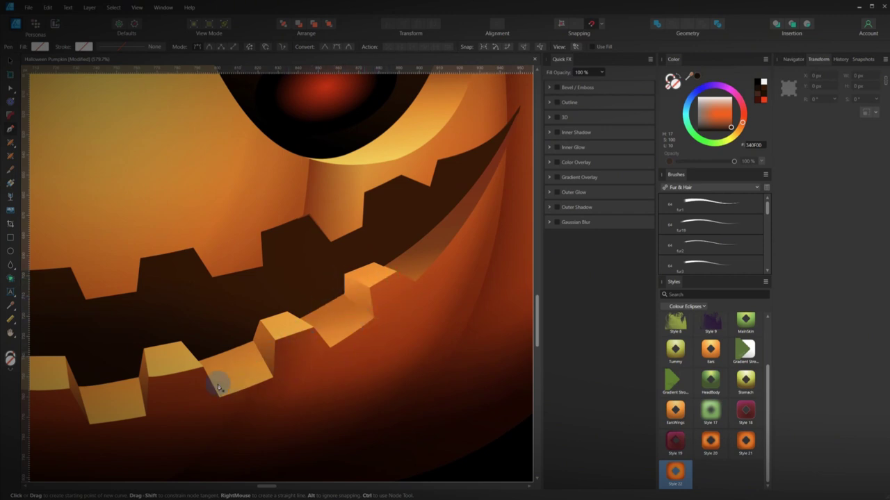
scroll(218, 381, "left", 4)
left_click_drag(282, 370, 286, 372)
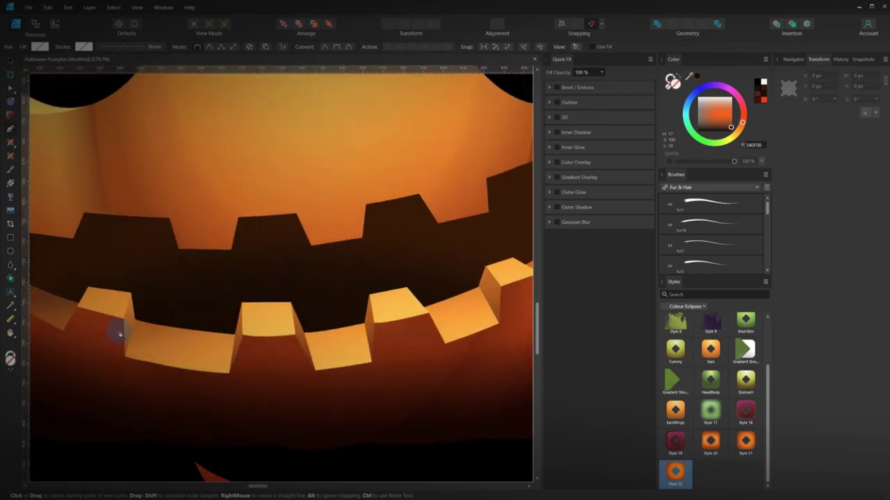
left_click_drag(120, 335, 344, 348)
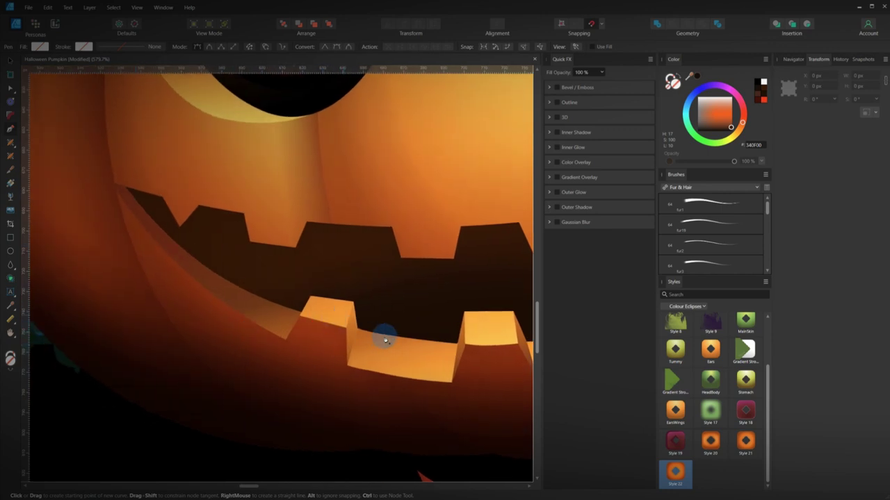
left_click_drag(452, 368, 120, 338)
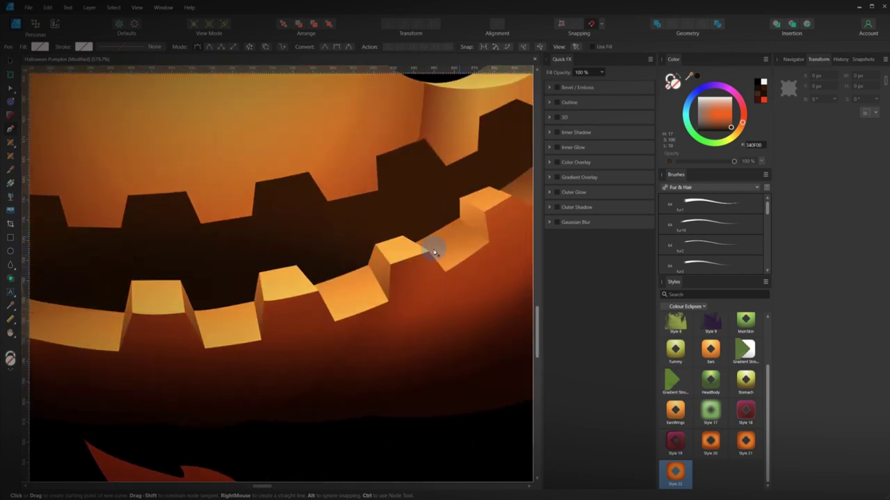
scroll(427, 248, "right", 5)
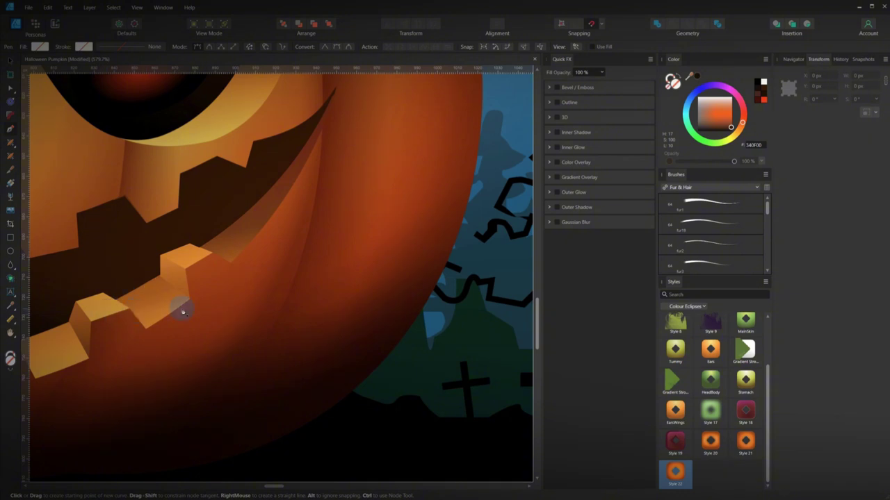
scroll(183, 308, "left", 5)
scroll(329, 265, "up", 3)
scroll(329, 264, "right", 2)
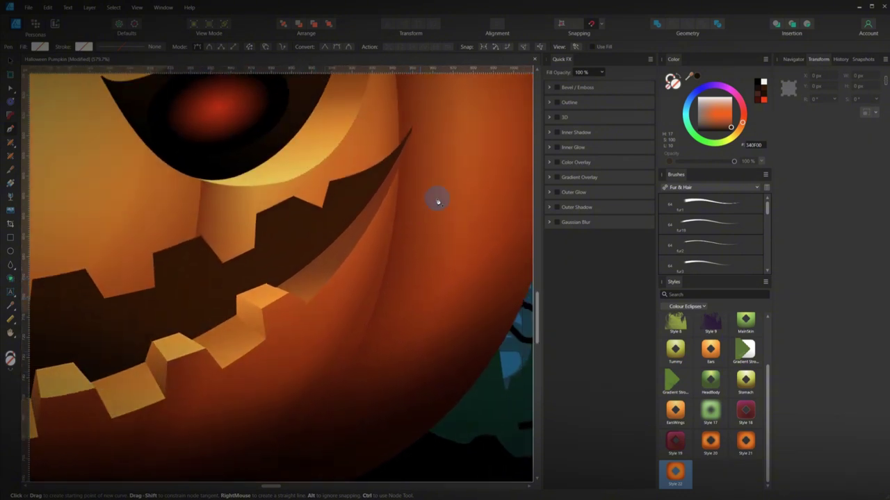
- Start a Pen path at the rightmost lower tooth's outer corner and trace its front edge and the adjacent gap's lower edge to the second tooth
left_click(413, 129)
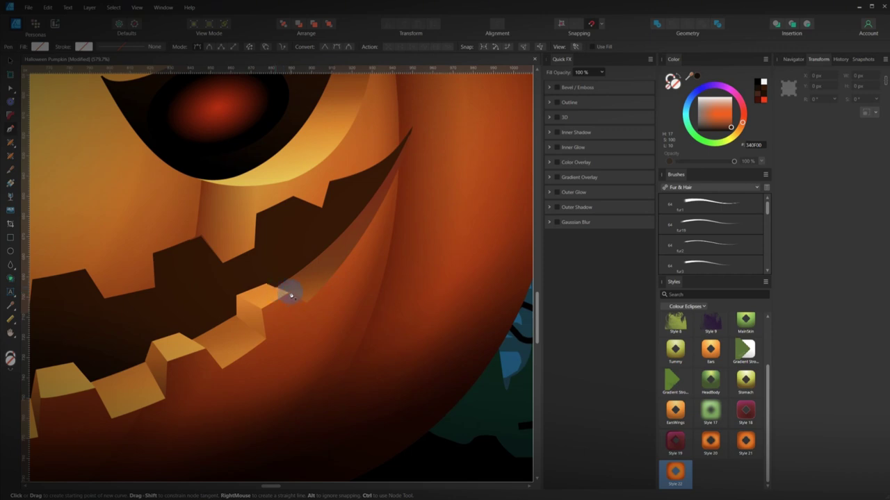
left_click(289, 295)
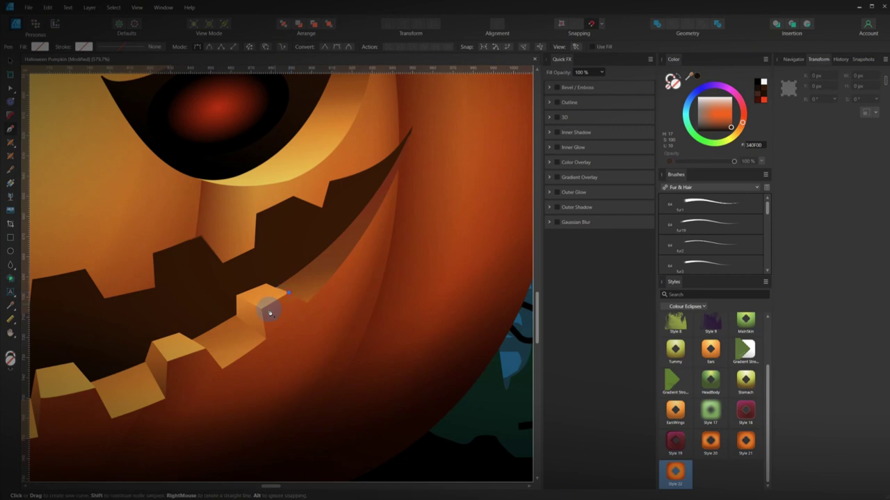
left_click(263, 311)
left_click_drag(271, 351, 378, 271)
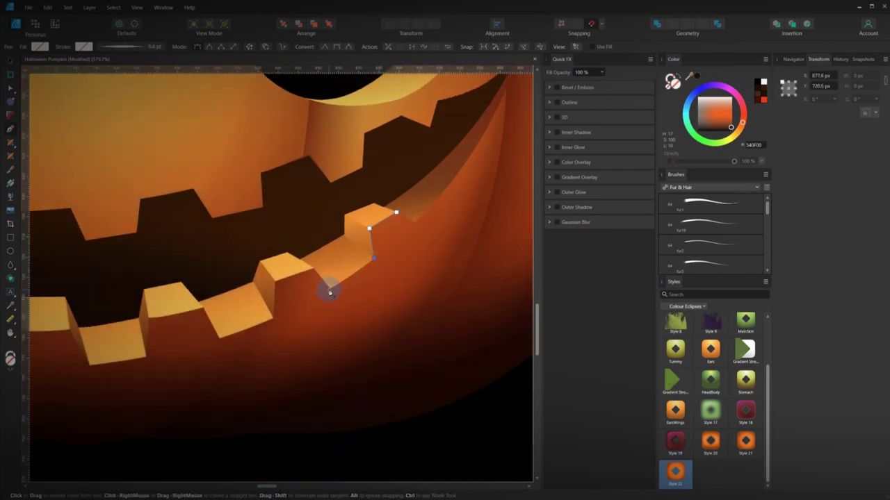
left_click(329, 289)
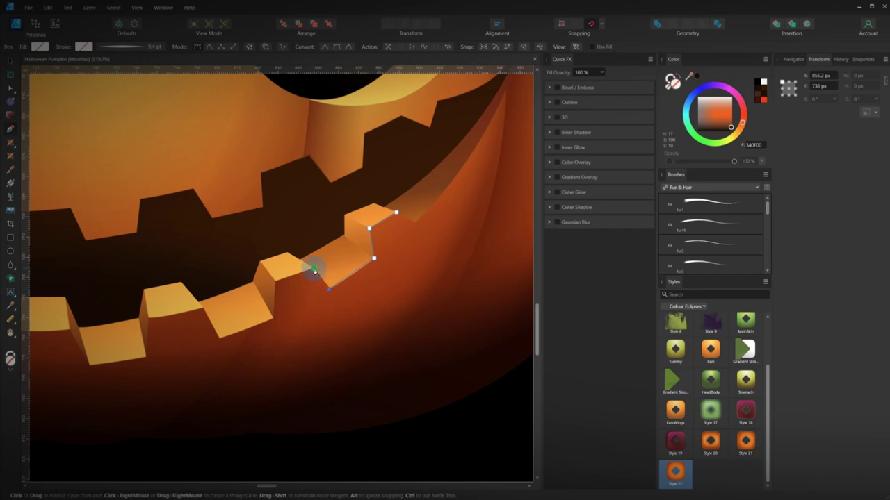
left_click(314, 271)
- Extend the path along the second tooth and the next gap to the third tooth's left corner, at about X 766.4 px, Y 750.3 px
left_click(275, 281)
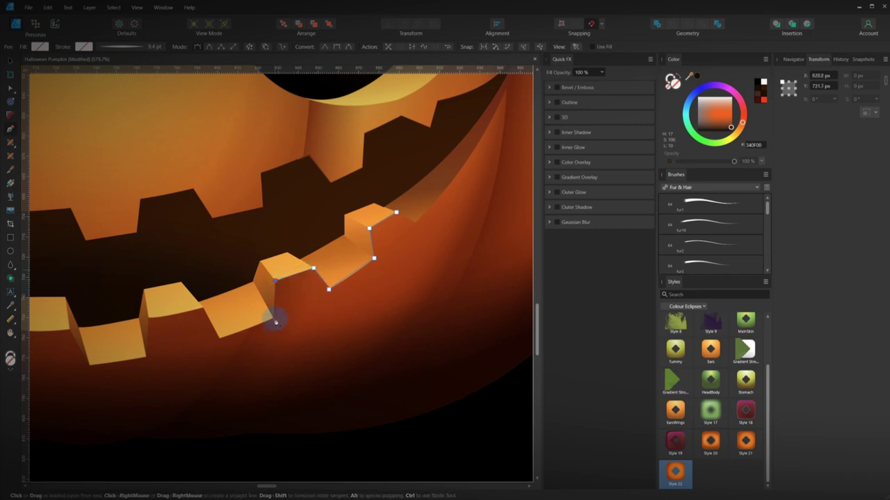
left_click(274, 319)
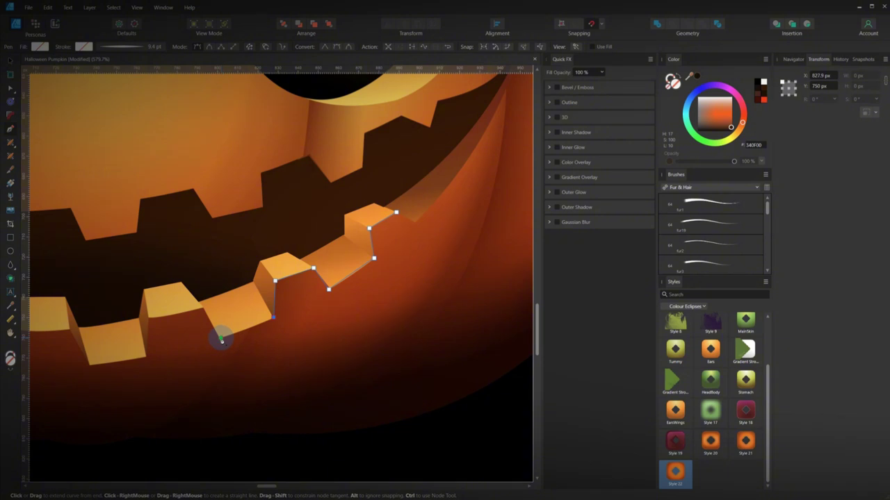
left_click(221, 338)
left_click(203, 307)
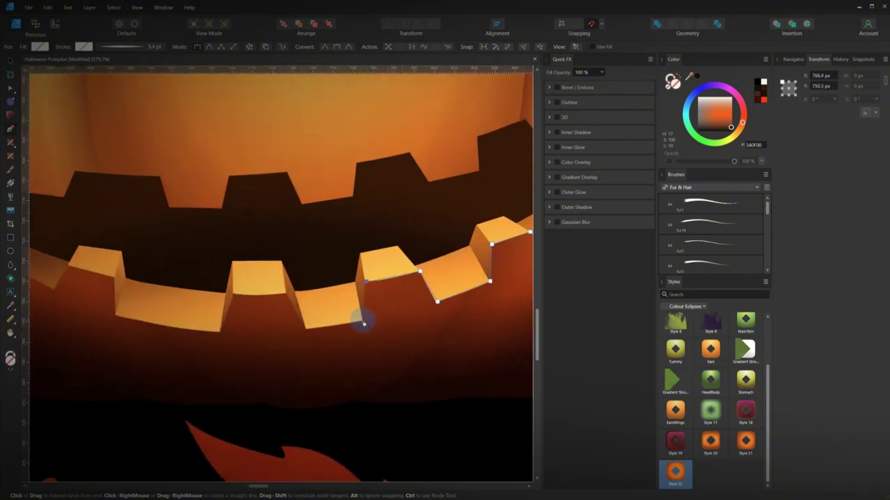
- Continue the path around the gap beside the centre tooth and along that tooth's lower edge to about X 701 px, Y 755.7 px
left_click(363, 322)
left_click(305, 328)
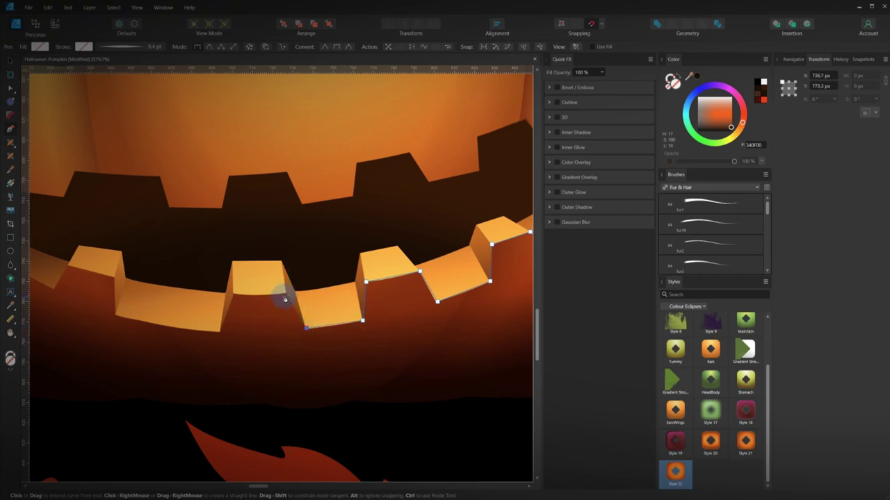
left_click(285, 295)
left_click(233, 293)
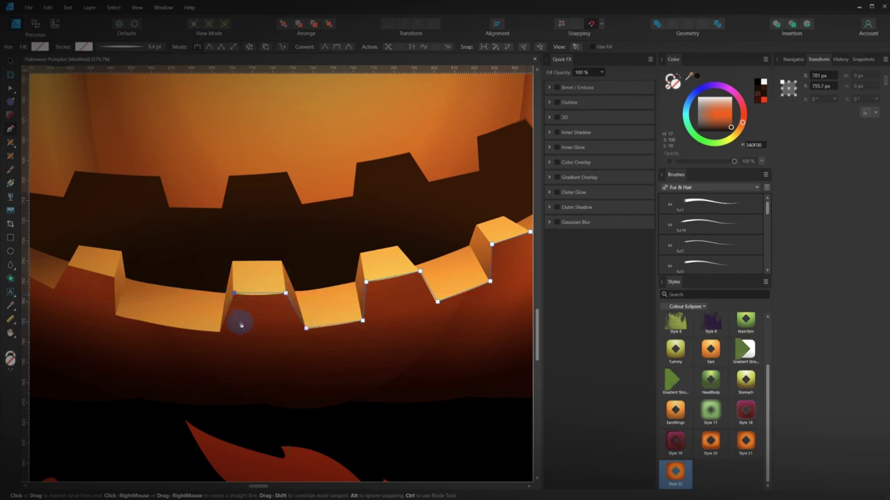
left_click_drag(240, 324, 347, 284)
- Trace the wide gap's lower edge and the leftmost lower tooth, ending the path at about X 611.3 px, Y 752.5 px
left_click(334, 290)
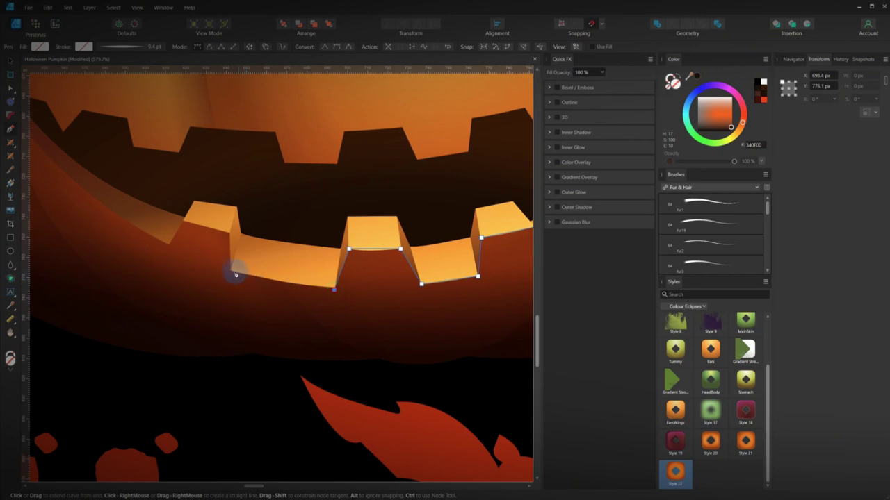
left_click(231, 271)
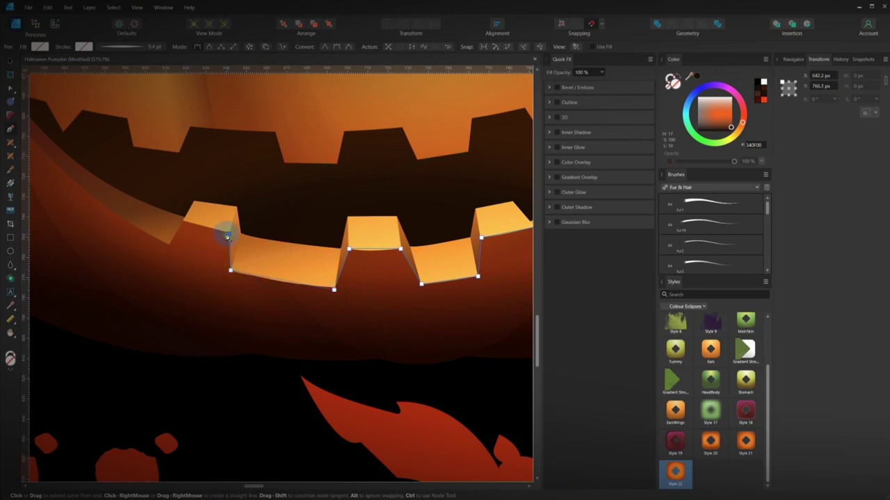
left_click(227, 237)
left_click(184, 224)
left_click_drag(183, 238, 337, 274)
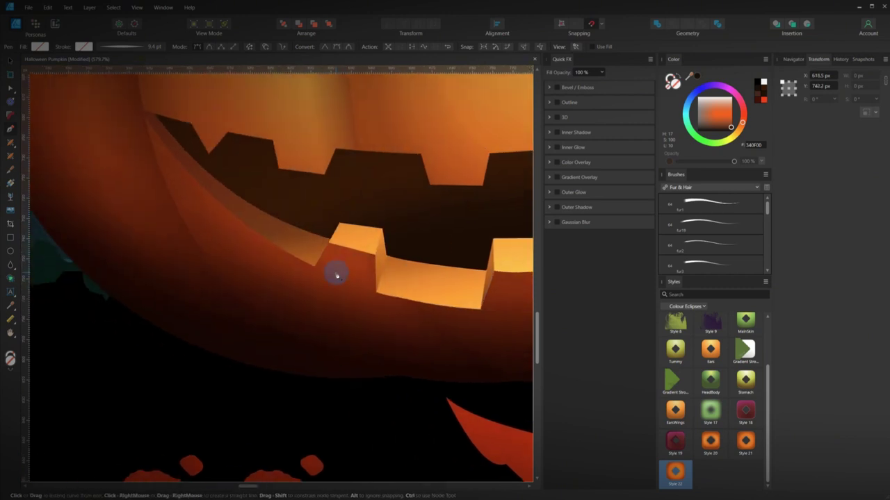
left_click(313, 264)
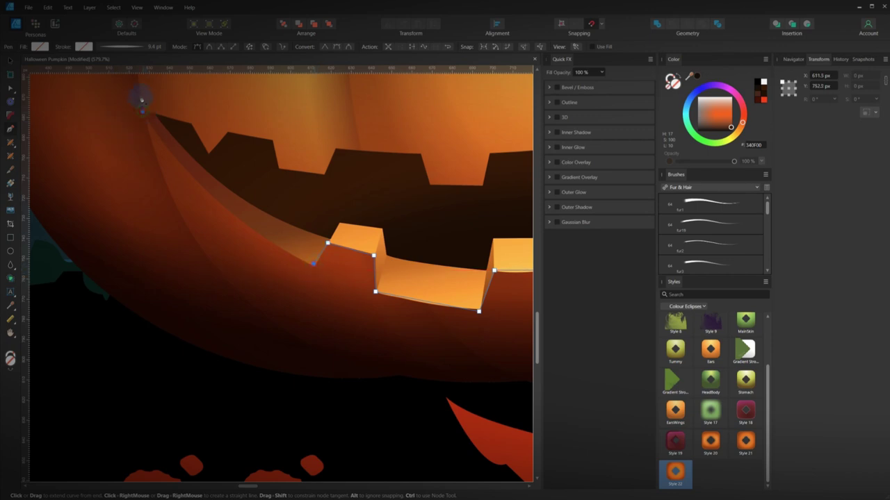
- Extend the path in a curve along the lip's lower edge up to the mouth's left corner, at about X 526.8 px, Y 676.3 px
left_click_drag(145, 70, 125, 90)
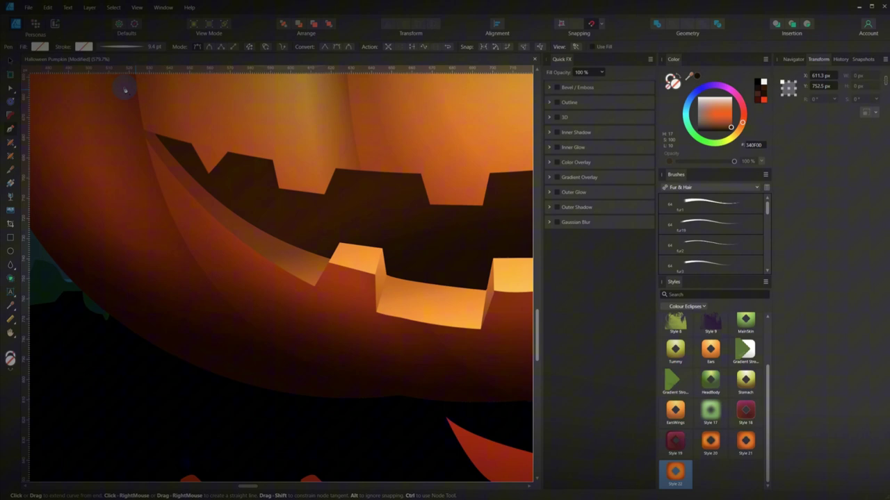
left_click(144, 132)
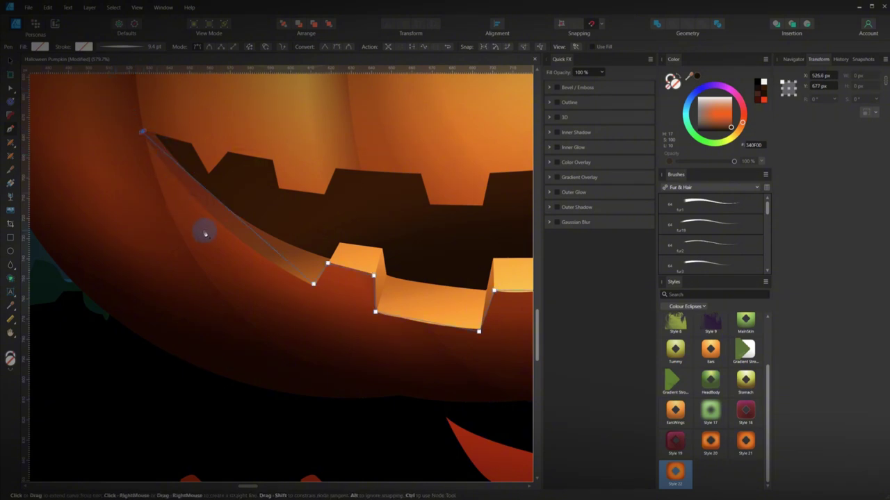
key("ctrl+z")
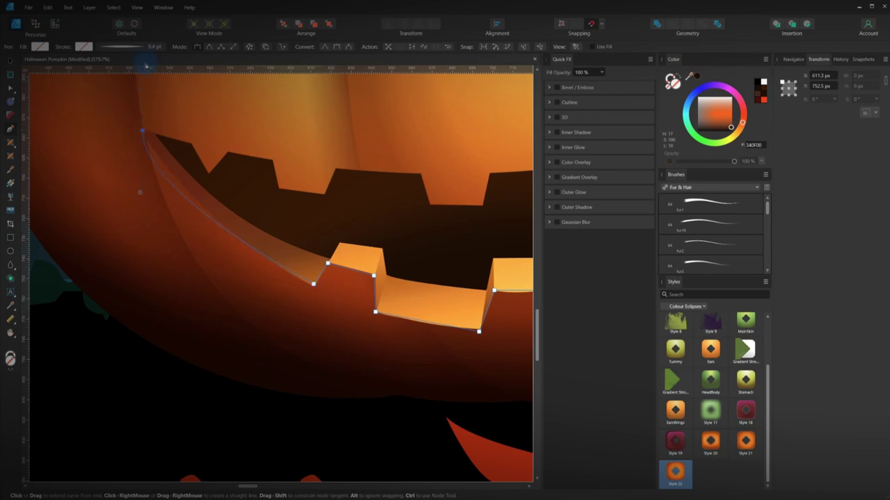
key("Escape")
scroll(133, 113, "up", 1)
left_click_drag(142, 146, 134, 106)
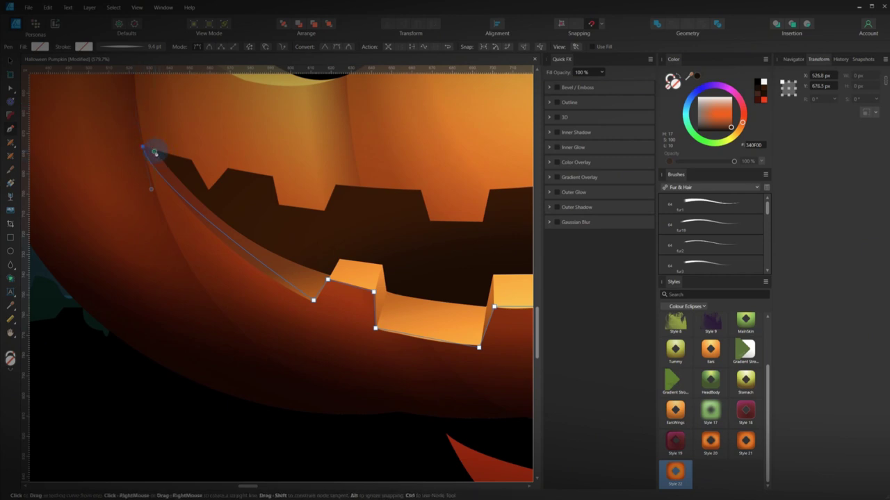
- Try to trace the lip's upper edge from the mouth's left corner back to the leftmost lower tooth
left_click(328, 279)
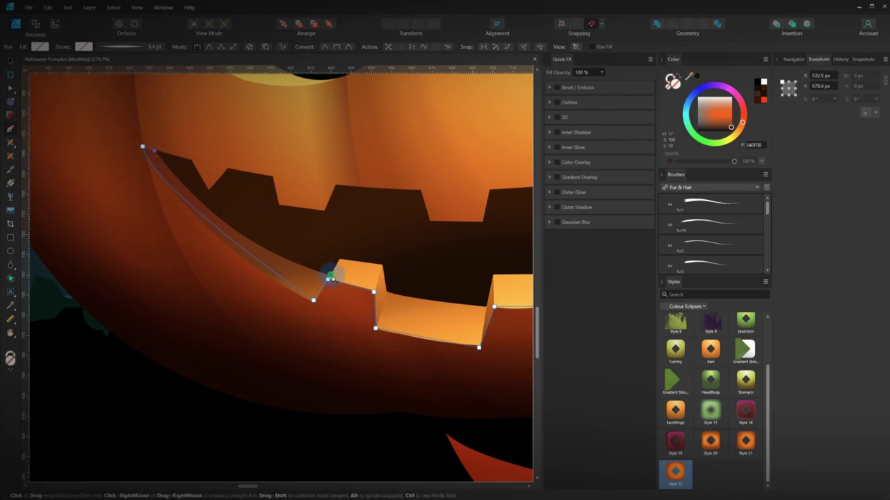
left_click_drag(330, 278, 419, 308)
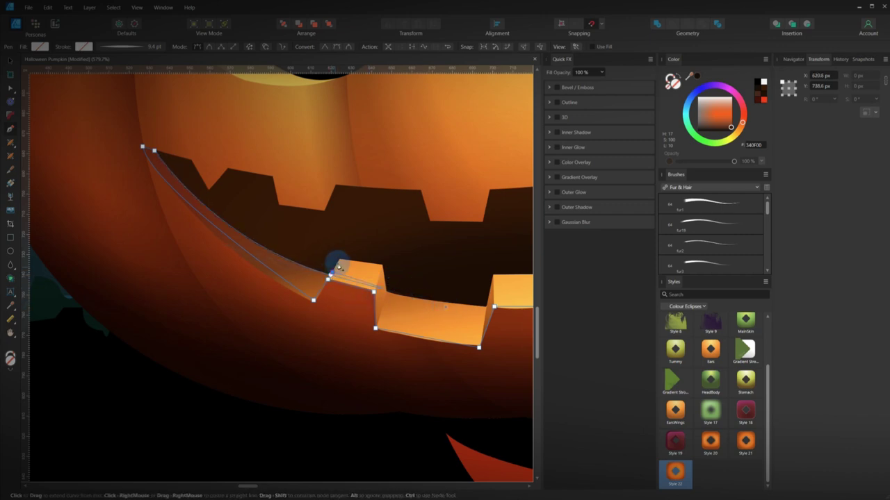
key("z")
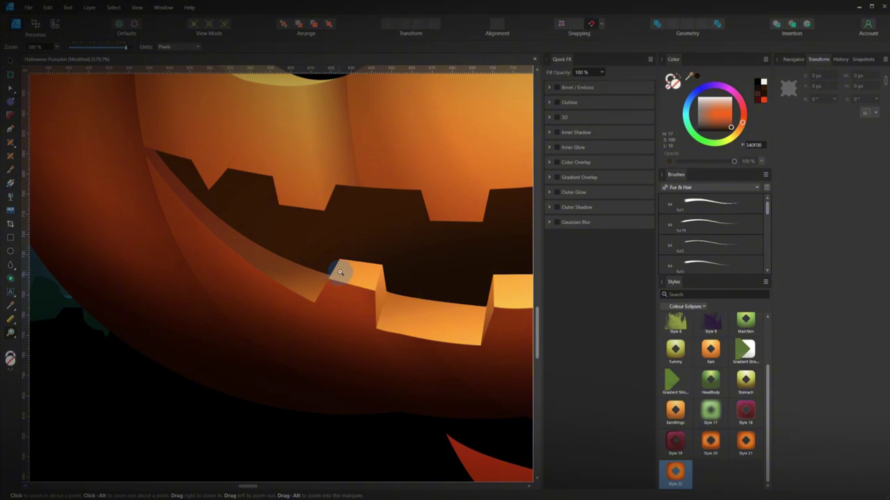
left_click(325, 271)
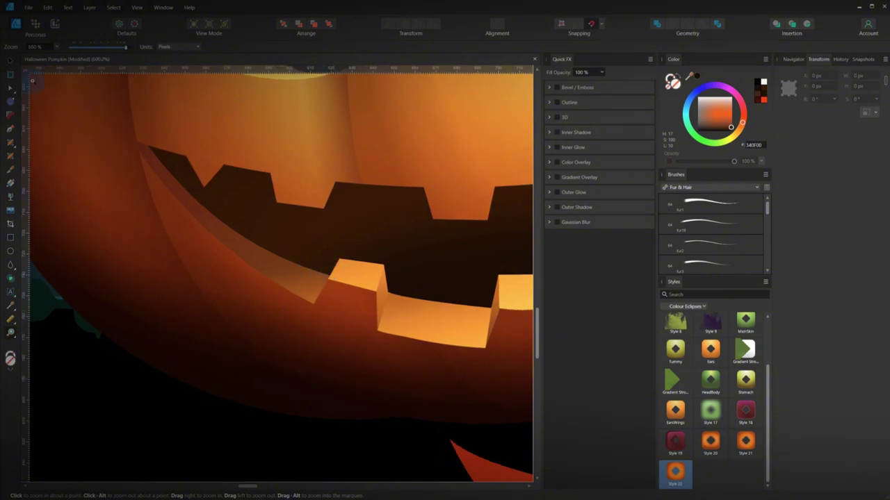
- Try to resume the lip path with a new node just inside the mouth's left corner
key("v")
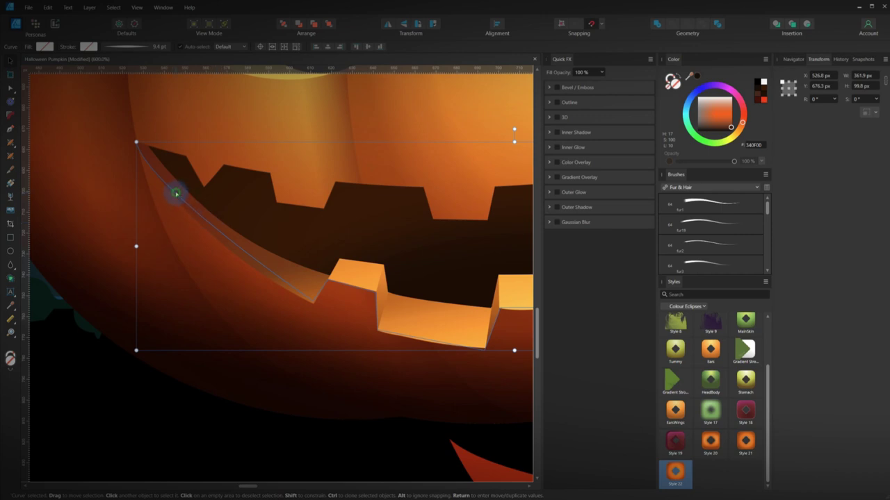
key("a")
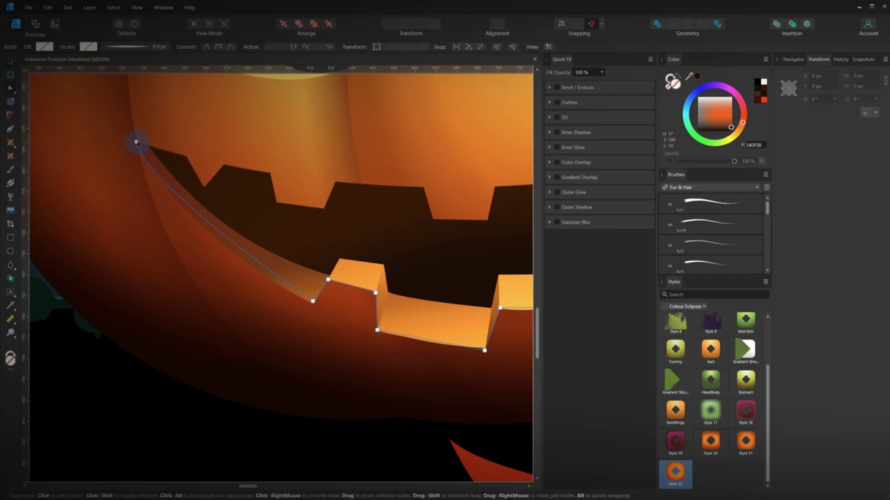
key("p")
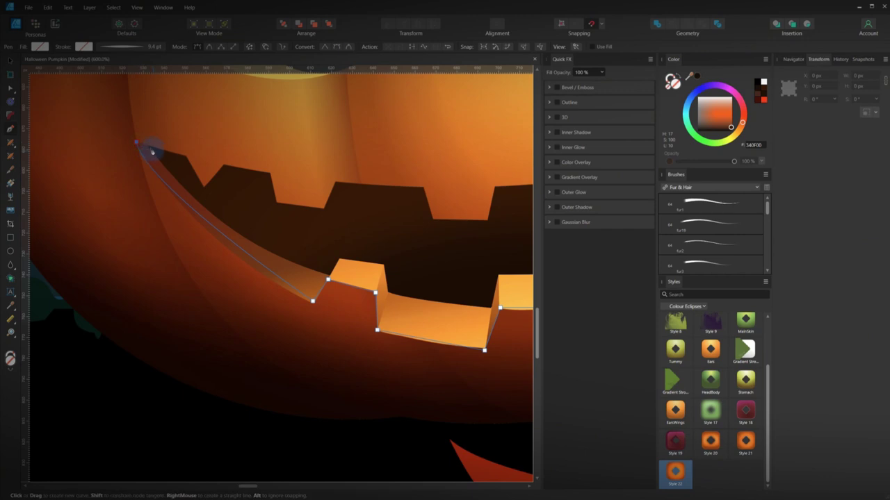
left_click(148, 148)
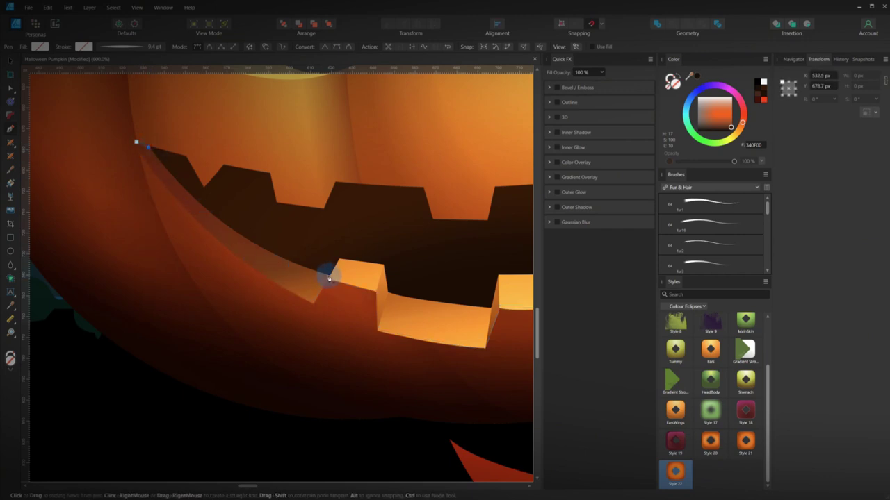
left_click(307, 294)
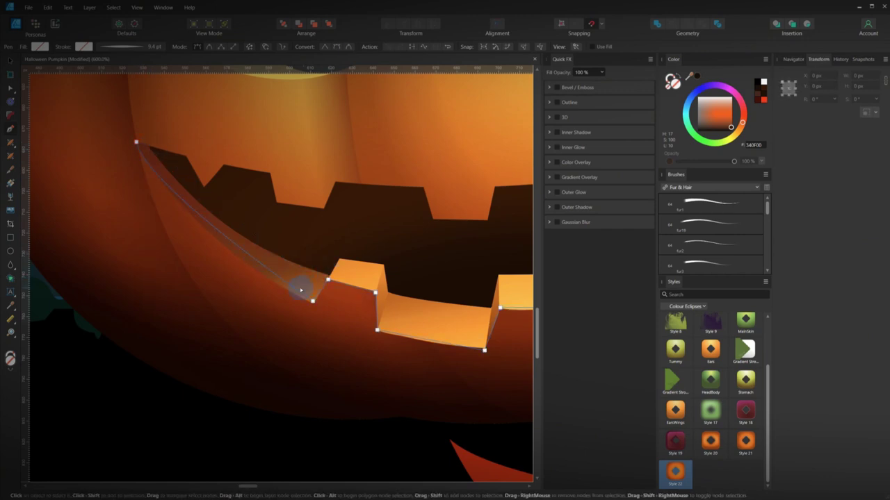
- Try to bend the lip path at the mouth's left corner, and undo the path back to the wide gap's lower right corner
left_click(136, 142)
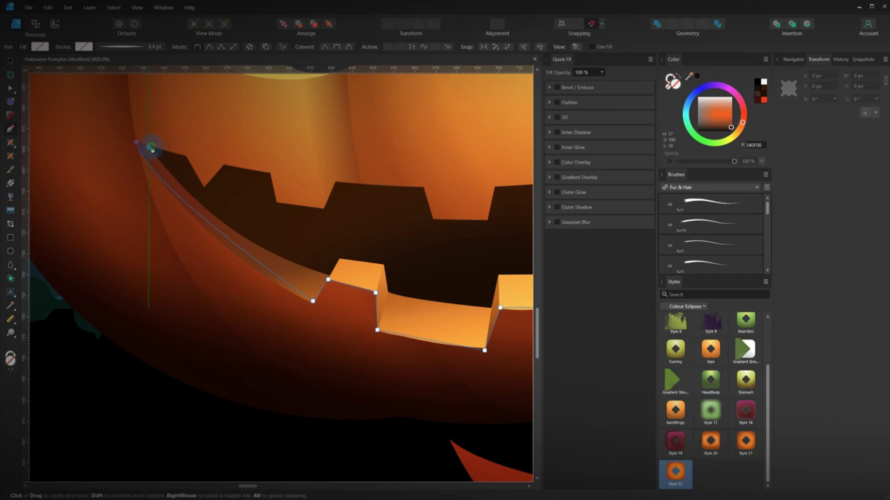
left_click_drag(174, 186, 174, 195)
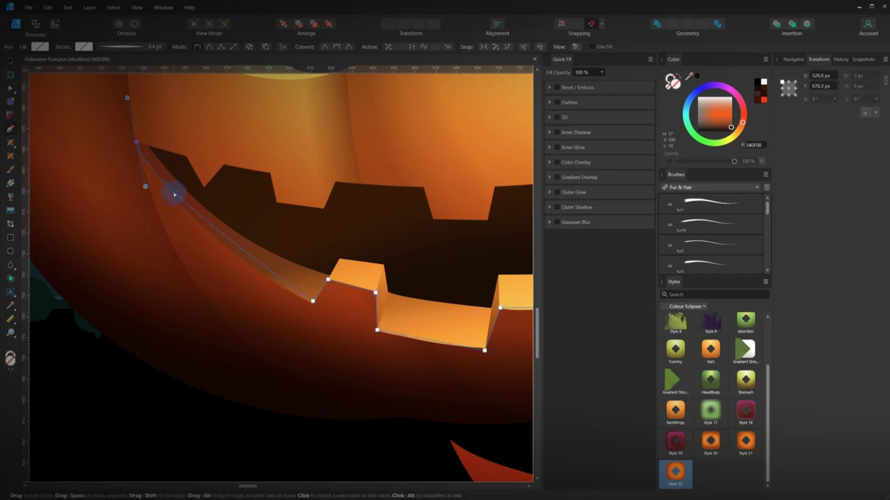
key("ctrl+z")
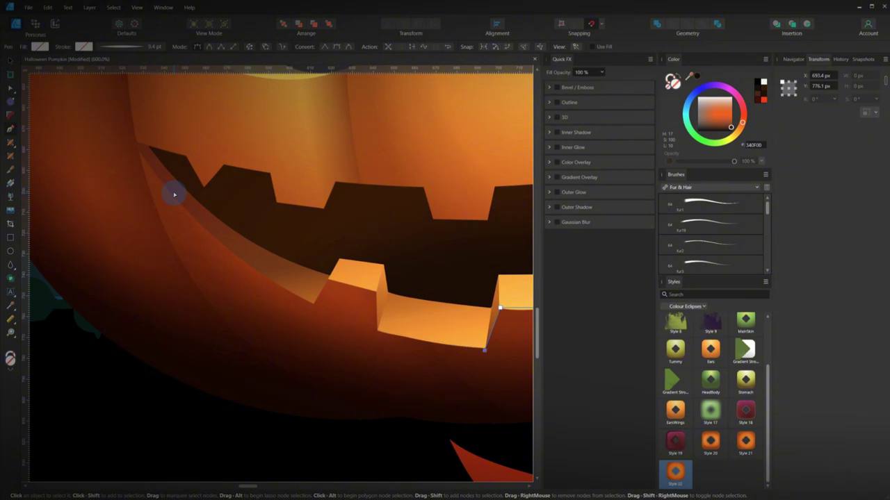
- Retrace the lip path from the wide gap's lower edge around the mouth's left corner to about X 610 px, Y 736.9 px
left_click(378, 334)
left_click(375, 292)
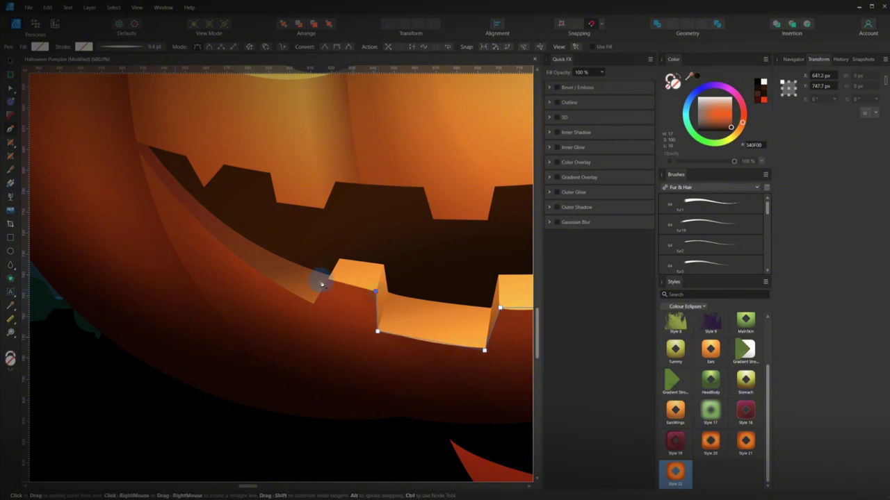
left_click(328, 278)
left_click(313, 303)
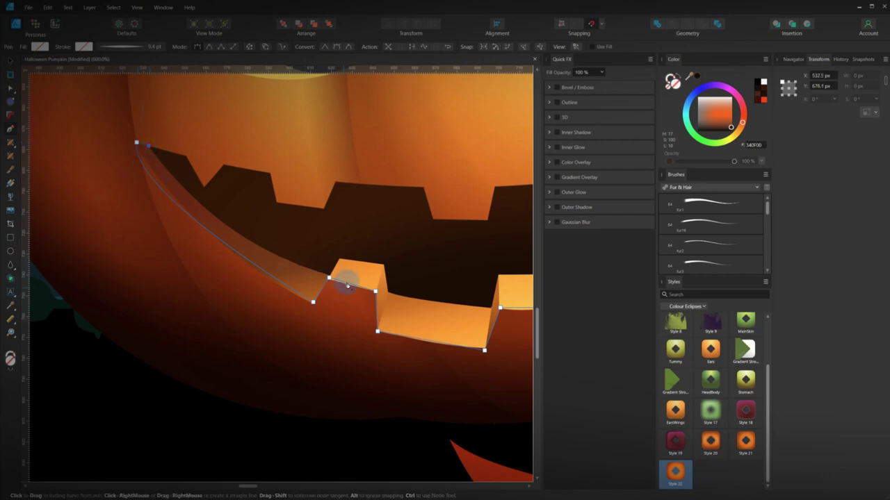
left_click_drag(311, 271, 391, 284)
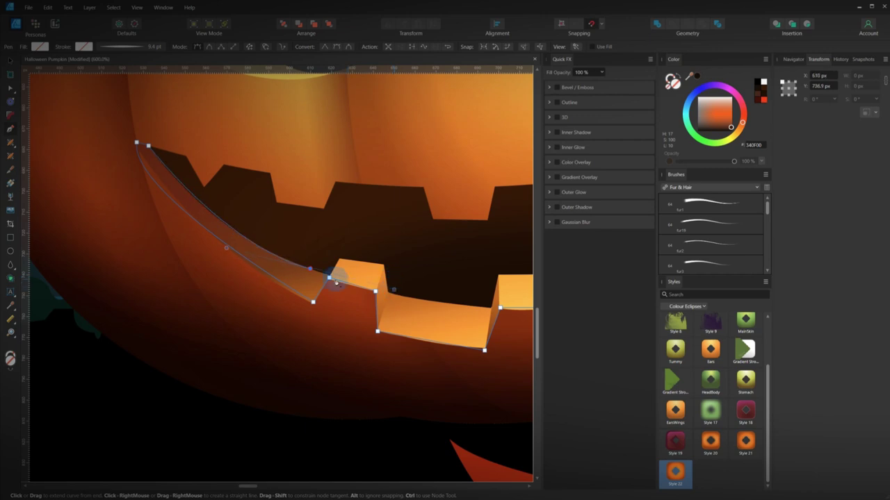
- Trace over the leftmost lower tooth's top edge and down its right side to about X 647.3 px, Y 748 px
scroll(332, 292, "up", 3)
scroll(333, 292, "up", 1)
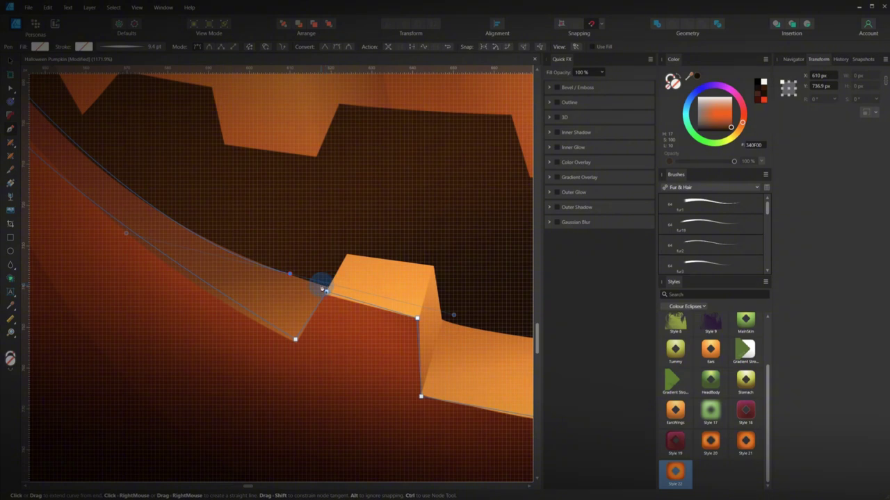
left_click_drag(323, 289, 351, 256)
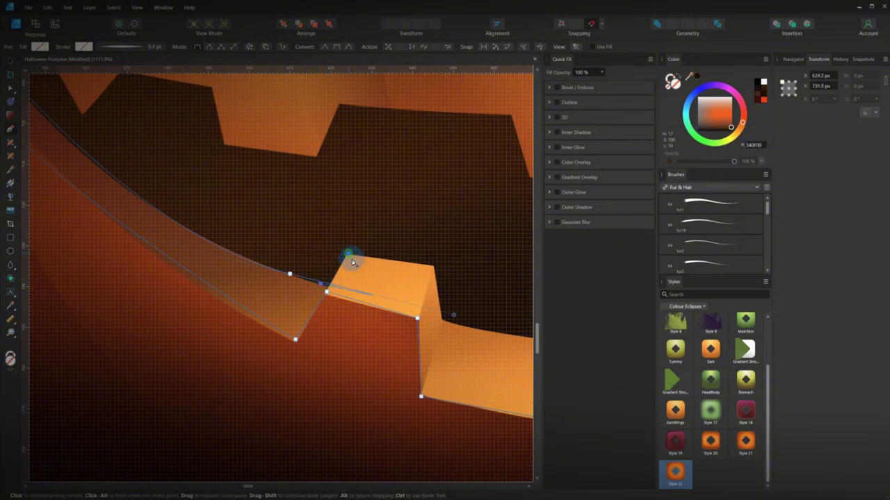
left_click(432, 268)
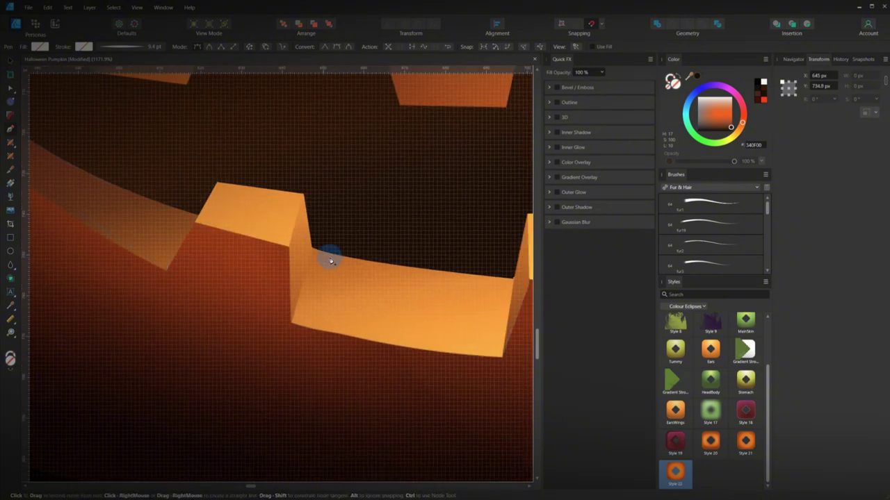
left_click(313, 249)
- Extend the path along the wide gap's upper edge and over the second lower tooth to about X 730.8 px, Y 754.3 px
left_click_drag(519, 290, 324, 266)
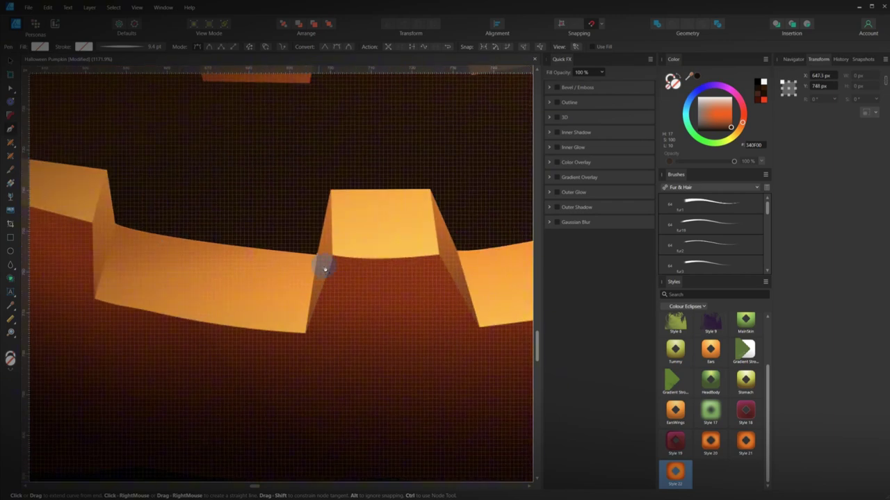
left_click(314, 253)
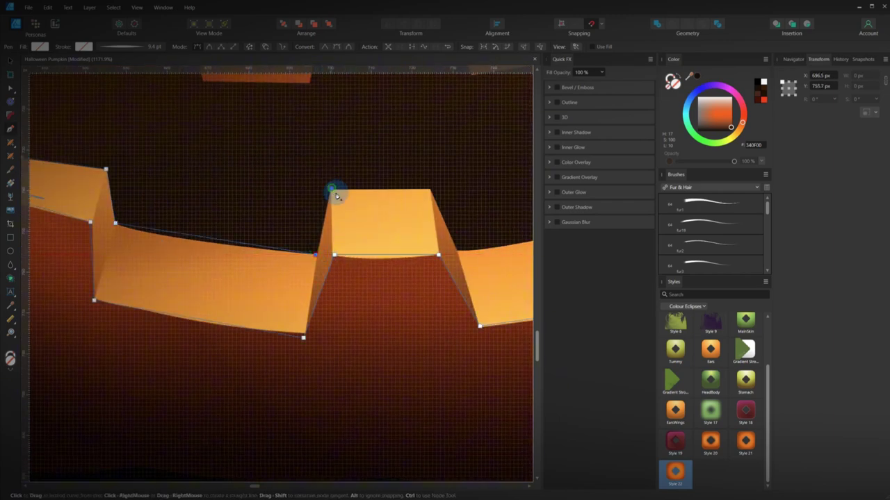
left_click(332, 189)
left_click(431, 189)
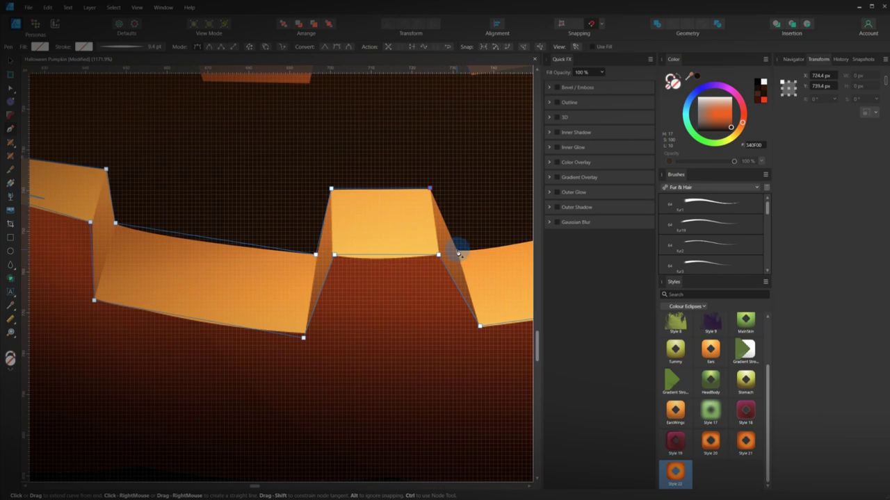
left_click(457, 250)
- Extend the path across the next gap's upper edge and over the third lower tooth to the base of its right side
left_click_drag(480, 257, 191, 288)
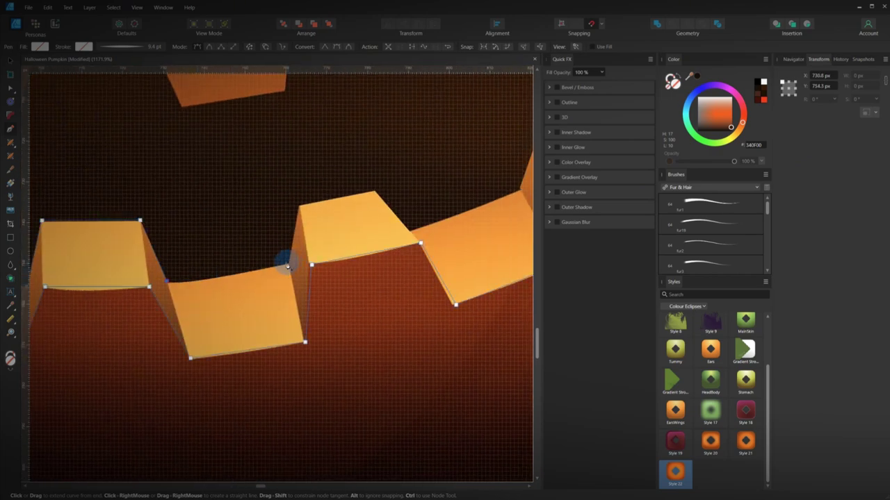
left_click(290, 265)
left_click(300, 208)
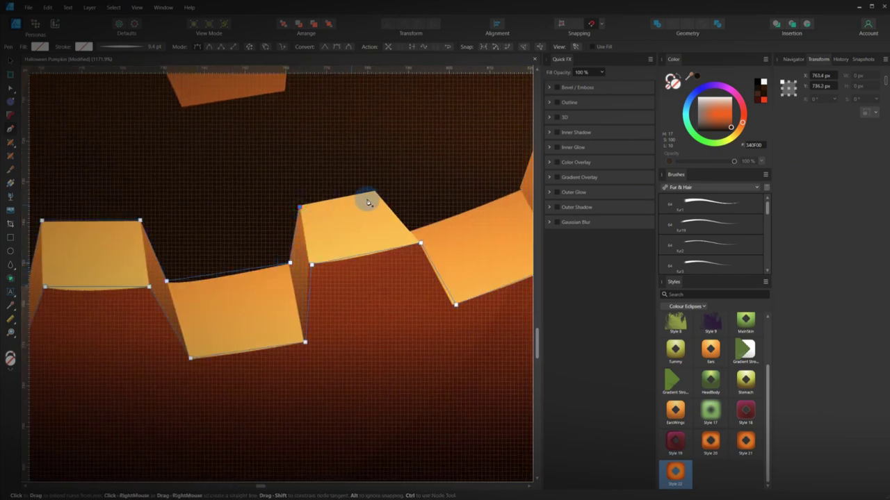
left_click(373, 192)
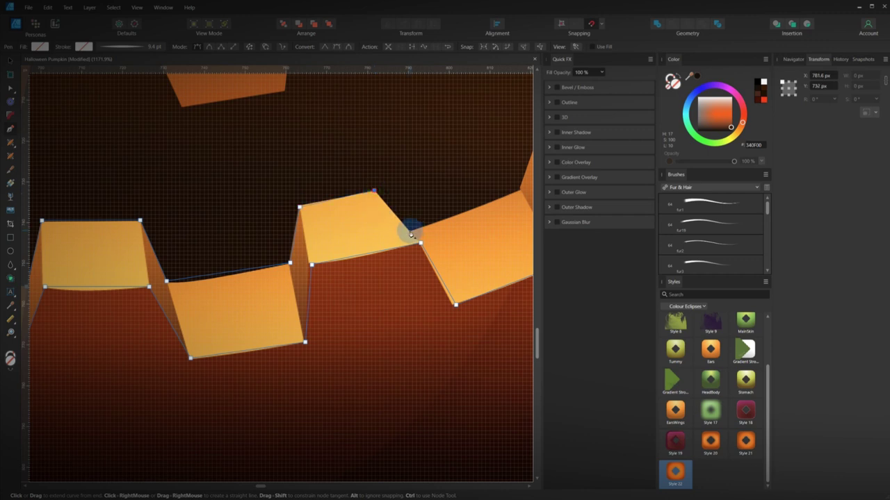
left_click(411, 232)
- Extend the path across the following gap and over the fourth lower tooth to about X 840.8 px, Y 721 px
left_click_drag(485, 219, 324, 255)
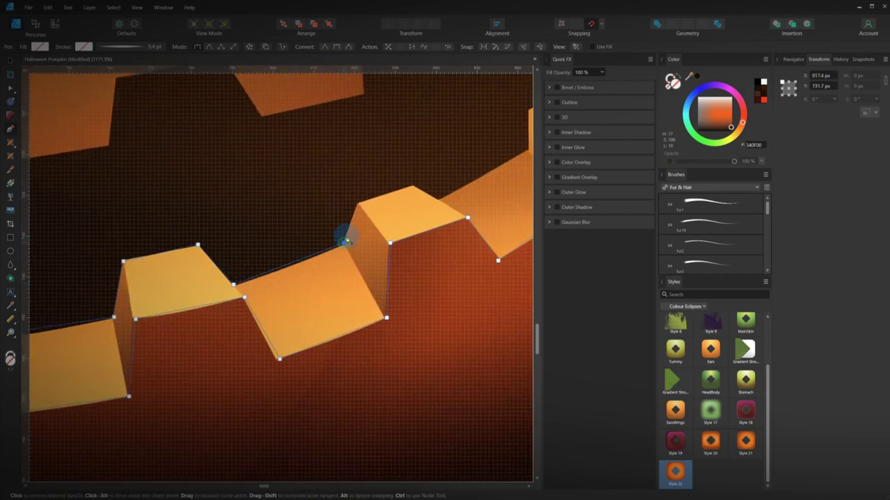
left_click(344, 241)
left_click(356, 202)
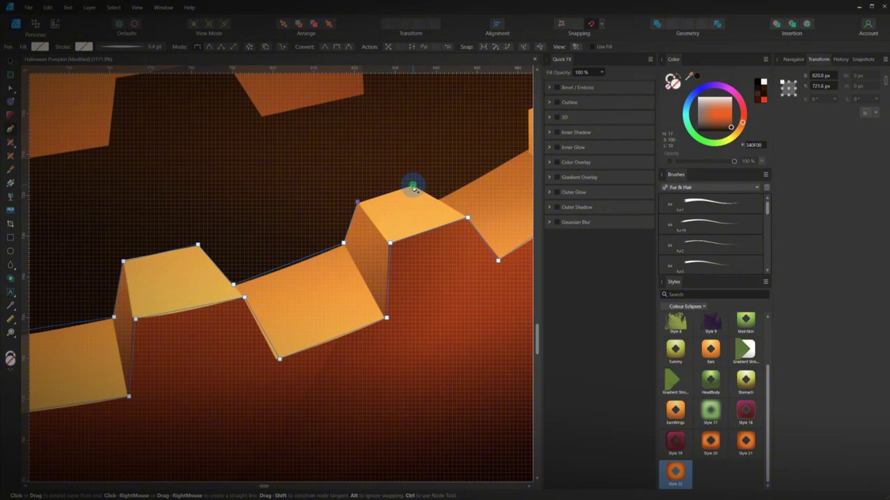
left_click(412, 186)
left_click(440, 201)
- Trace the last gap and the rightmost lower tooth, closing the path at its starting node at about X 888.6 px, Y 697.7 px
left_click_drag(500, 166, 304, 244)
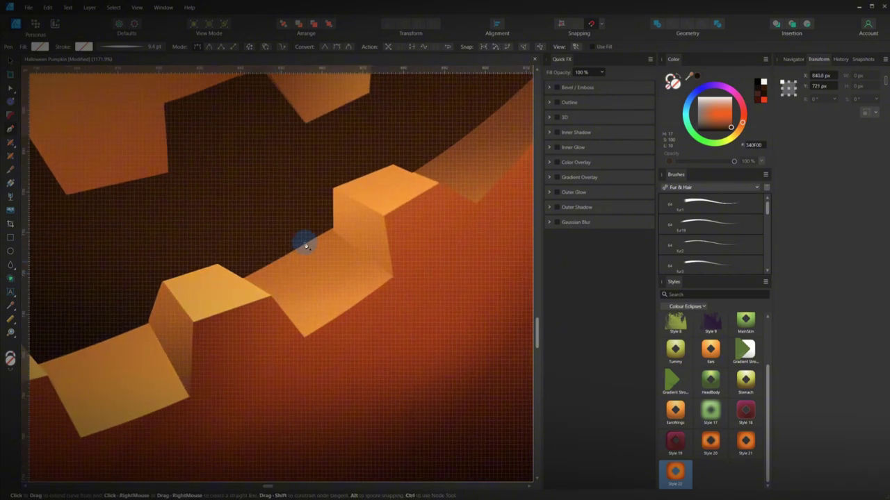
left_click(333, 228)
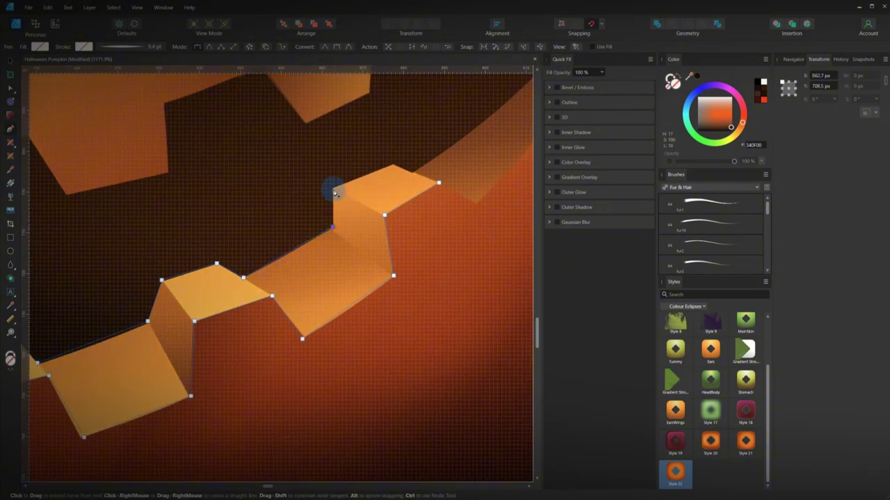
left_click(333, 189)
left_click(393, 166)
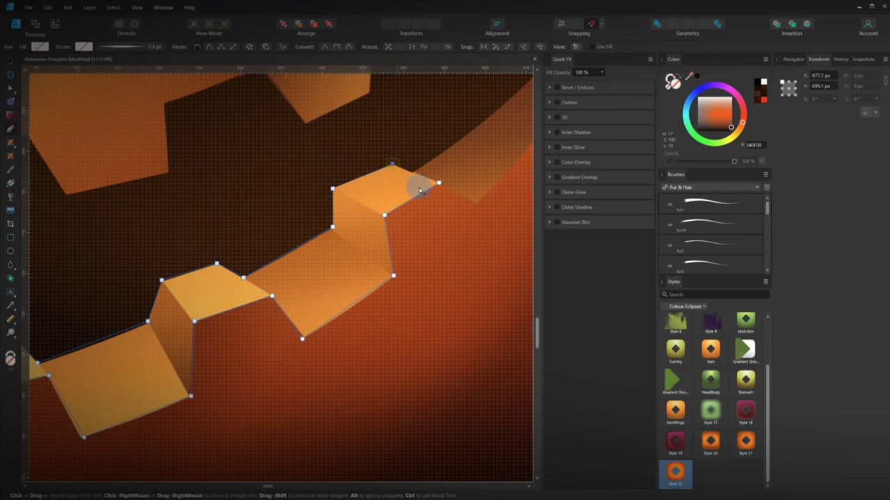
left_click_drag(419, 203, 294, 290)
scroll(378, 280, "down", 3)
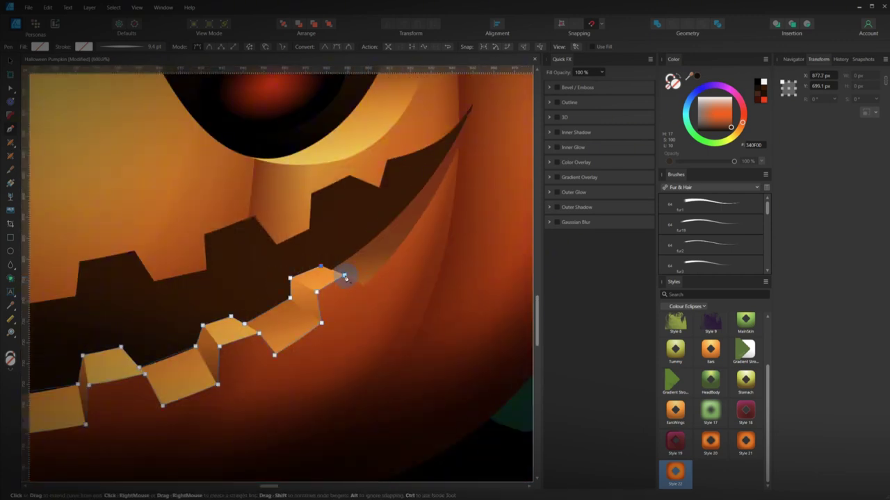
left_click(345, 275)
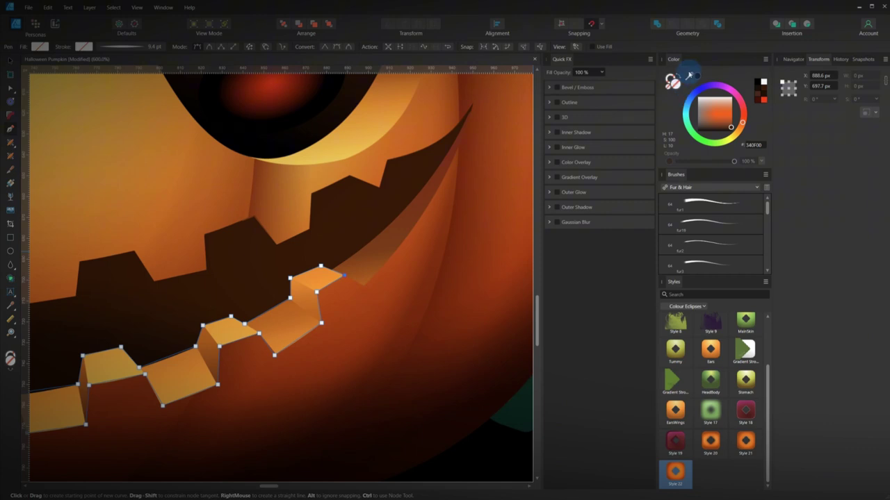
- Sample the orange F9911E from the reference tooth and apply it as the lip shape's fill
left_click_drag(688, 73, 318, 284)
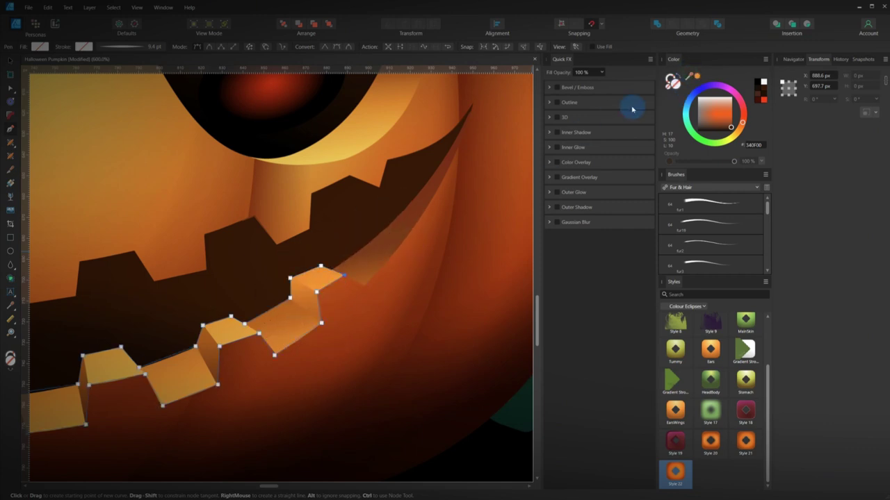
left_click(697, 77)
- Move the left lip's lower corner node to about X 611.5 px, Y 754.1 px and bend its lower edge to the reference
left_click_drag(217, 301, 547, 192)
left_click_drag(246, 268, 458, 292)
scroll(341, 324, "up", 3)
key("p")
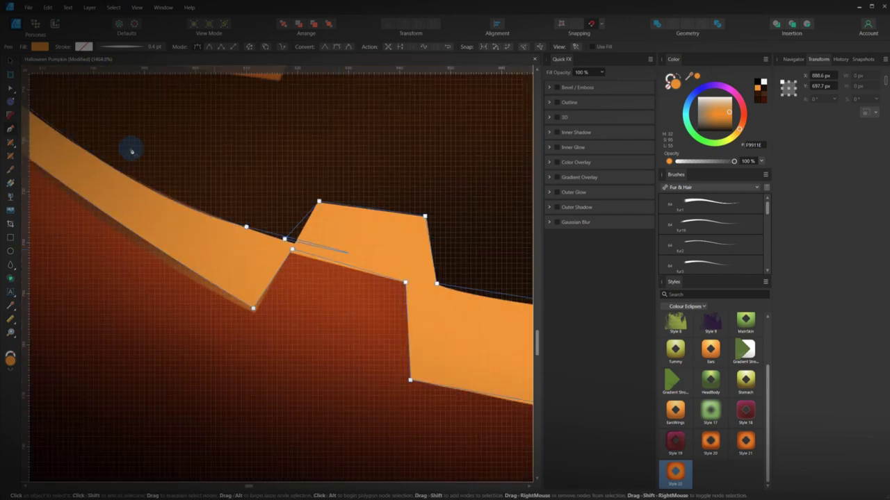
key("a")
scroll(207, 259, "down", 4)
scroll(363, 286, "up", 2)
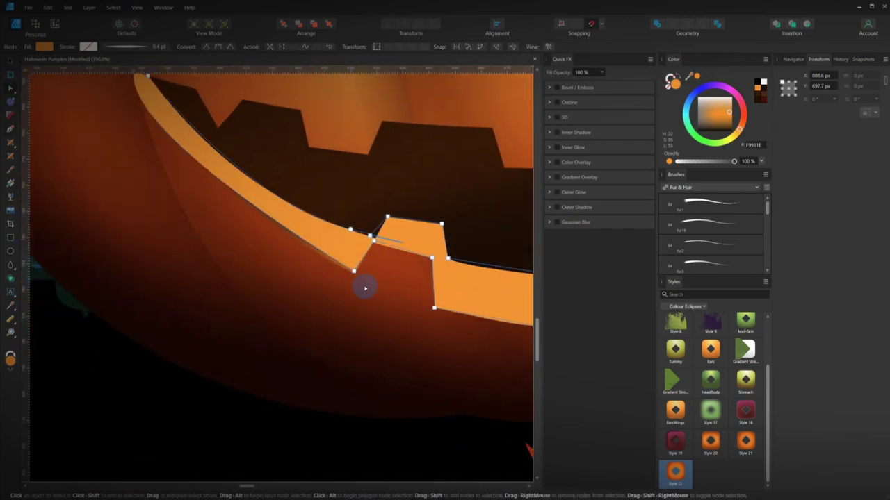
left_click_drag(355, 275, 354, 275)
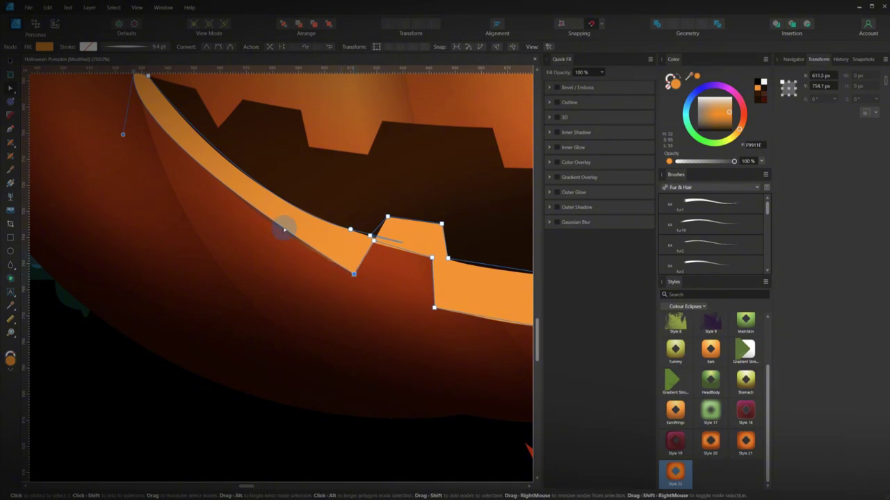
left_click_drag(278, 229, 278, 231)
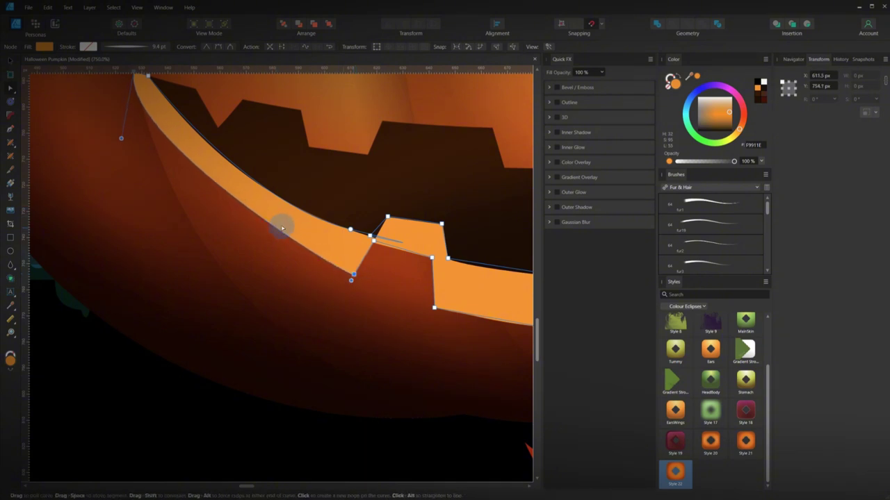
- Pull the stray node beside the leftmost tooth clear of the lip and convert the neighbouring upper-edge node to sharp
scroll(362, 242, "up", 4)
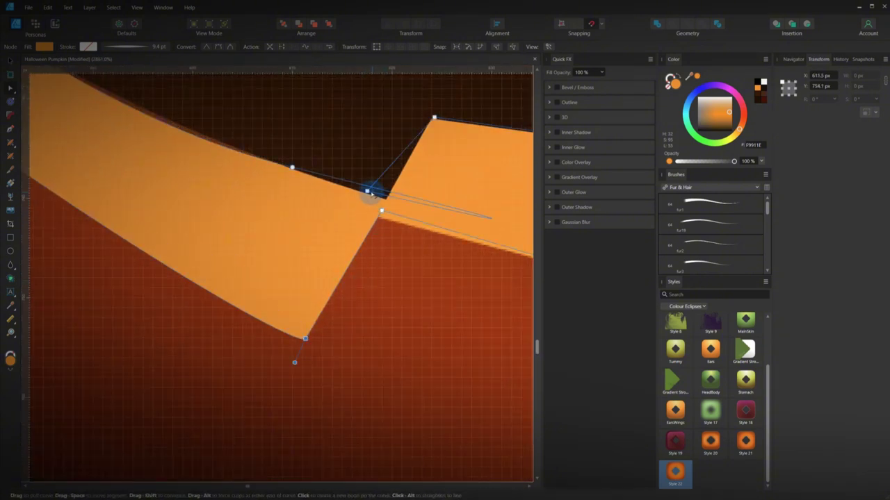
left_click_drag(369, 193, 360, 140)
left_click_drag(415, 214, 216, 265)
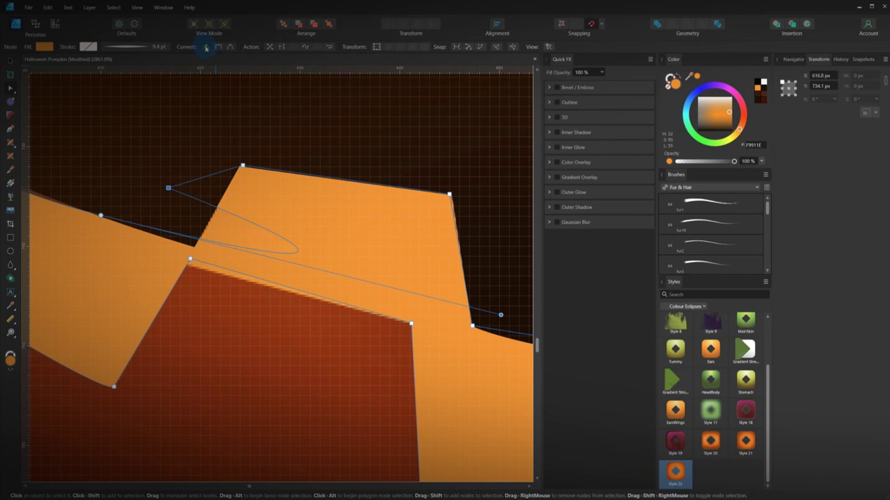
left_click(102, 216)
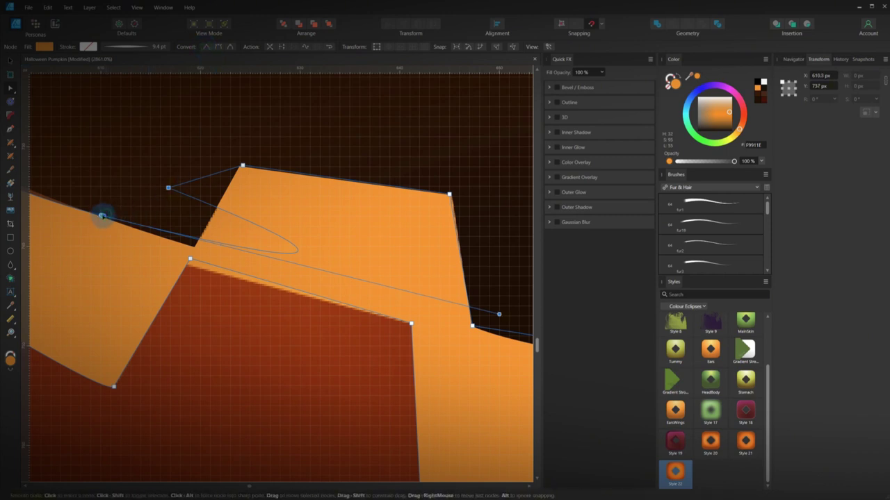
left_click(146, 202)
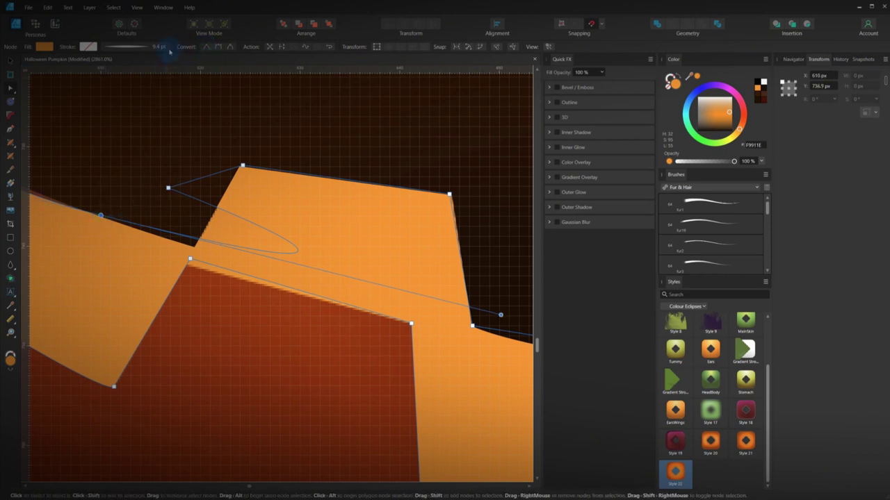
left_click(205, 48)
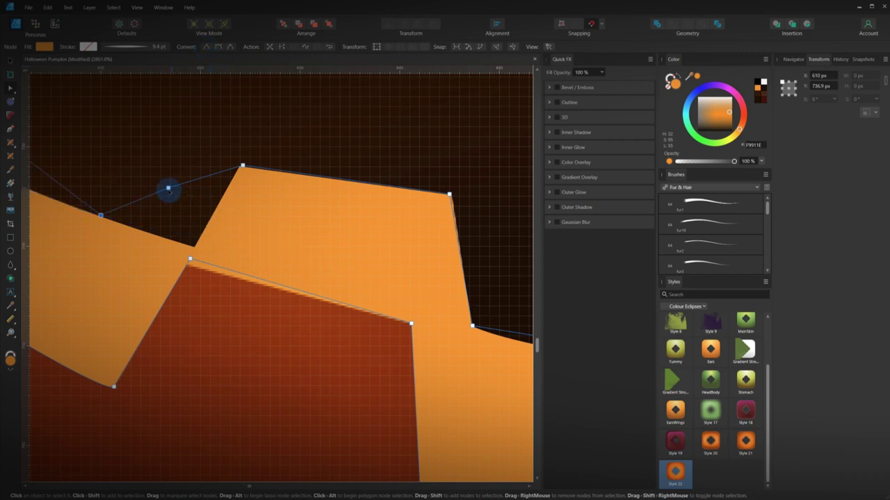
- Move the stray node to where the lip's upper edge meets the leftmost tooth, at about X 619.4 px, Y 740.1 px
left_click_drag(168, 189, 180, 232)
key("ctrl+z")
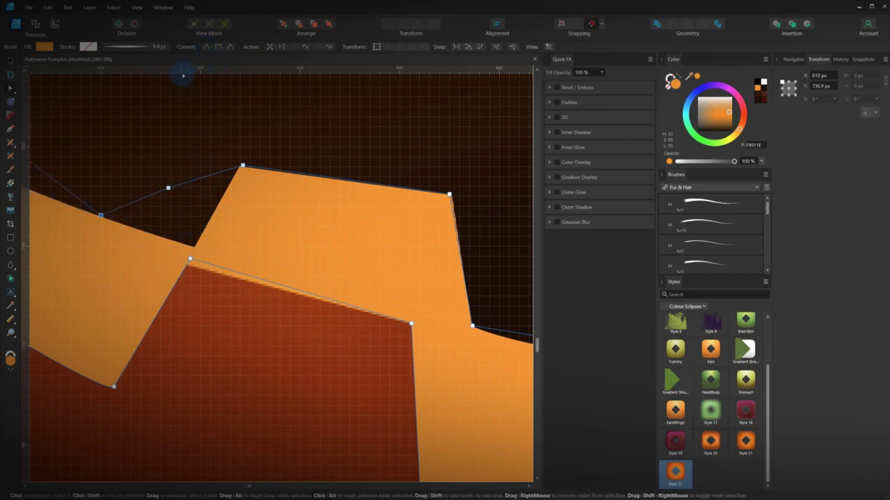
left_click(130, 207)
left_click(168, 188)
left_click_drag(168, 189, 195, 249)
- Bend the straight segment along the left lip's upper edge into a curve that follows the reference
left_click_drag(105, 201, 368, 255)
scroll(198, 234, "down", 3)
left_click_drag(118, 138, 350, 212)
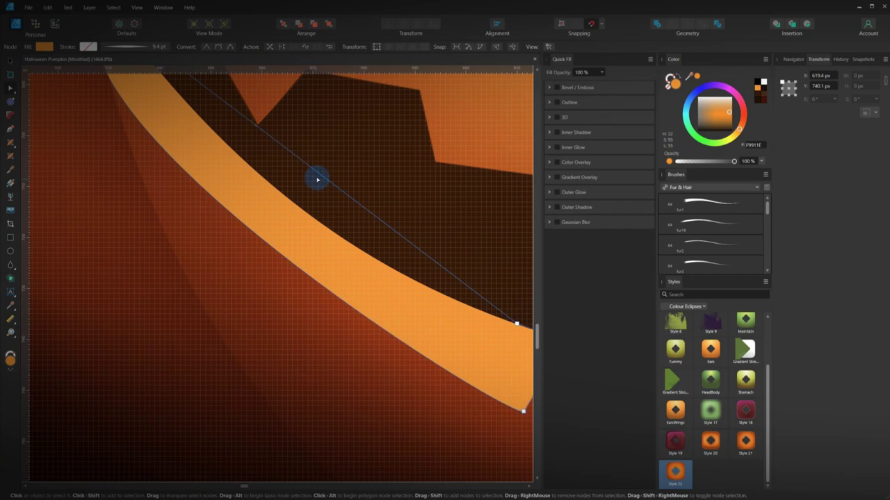
left_click_drag(319, 176, 298, 209)
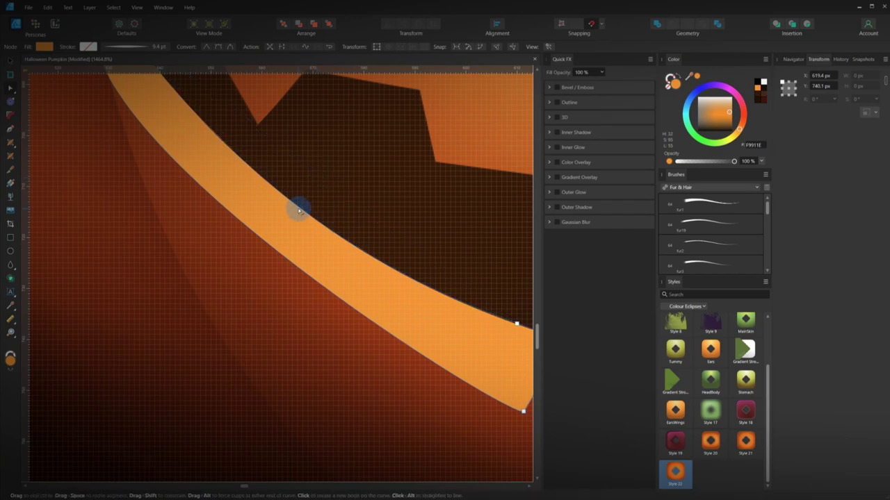
- Move the lower-edge node at the left base of the leftmost tooth to about X 618.7 px, Y 741.9 px
left_click_drag(303, 314, 286, 470)
scroll(196, 278, "up", 3)
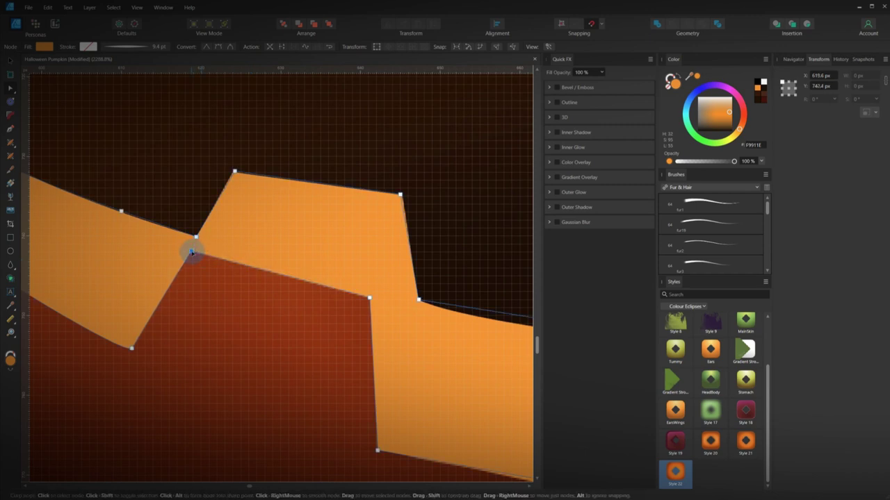
left_click_drag(192, 253, 193, 248)
- Bend the lip's edge between the first and second teeth and the second tooth's lower edge to follow the reference
left_click_drag(456, 314, 294, 286)
left_click_drag(488, 328, 265, 248)
scroll(282, 252, "down", 1)
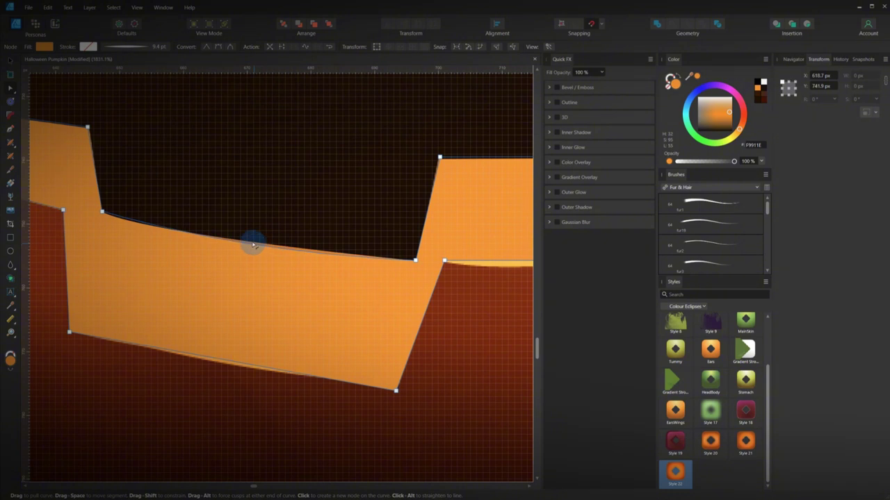
left_click_drag(467, 264, 163, 232)
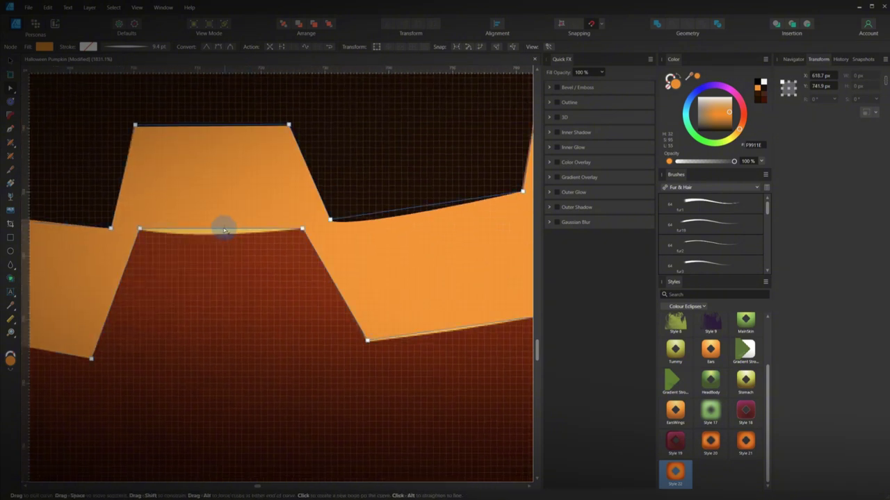
left_click_drag(224, 230, 245, 215)
- Bend the lip's upper edge between the third and fourth teeth to match the reference curve
scroll(232, 244, "right", 5)
scroll(245, 215, "right", 5)
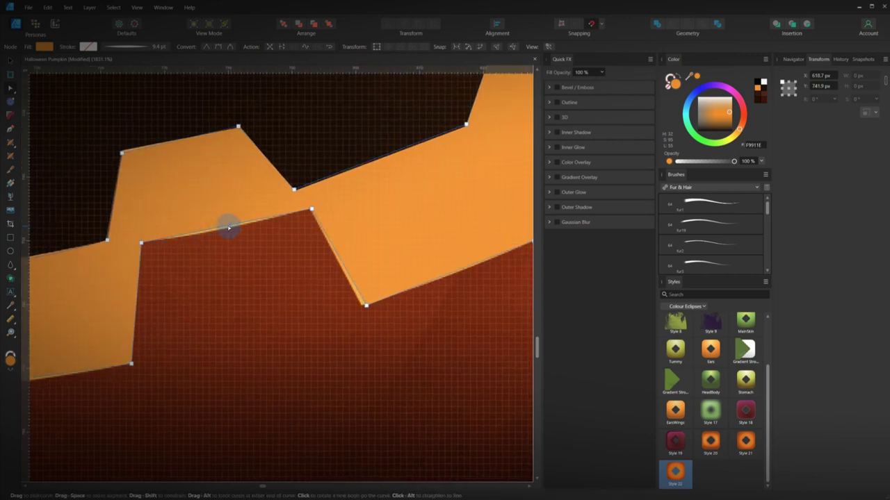
scroll(254, 227, "right", 5)
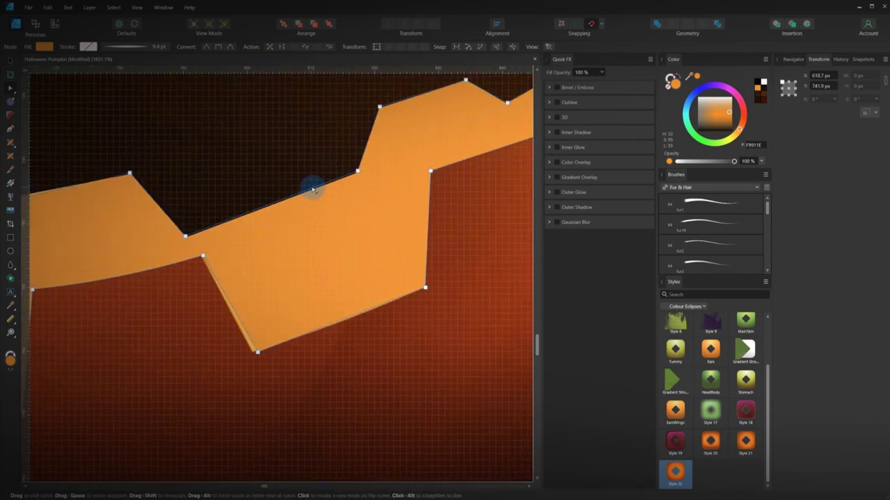
left_click_drag(294, 201, 298, 205)
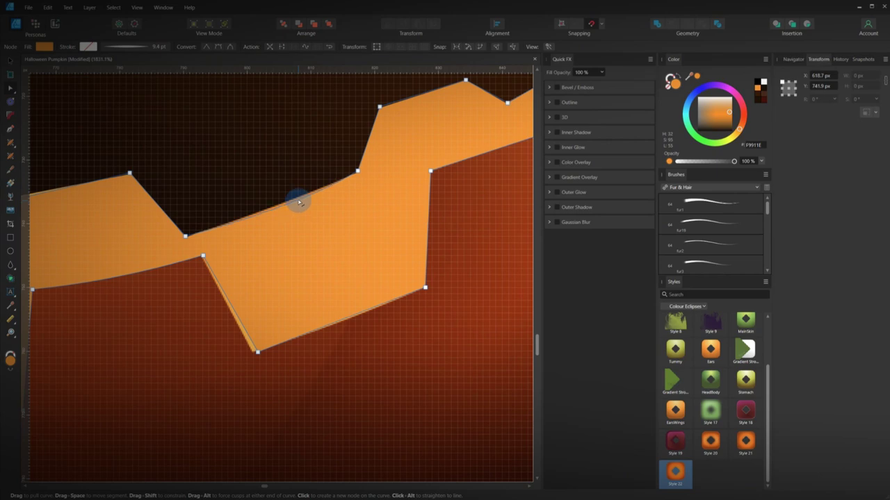
- Bend the lip's edges between the fourth and fifth teeth to follow the reference
left_click_drag(455, 231, 224, 298)
left_click_drag(281, 316, 263, 427)
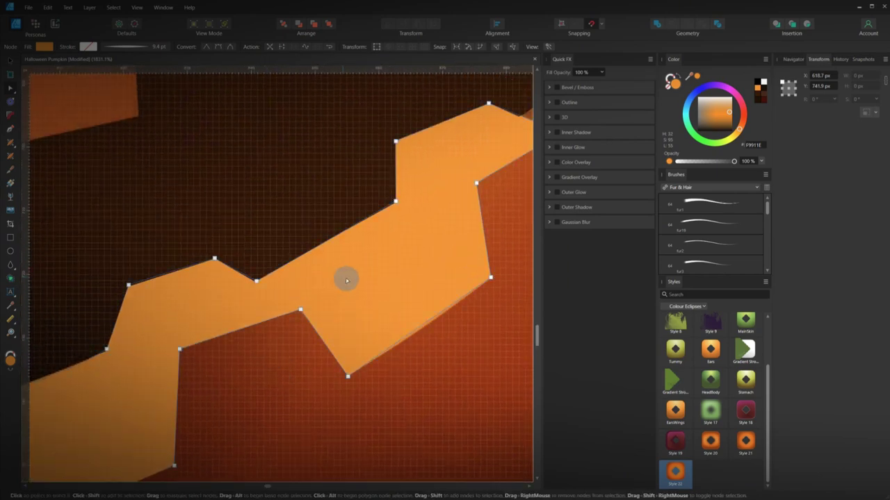
mouse_move(413, 280)
left_mouse_down()
mouse_move(225, 361)
mouse_move(413, 284)
left_mouse_up()
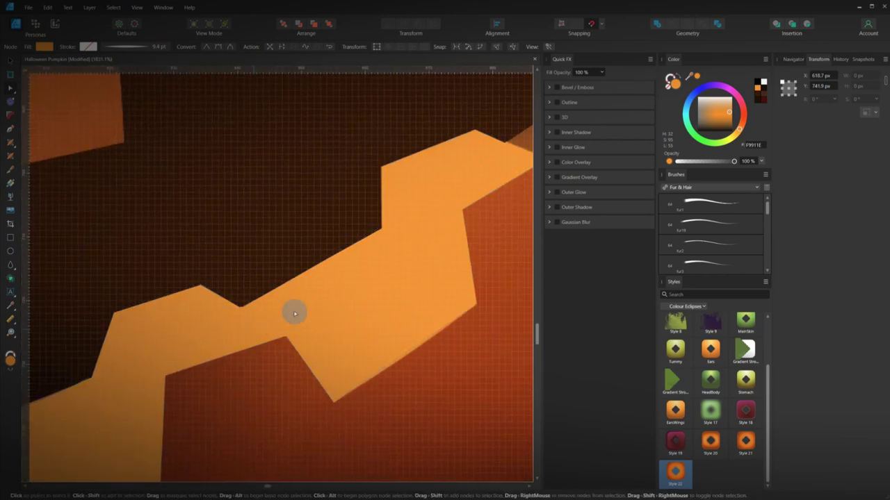
left_click_drag(294, 314, 358, 275)
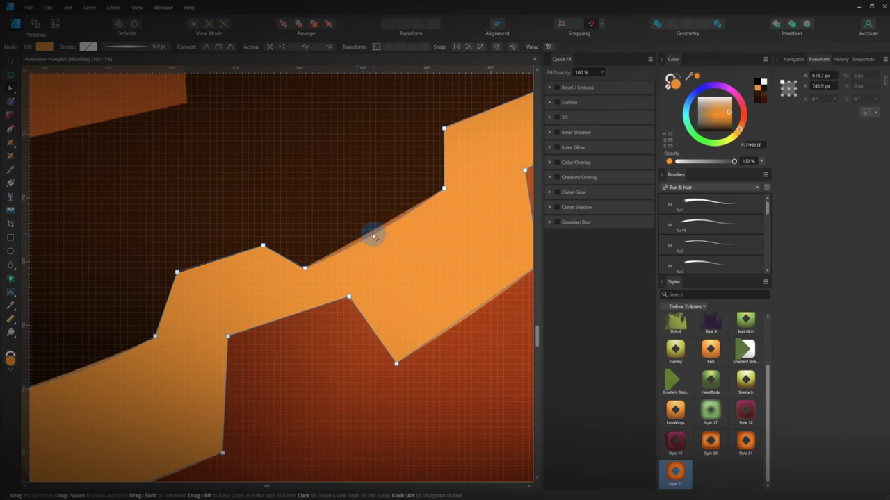
scroll(383, 312, "left", 3)
scroll(383, 312, "down", 1)
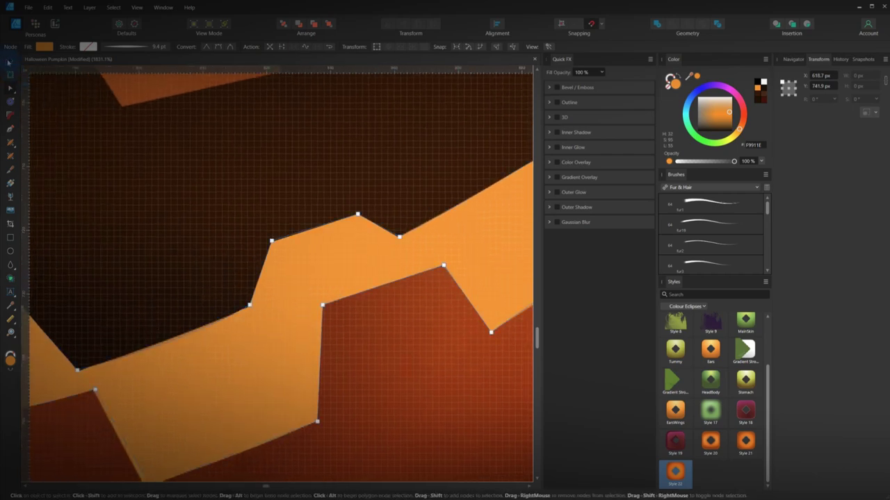
- Move the finished orange lip shape just below the reference lip, to about X 532.5 px, Y 705.8 px
left_click(10, 62)
scroll(328, 268, "down", 10)
left_click(330, 320)
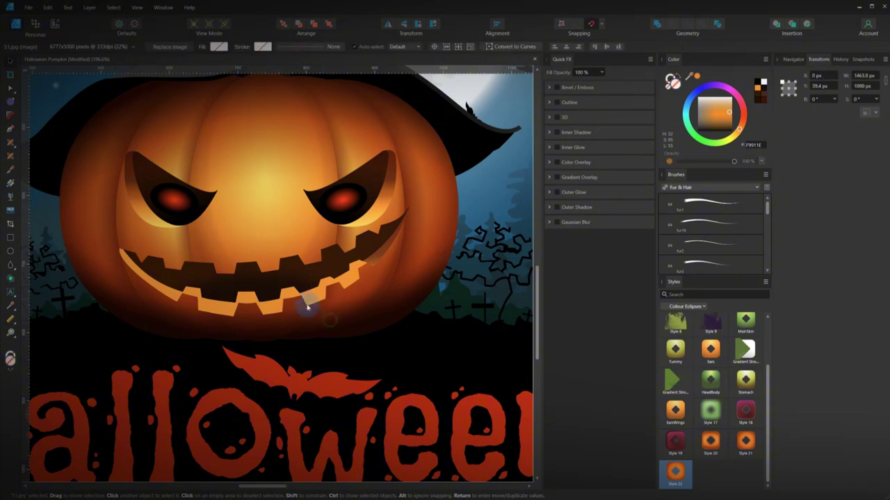
left_click_drag(301, 291, 318, 342)
key("ctrl+z")
mouse_move(317, 308)
left_mouse_down()
mouse_move(312, 276)
mouse_move(313, 313)
left_mouse_up()
scroll(298, 311, "up", 3)
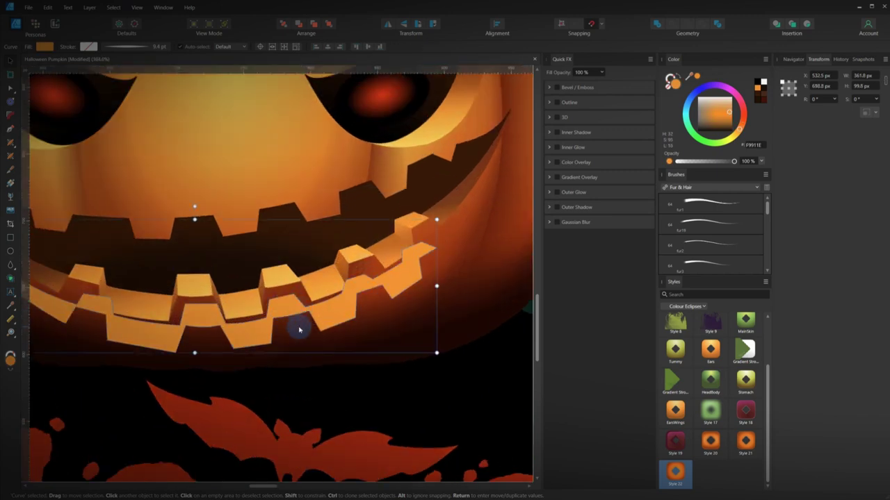
scroll(310, 333, "up", 3)
left_click_drag(345, 299, 357, 337)
scroll(349, 360, "down", 3)
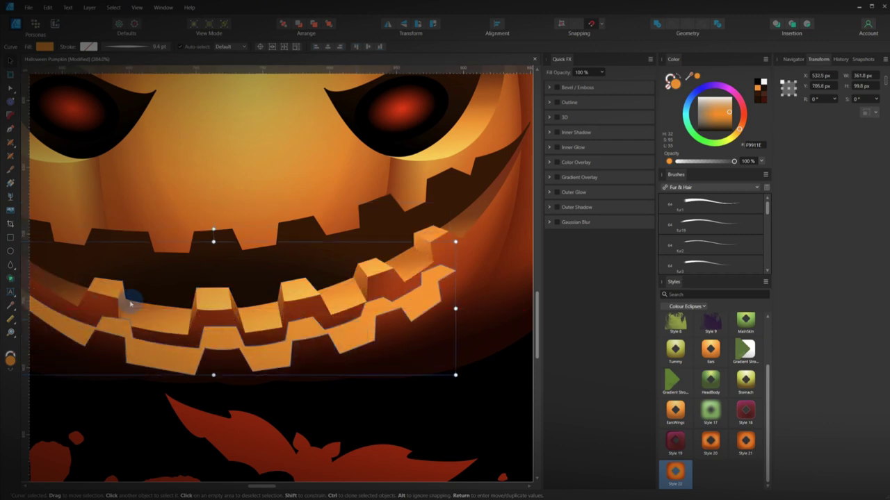
- Draw an orange rectangle about 34.3 × 28.4 px at the upper teeth and move it down into the dark mouth area
key("m")
mouse_move(234, 212)
left_mouse_down()
mouse_move(287, 252)
mouse_move(288, 243)
mouse_move(279, 249)
left_mouse_up()
left_click(14, 67)
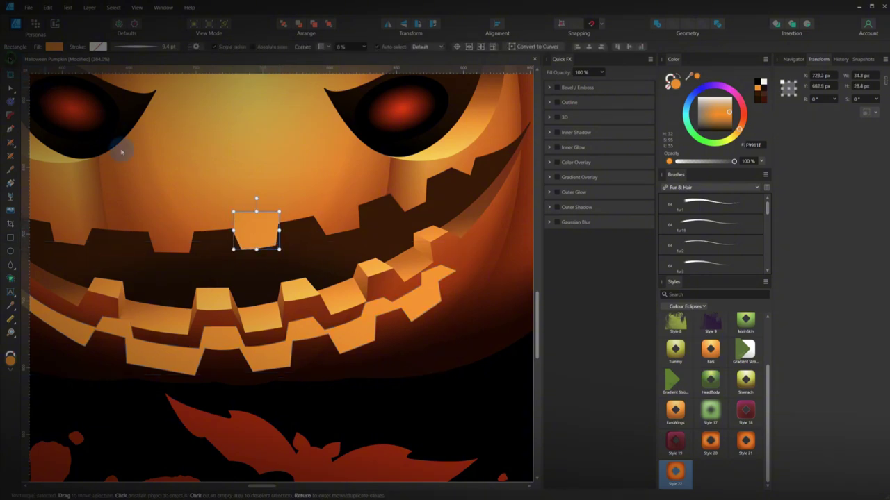
scroll(260, 279, "up", 1)
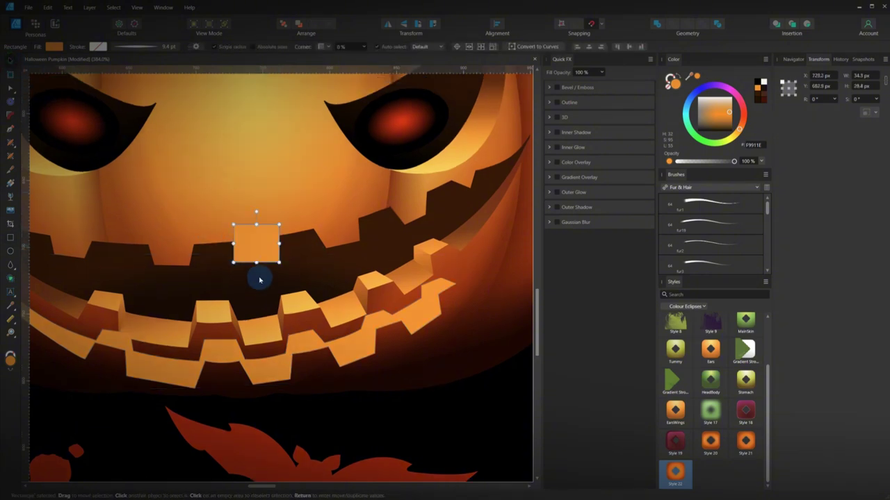
scroll(266, 274, "up", 2)
left_click_drag(247, 221, 301, 295)
- Apply a linear gradient across the rectangle and recolour its end stop to the yellow-orange FFB838 sampled from the reference lip
key("g")
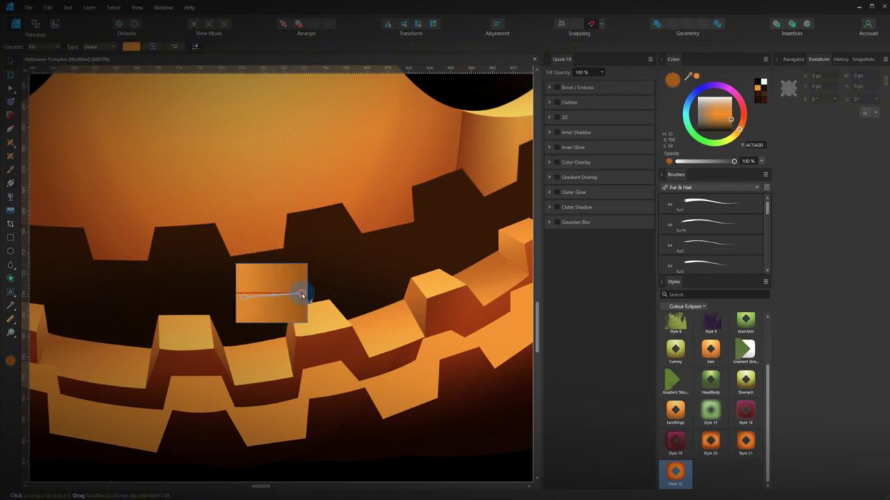
scroll(306, 320, "down", 2)
scroll(292, 299, "up", 1)
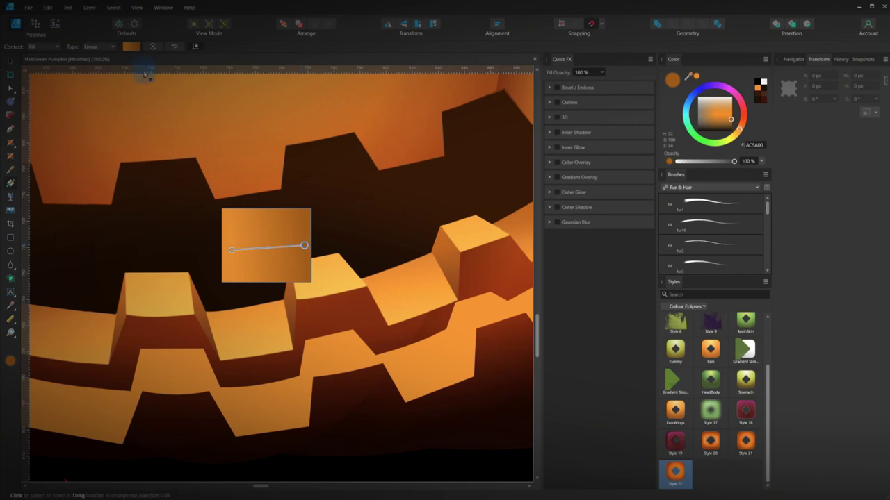
left_click(131, 46)
left_click(200, 85)
left_click(117, 125)
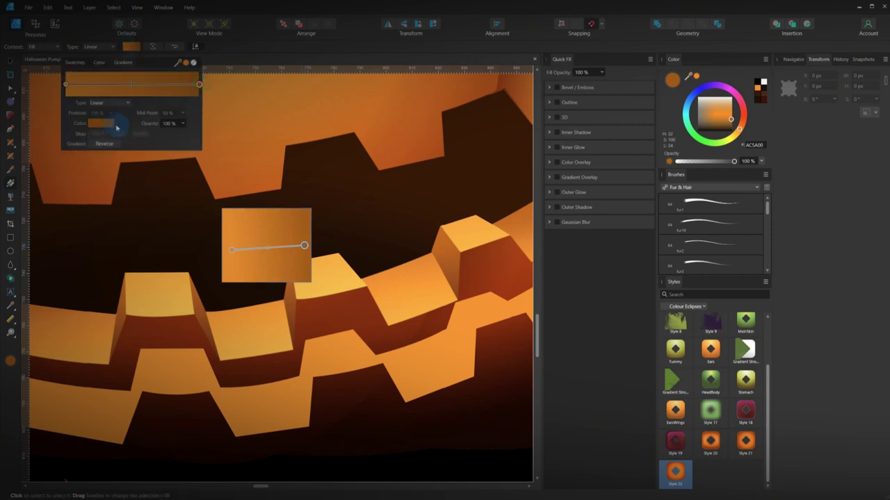
left_click_drag(141, 138, 335, 270)
left_click(149, 138)
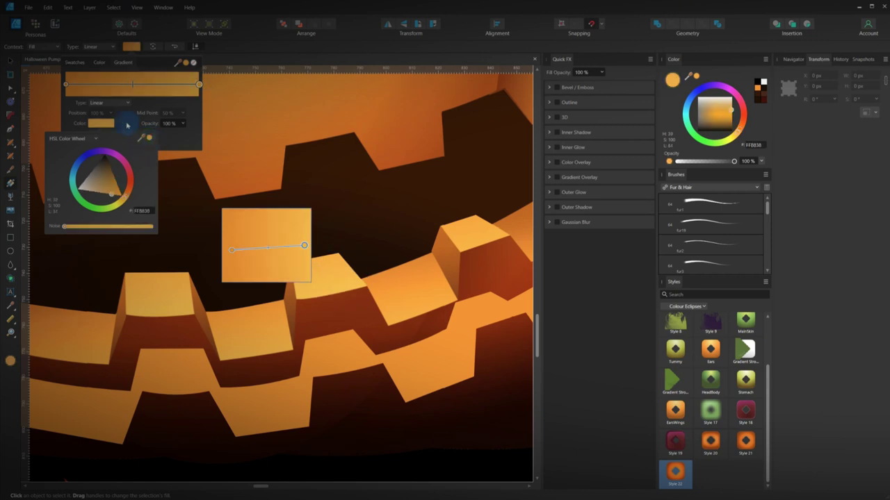
- Recolour the gradient's start stop with a yellow-orange sampled from the canvas and deselect the rectangle
left_click(65, 84)
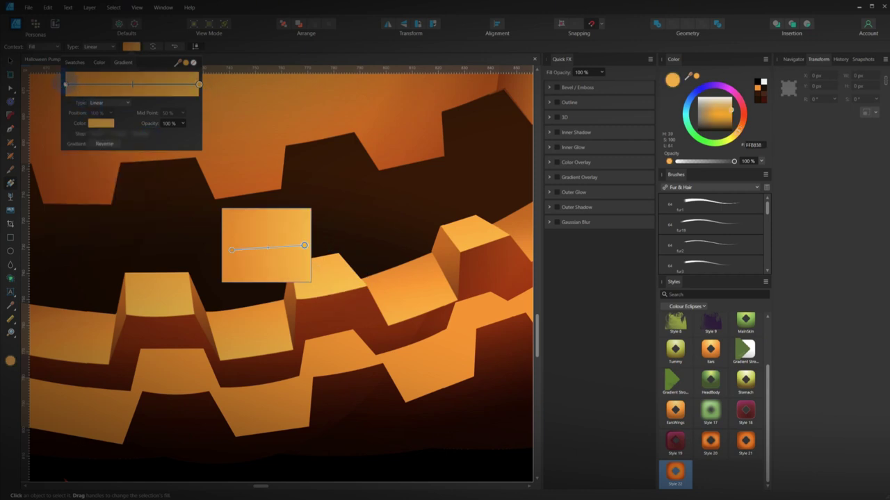
left_click(66, 84)
left_click(100, 123)
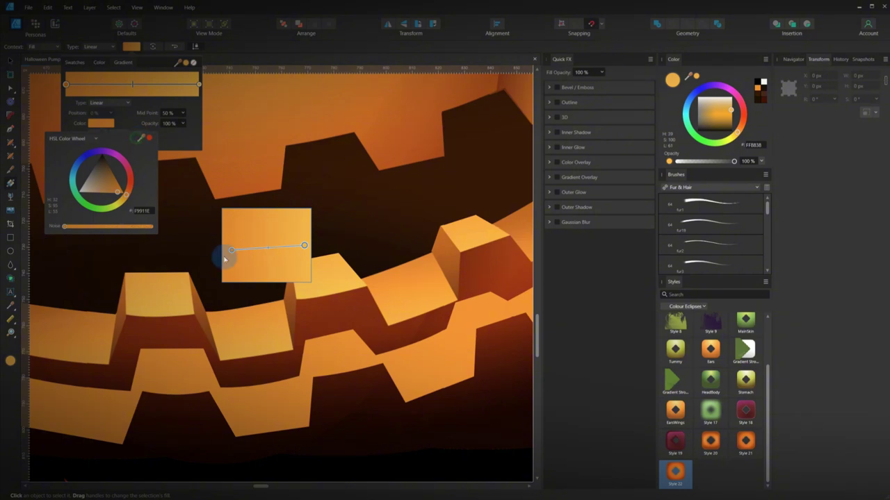
left_click_drag(142, 139, 278, 264)
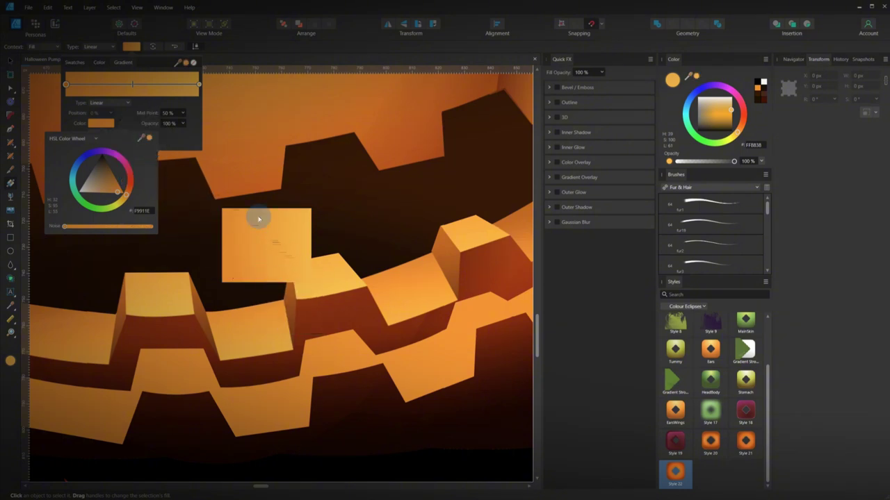
left_click(148, 139)
left_click(46, 91)
left_click(233, 173)
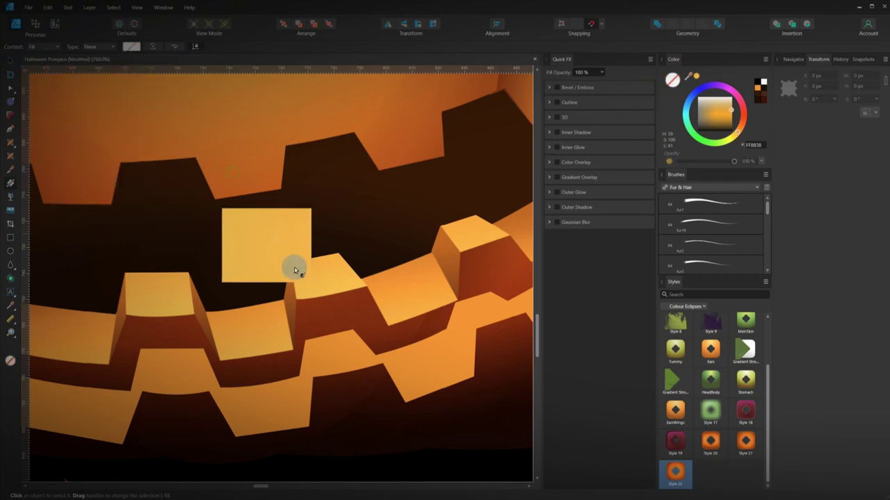
- Move the rectangle over the reference's third tooth, at about X 754.2 px, Y 737.8 px, and rotate it 17°
left_click(271, 258)
left_click_drag(286, 275, 328, 316)
left_click(11, 61)
left_click_drag(318, 265, 304, 267)
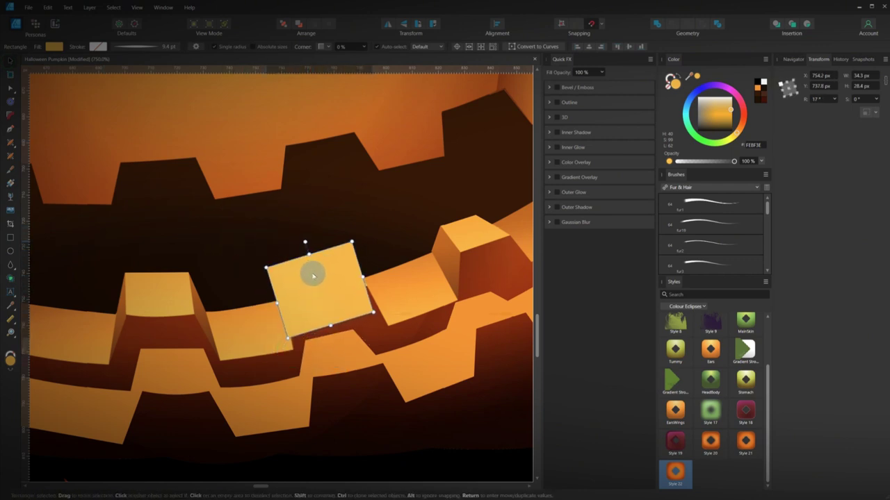
- Move the rectangle to about X 776.6 px, Y 721.8 px and shift the orange lip to about X 534.4 px, Y 701.9 px
left_click_drag(324, 298, 383, 232)
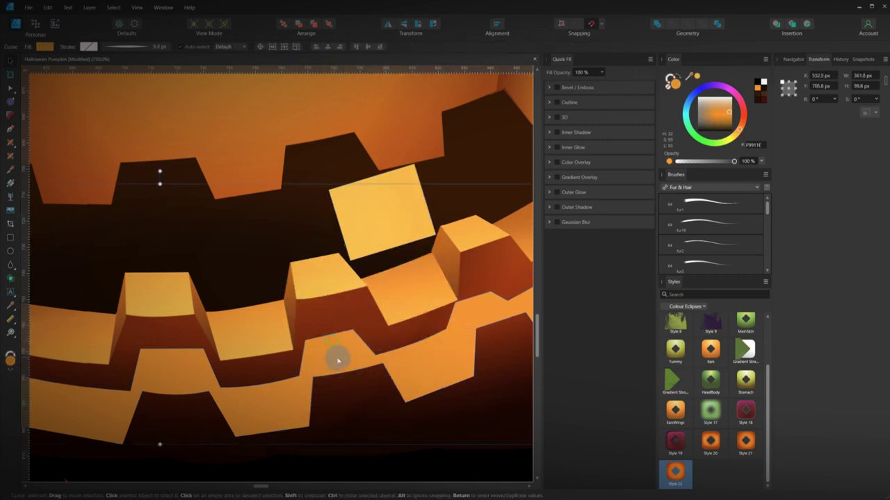
mouse_move(338, 358)
left_mouse_down()
mouse_move(343, 328)
mouse_move(324, 279)
mouse_move(341, 350)
left_mouse_up()
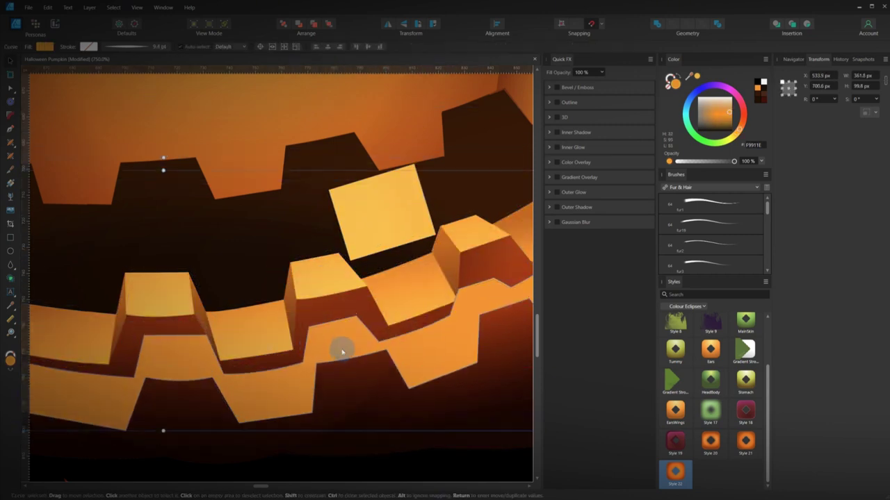
left_click_drag(366, 222, 361, 259)
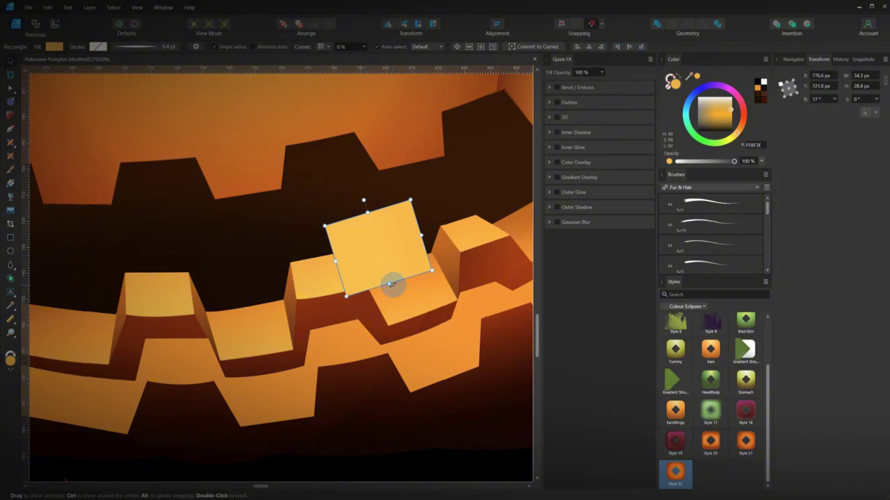
- Cut the rectangle, paste it inside the orange lip and place it over the third tooth, at about X 767.2 px, Y 756.6 px
key("Delete")
left_click(365, 349)
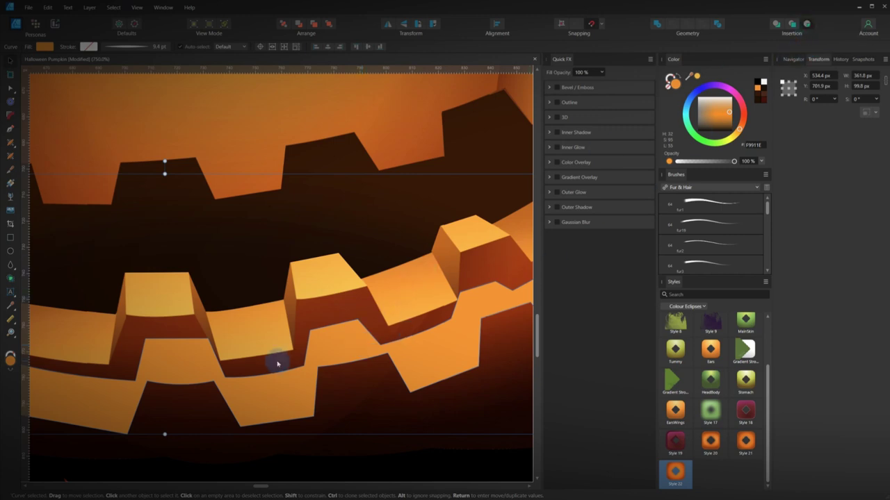
key("ctrl+v")
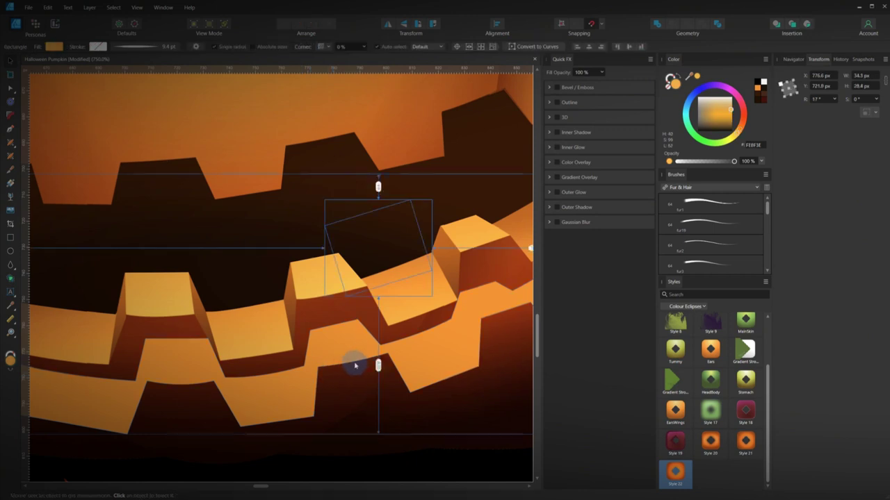
left_click_drag(371, 269, 346, 360)
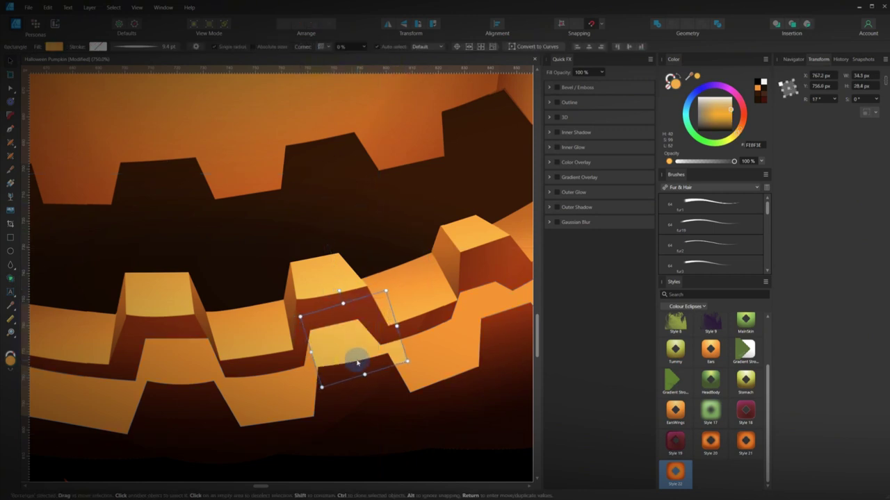
- Convert the yellow rectangle to curves, fit its four corners to the orange lip's third tooth and bend its lower edge along the lip
scroll(351, 354, "up", 2)
right_click(353, 351)
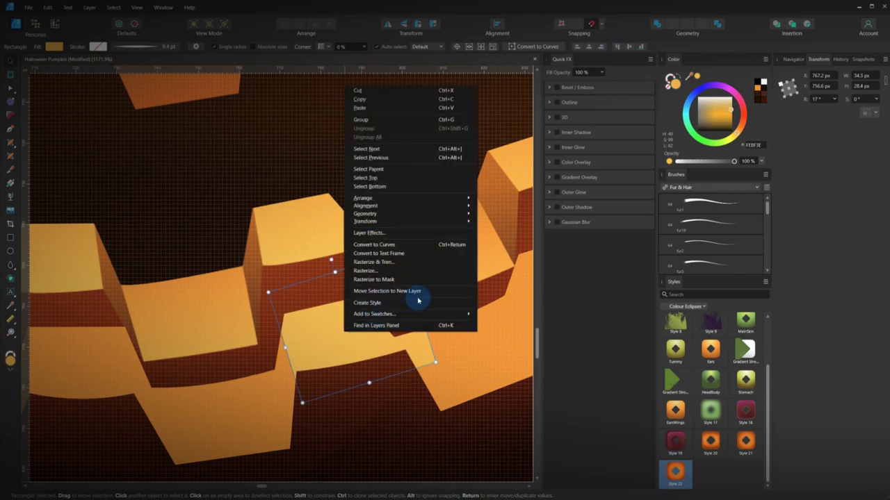
left_click(378, 245)
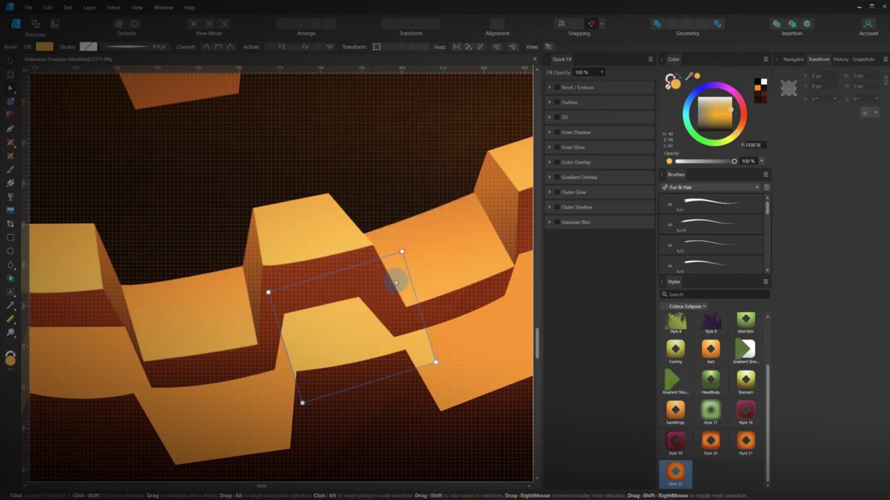
left_click_drag(402, 253, 368, 294)
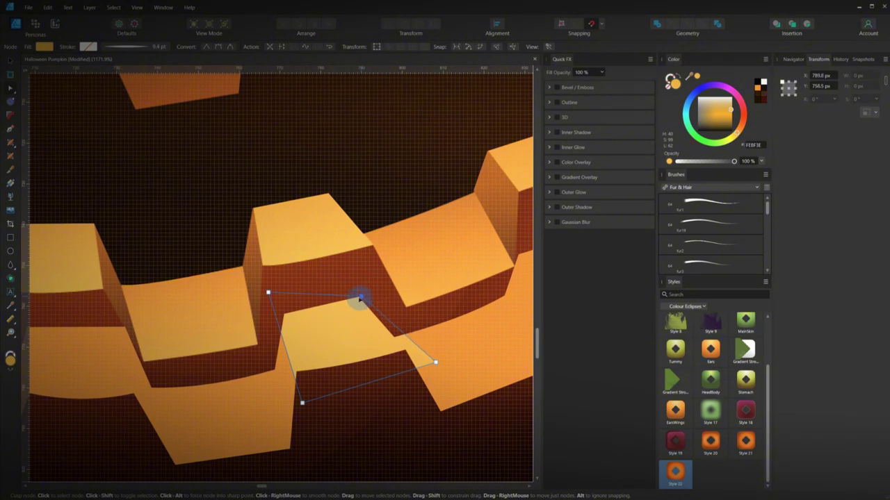
left_click_drag(269, 293, 280, 313)
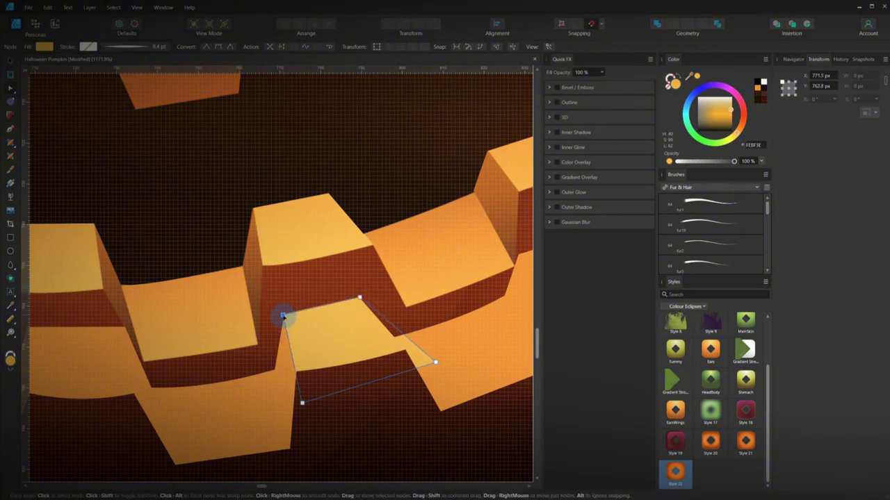
left_click_drag(302, 403, 297, 373)
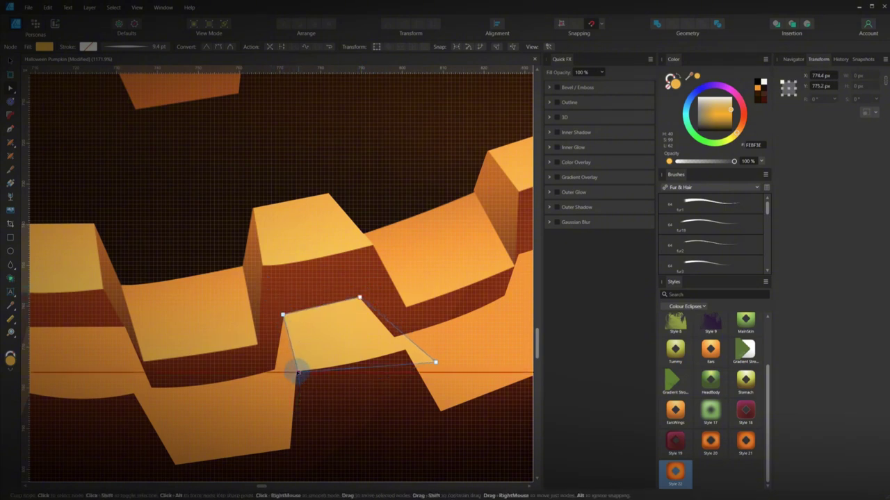
left_click(436, 362)
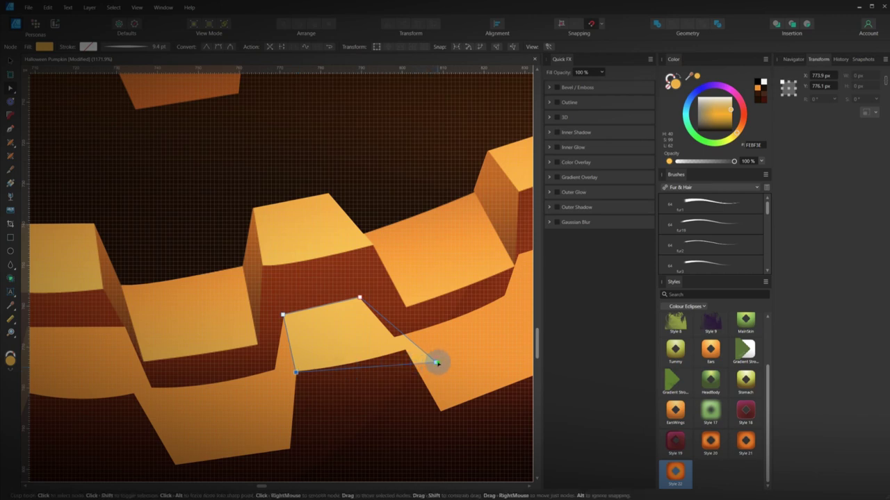
left_click_drag(437, 362, 405, 353)
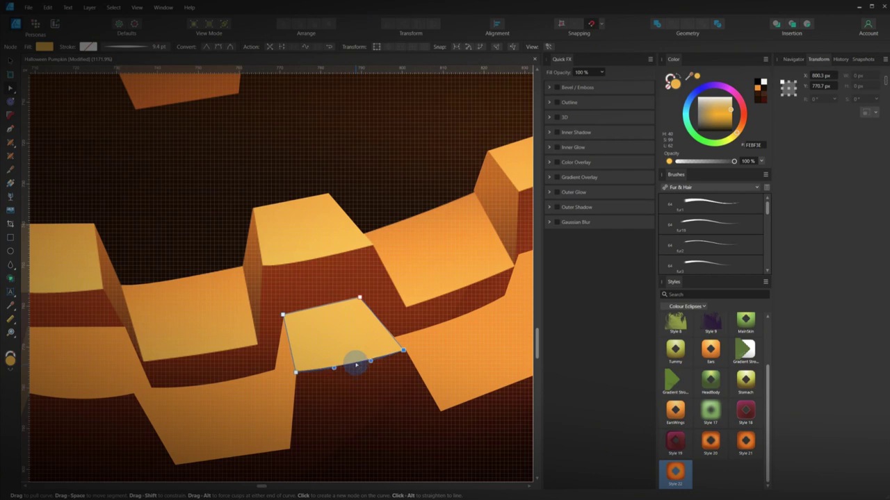
- Recolour the end stop of the tooth facet's gradient fill to the orange FFA400
left_click(44, 46)
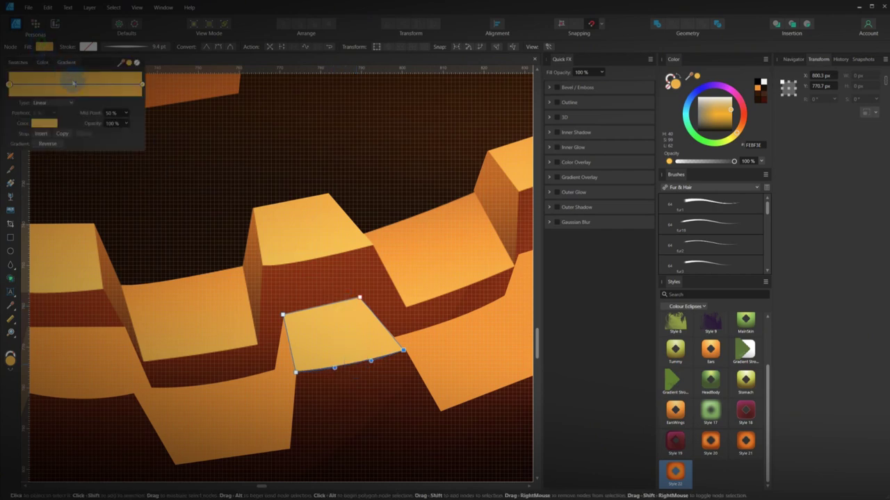
left_click(143, 85)
left_click(44, 123)
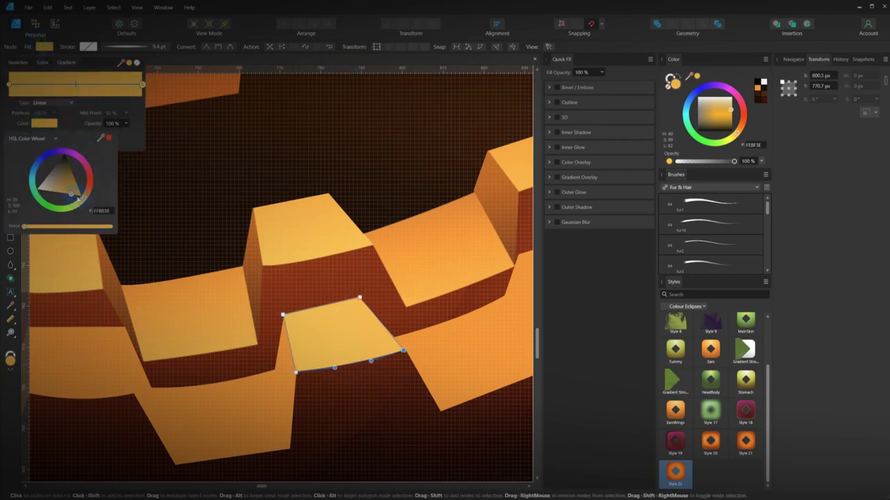
left_click_drag(42, 179, 174, 261)
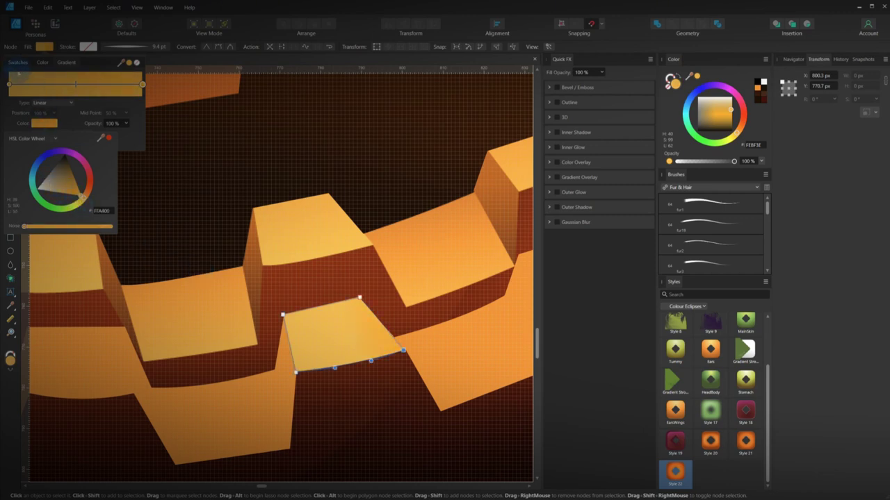
- Duplicate the yellow tooth facet and place the copy slightly down and to its left, at about X 755.4 px, Y 766.2 px
scroll(276, 270, "down", 3)
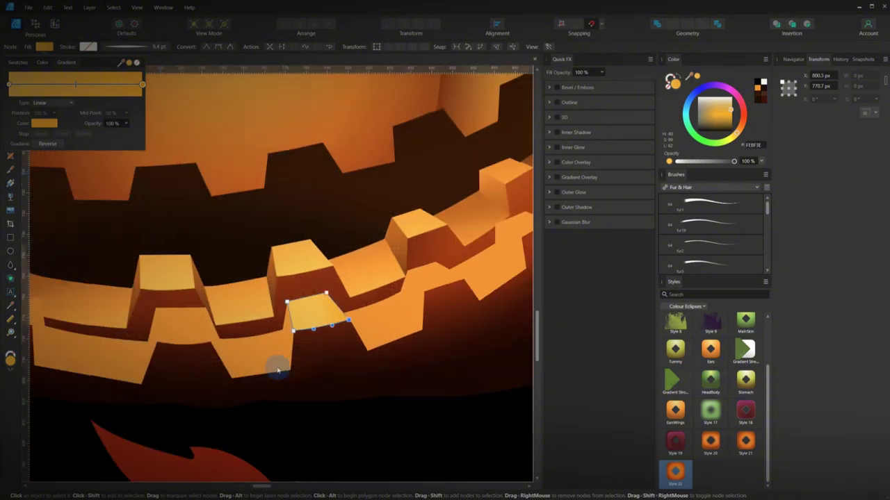
left_click_drag(268, 357, 352, 331)
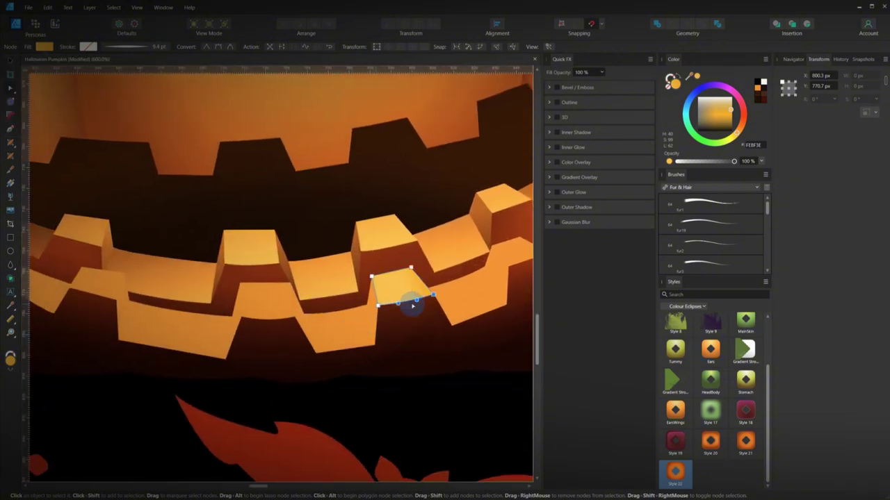
left_click(8, 64)
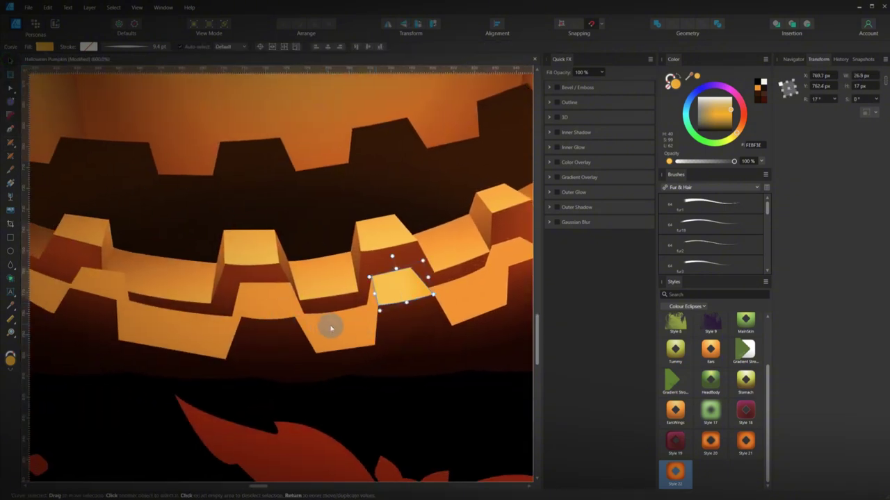
left_click(390, 291)
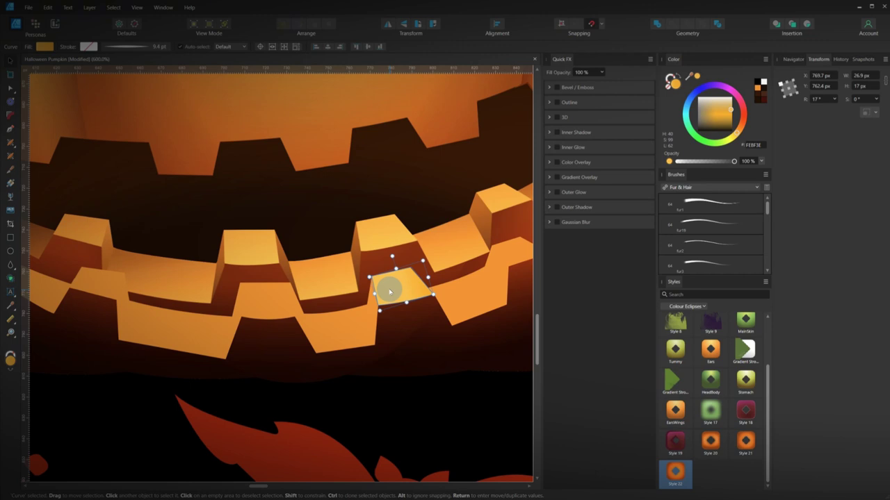
left_click_drag(384, 297, 363, 300)
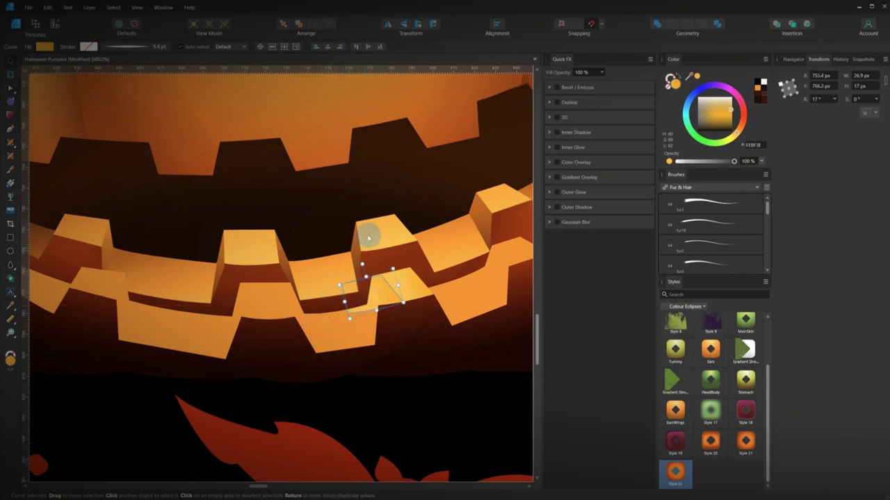
- Move three of the copy's corner nodes onto the tooth's left side, to about 773.1, 794.6 px, 768.7, 774.9 px and 769.6, 763 px
scroll(378, 341, "up", 2)
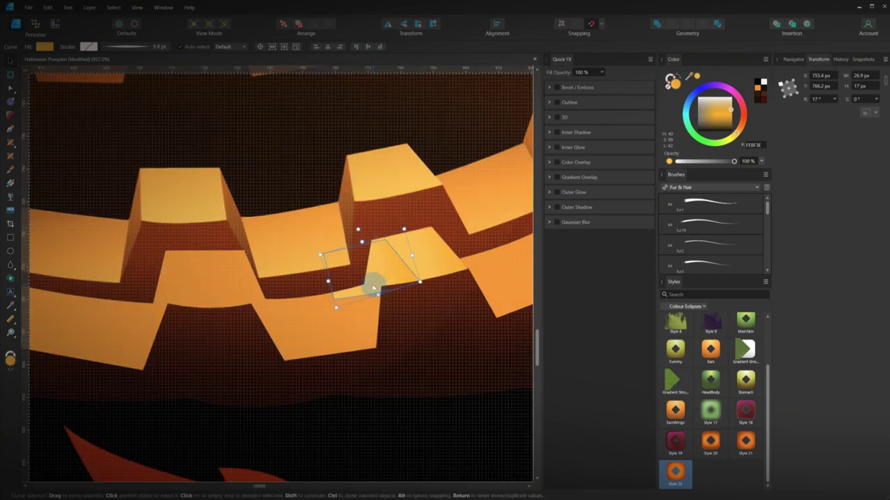
left_click(10, 89)
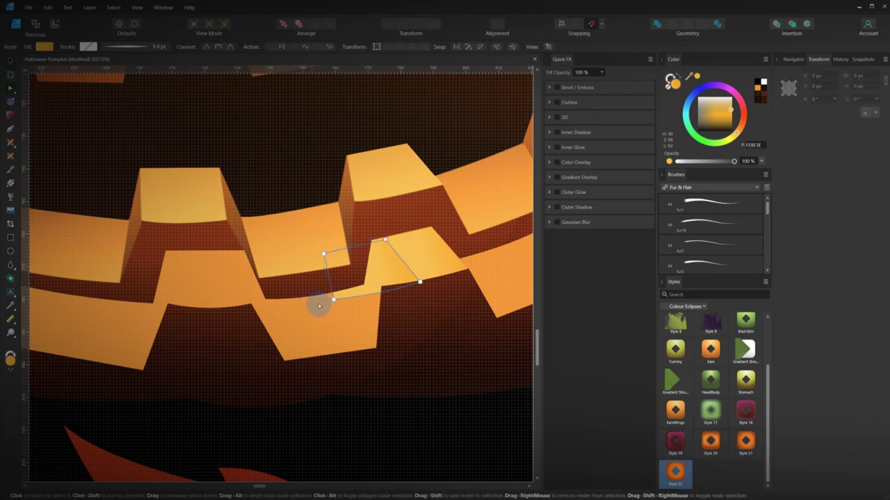
left_click(334, 301)
left_click_drag(334, 301, 378, 346)
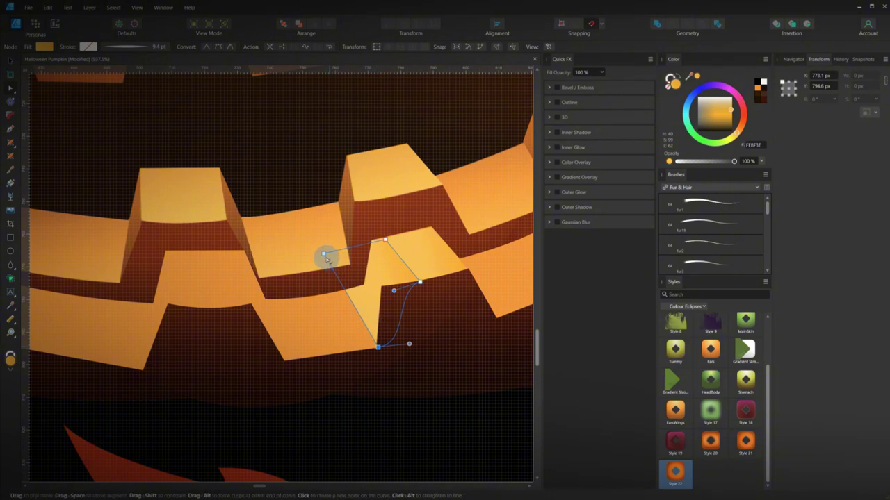
left_click_drag(325, 254, 367, 291)
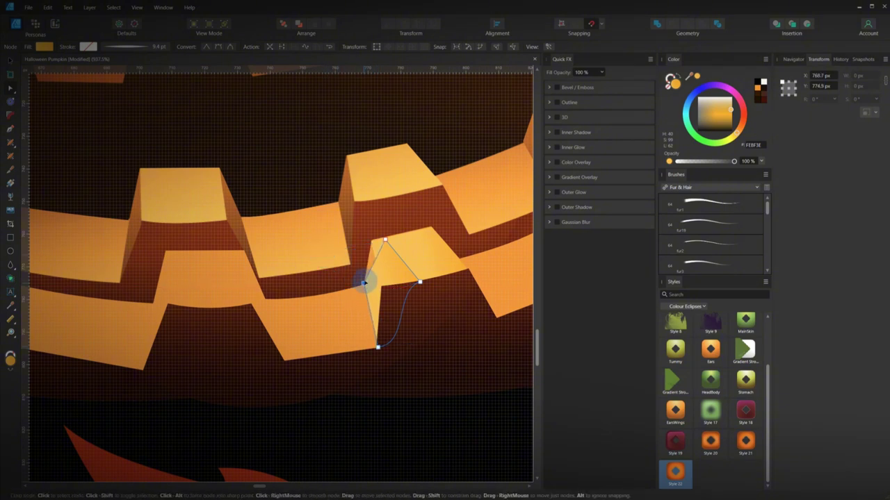
left_click_drag(386, 240, 370, 243)
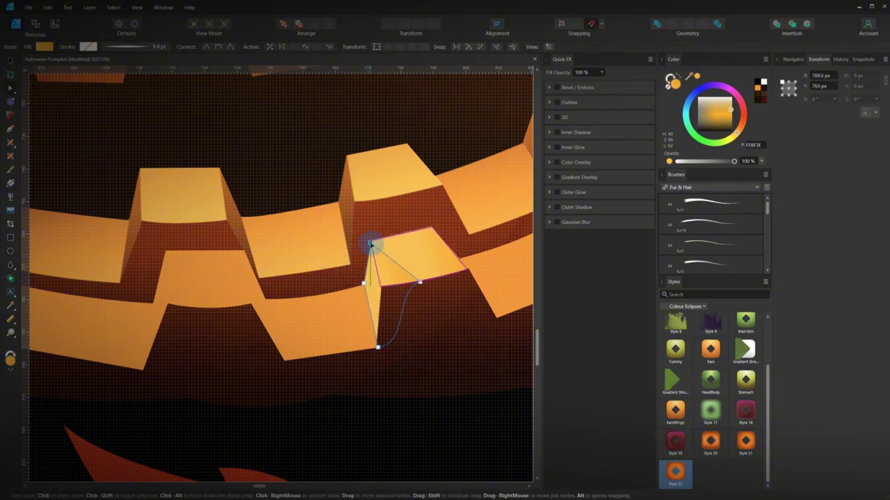
- Convert the copy's two curved nodes to sharp and snap the remaining corner to the top facet's lower-left corner, at about X 774.2 px, Y 776.1 px
left_click(420, 282)
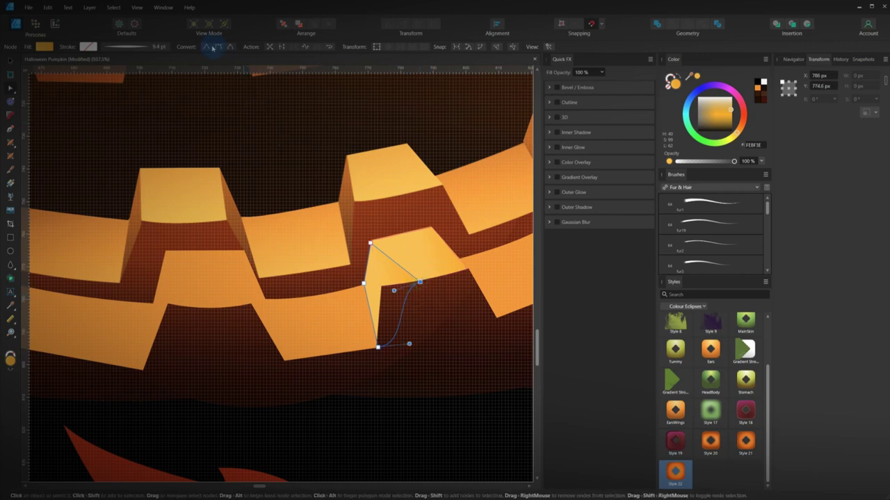
left_click(378, 346)
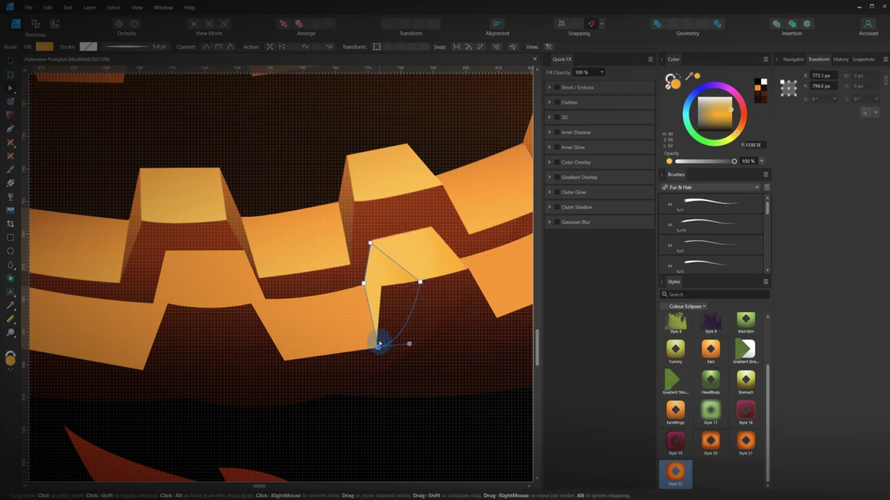
left_click(206, 46)
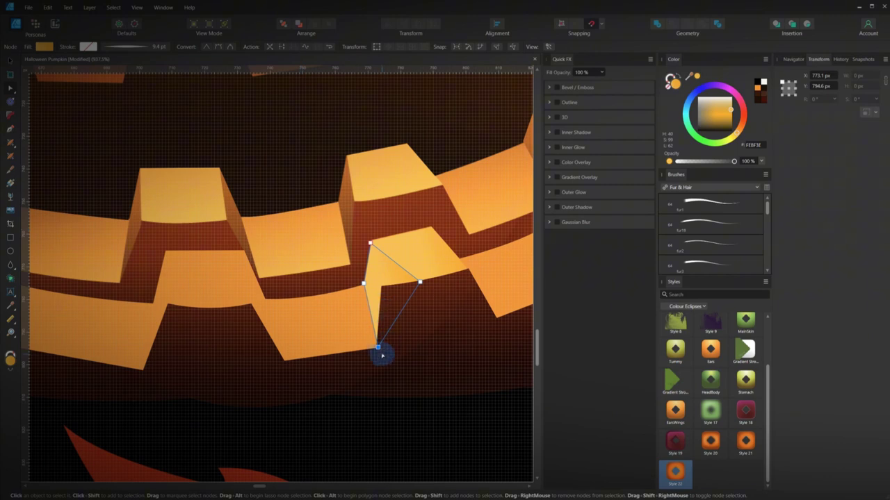
left_click_drag(420, 282, 381, 287)
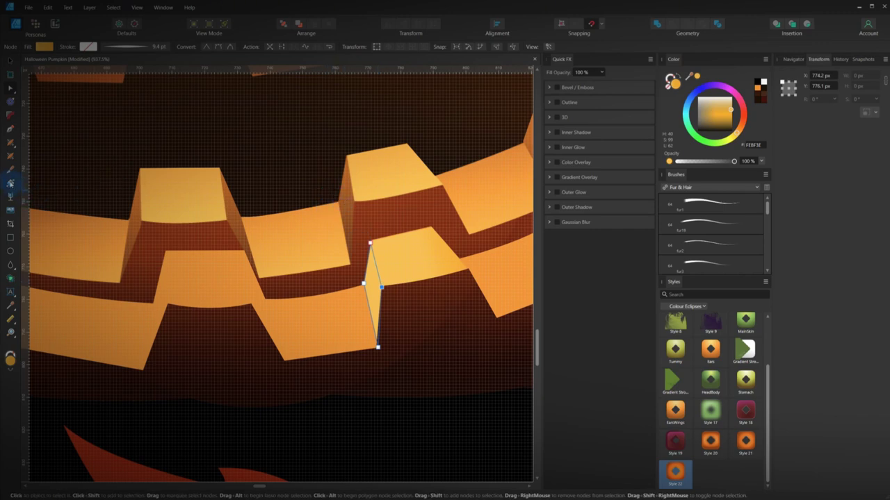
- Run a linear gradient down the narrow side facet and recolour its start stop with the dark orange B1540D sampled from the canvas
left_click(10, 184)
left_click_drag(371, 276, 378, 308)
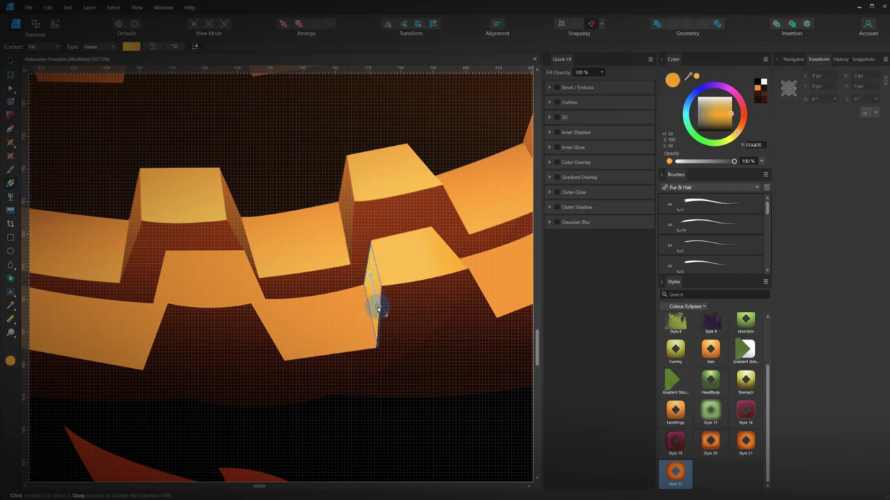
left_click(371, 275)
left_click(131, 47)
left_click(107, 142)
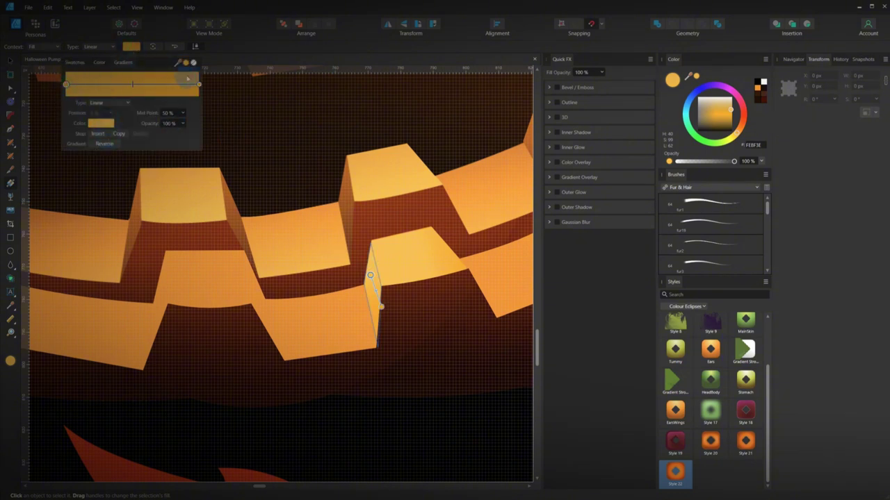
left_click_drag(178, 62, 253, 116)
left_click(186, 63)
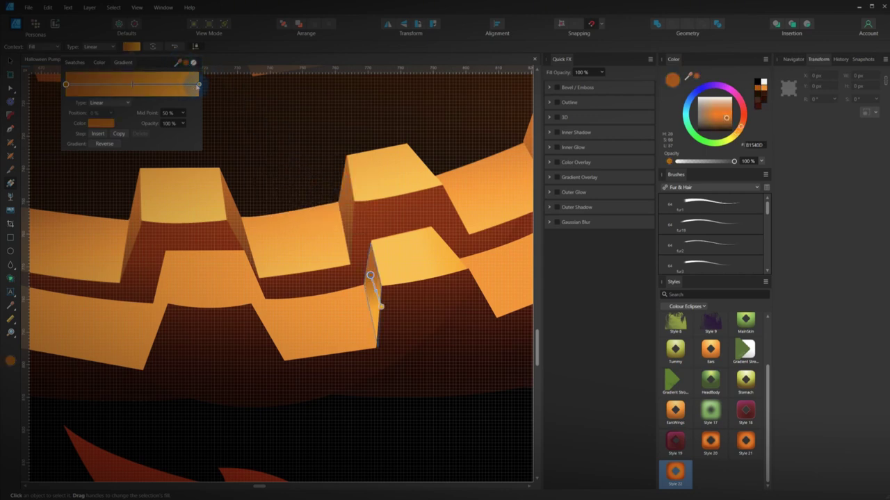
- Recolour the side facet gradient's end stop with the brown 8A3C0C sampled from the shaded side of the reference tooth
left_click(199, 84)
left_click_drag(179, 62, 346, 227)
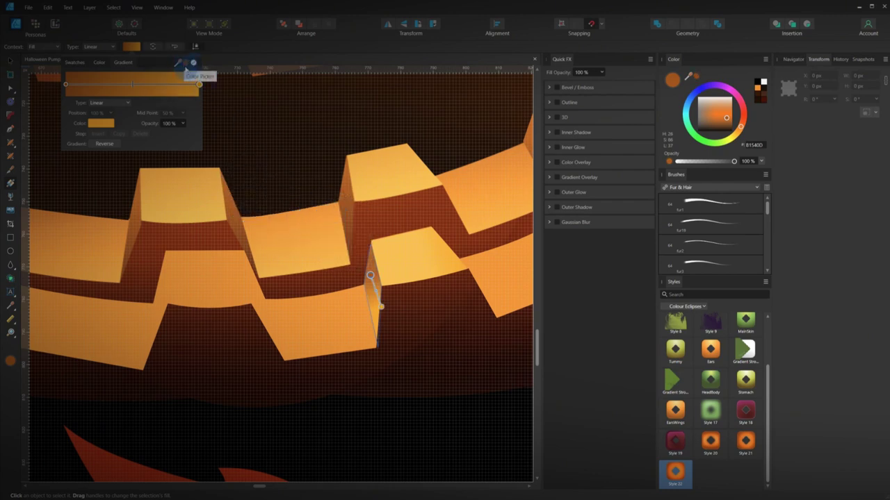
left_click(184, 66)
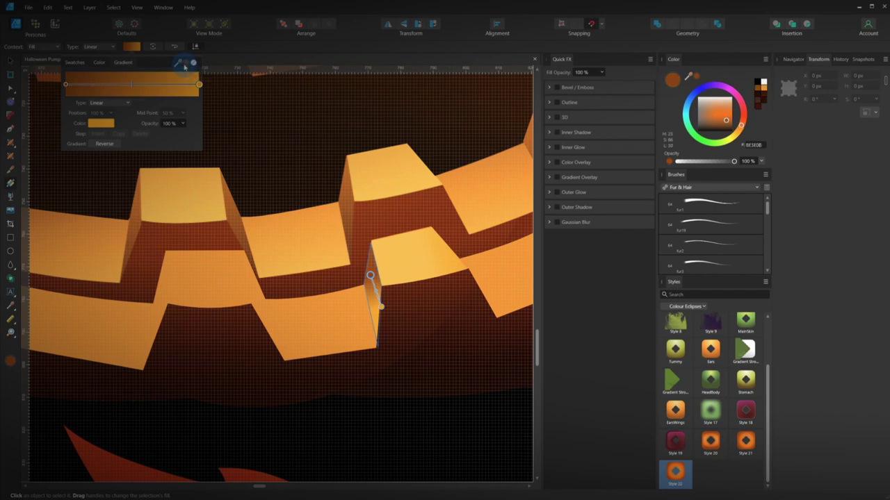
key("ctrl+z")
left_click(186, 64)
left_click(102, 126)
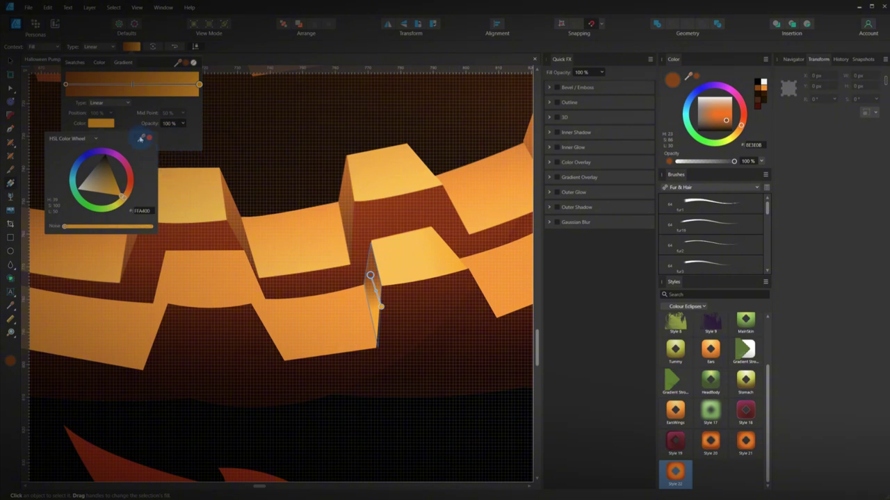
left_click_drag(140, 138, 347, 232)
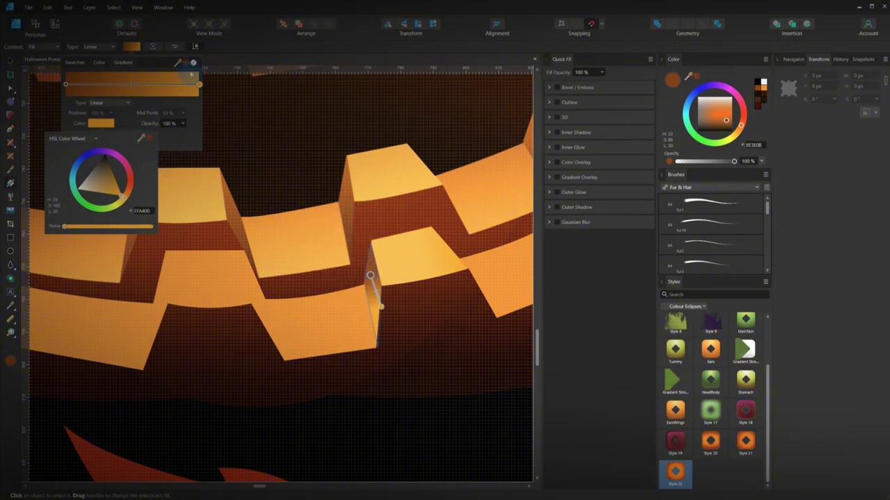
left_click(148, 141)
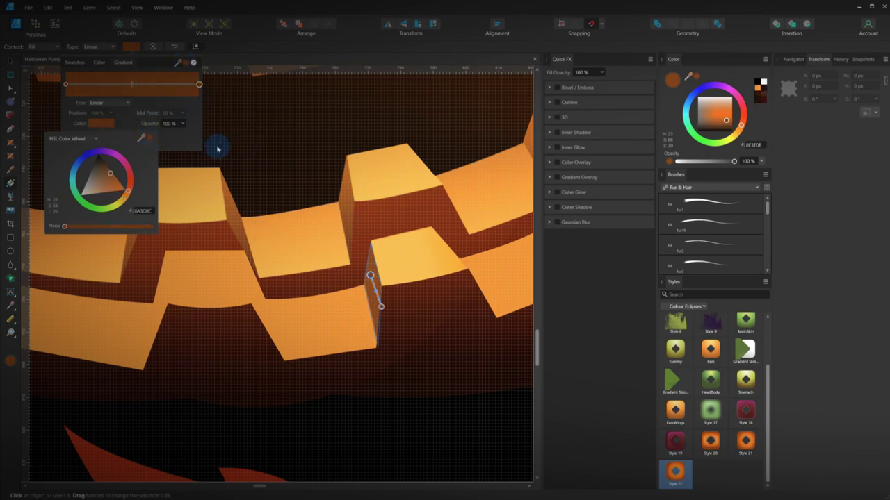
- Recolour the side facet gradient's start stop with B7570C sampled from the reference tooth's shaded side and adjust the gradient's end point
left_click(372, 277)
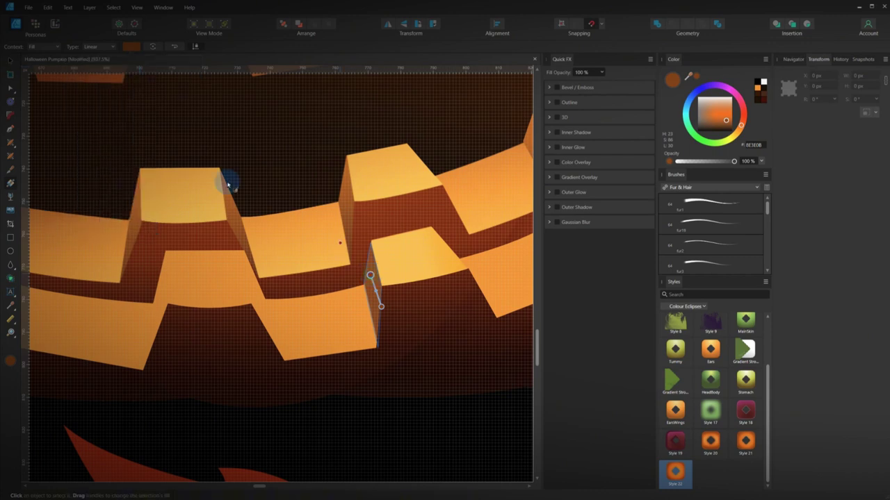
left_click(132, 47)
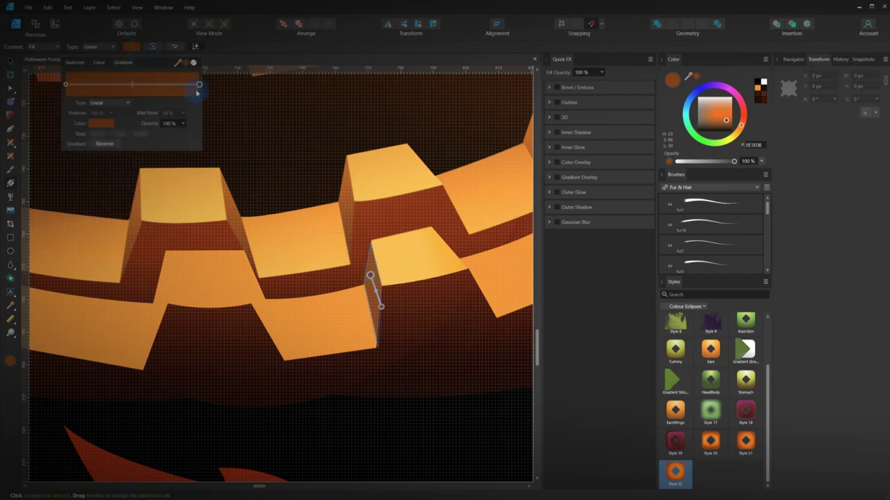
left_click(100, 123)
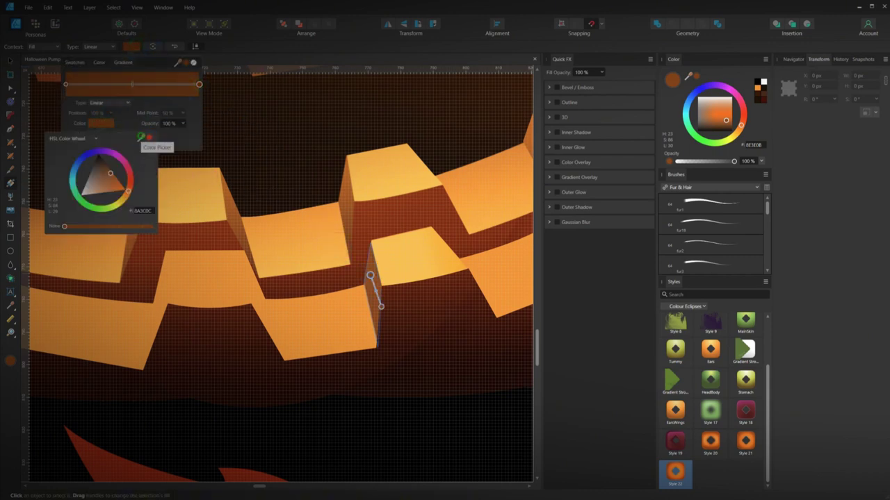
left_click_drag(141, 137, 346, 182)
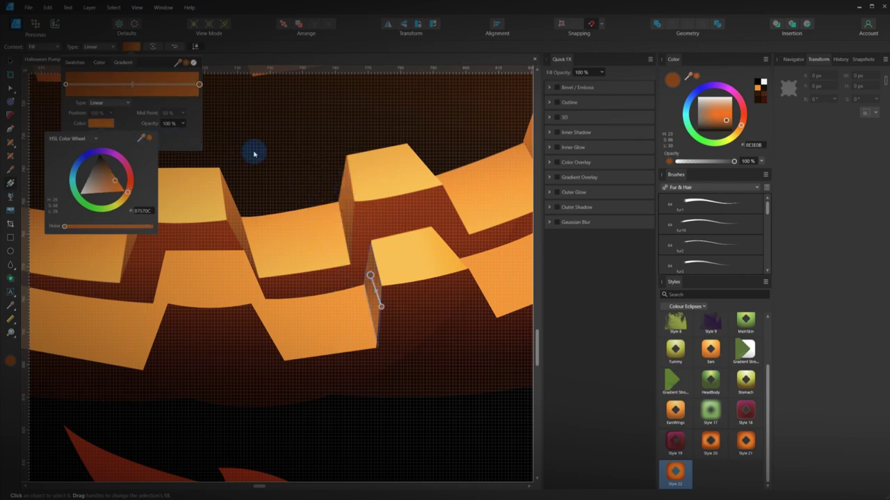
left_click(128, 152)
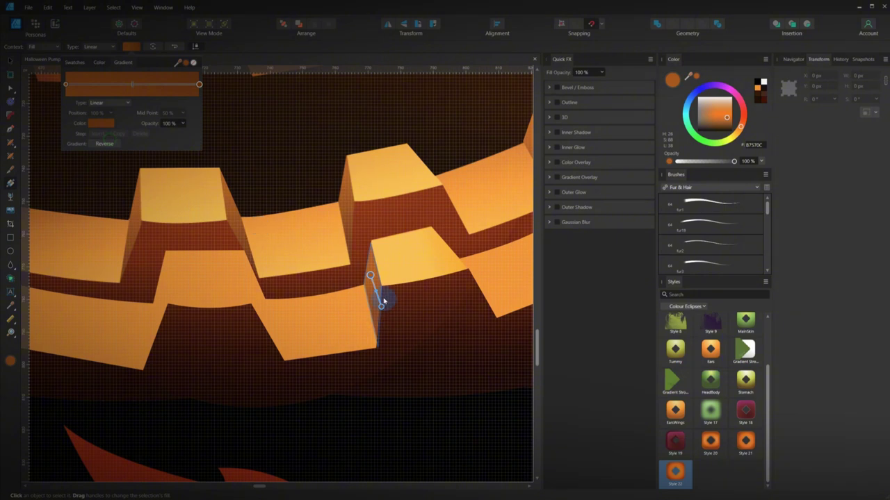
left_click_drag(381, 307, 374, 298)
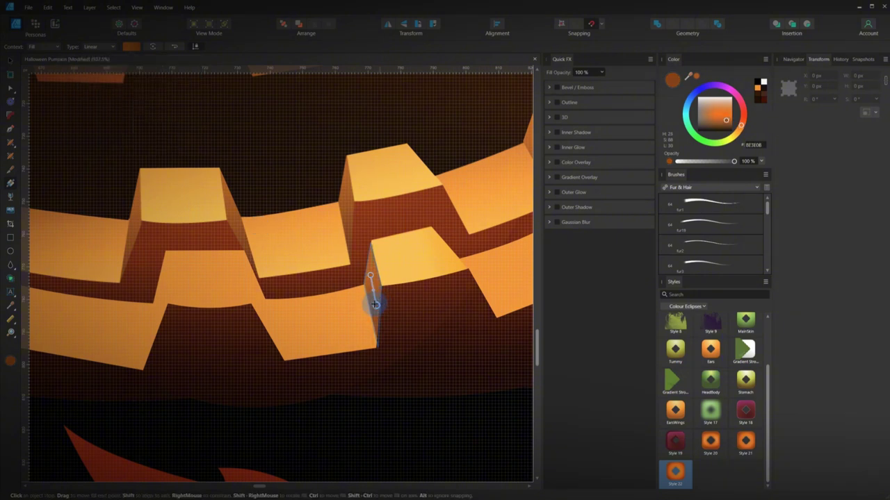
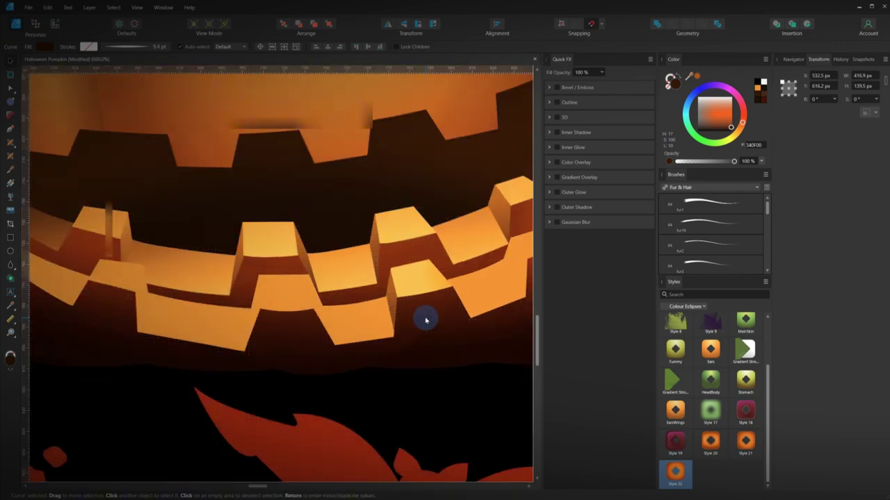
- Duplicate the narrow side facet onto the lower lip section just left of it, at about X 736.2 px, Y 771.8 px
scroll(426, 322, "down", 1)
scroll(402, 329, "up", 2)
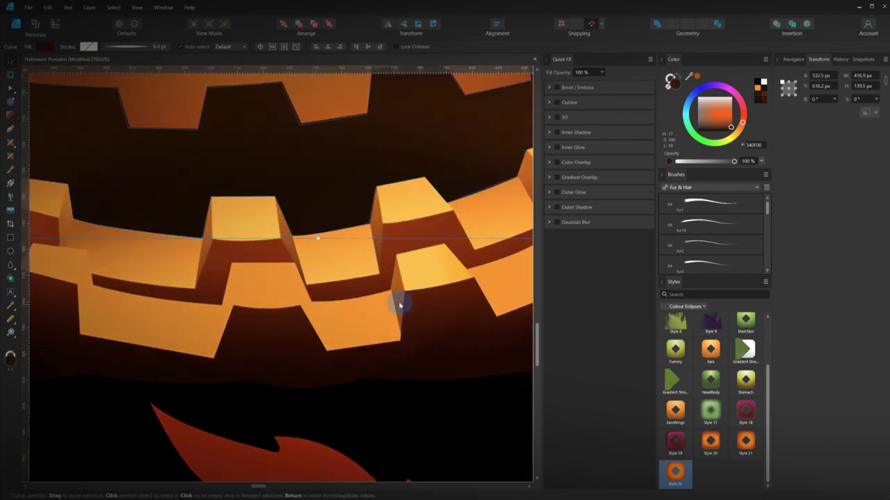
left_click(400, 304)
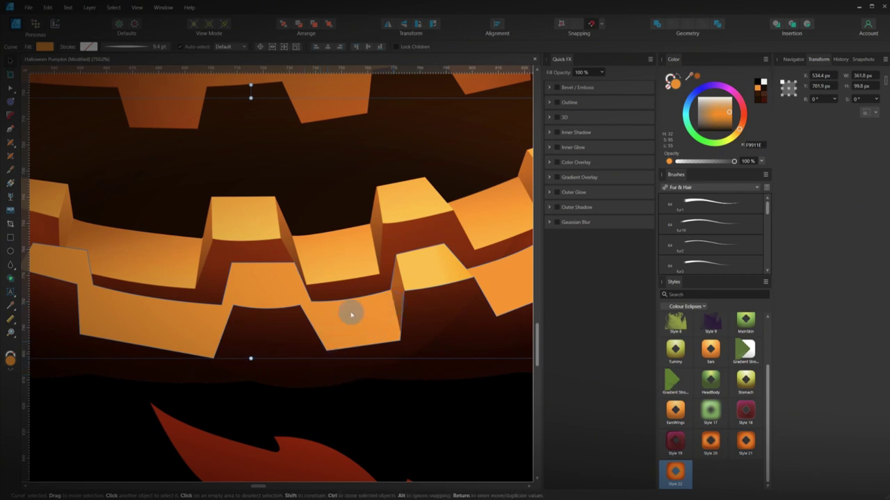
left_click(397, 306)
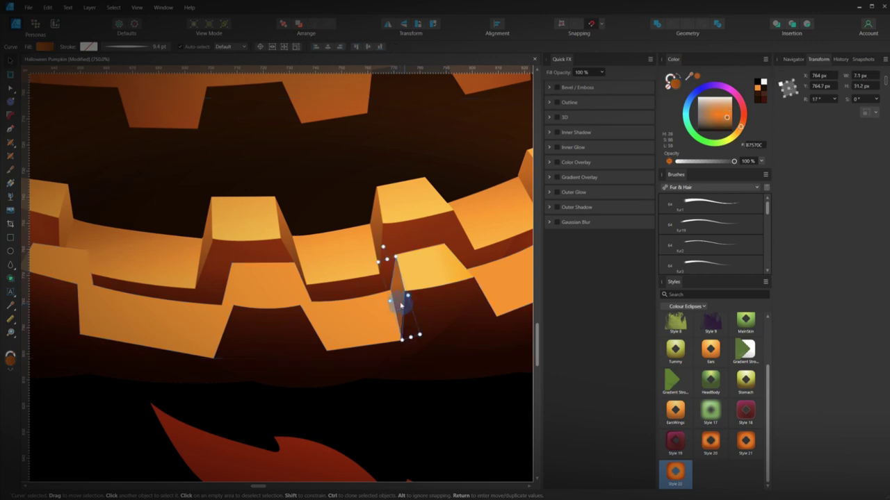
left_click_drag(401, 306, 322, 314)
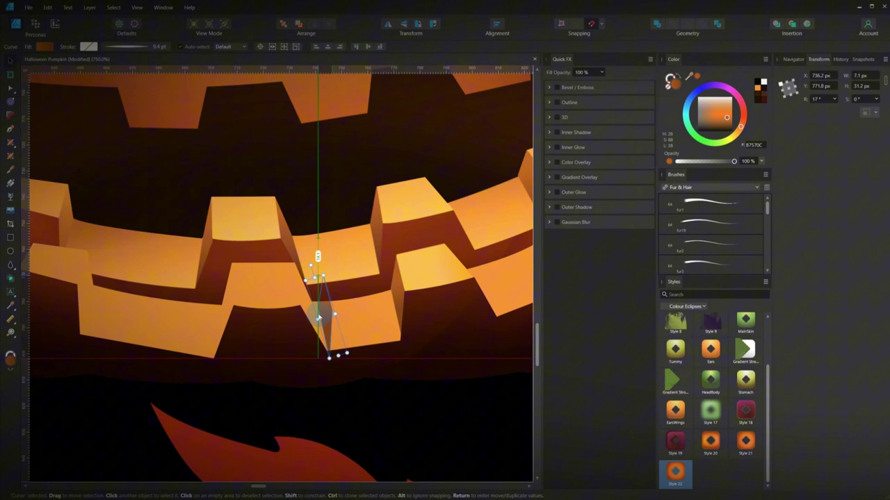
- Stretch the copy over the lip section, with corners near 768.7, 775.1 px, 774.2, 794.6 px, 738.9, 778.6 px and 744.2, 799.2 px
left_click(12, 91)
left_click_drag(324, 276, 391, 294)
left_click(332, 310)
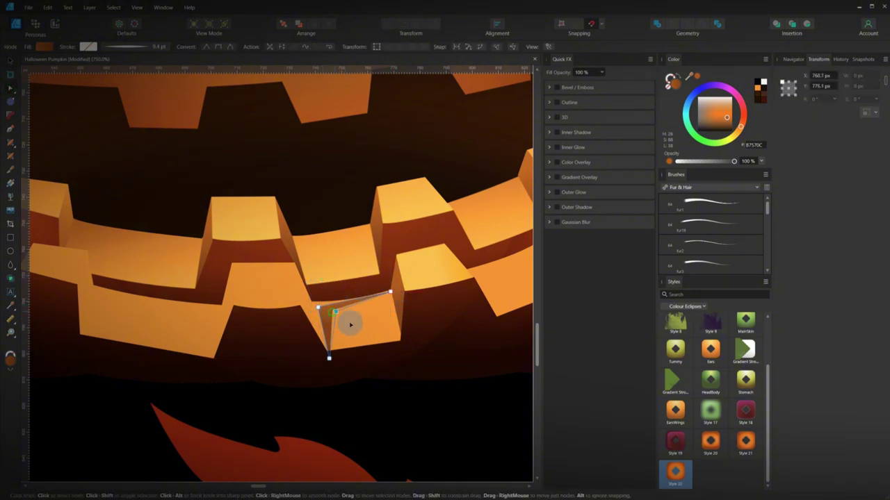
left_click_drag(335, 312, 404, 340)
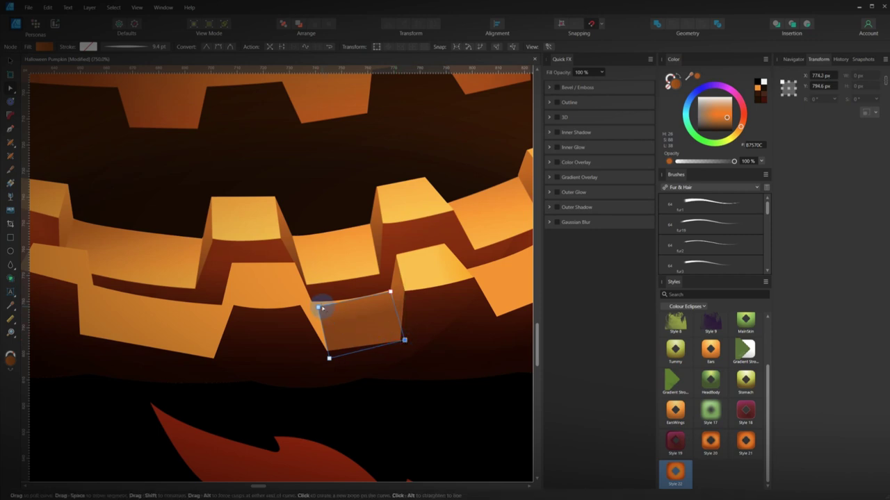
left_click(318, 308)
left_click_drag(316, 305, 312, 298)
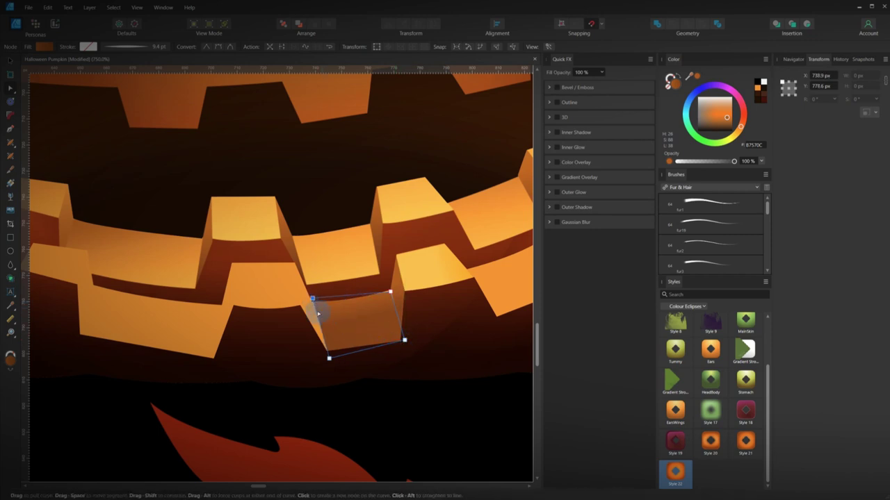
left_click_drag(328, 358, 327, 353)
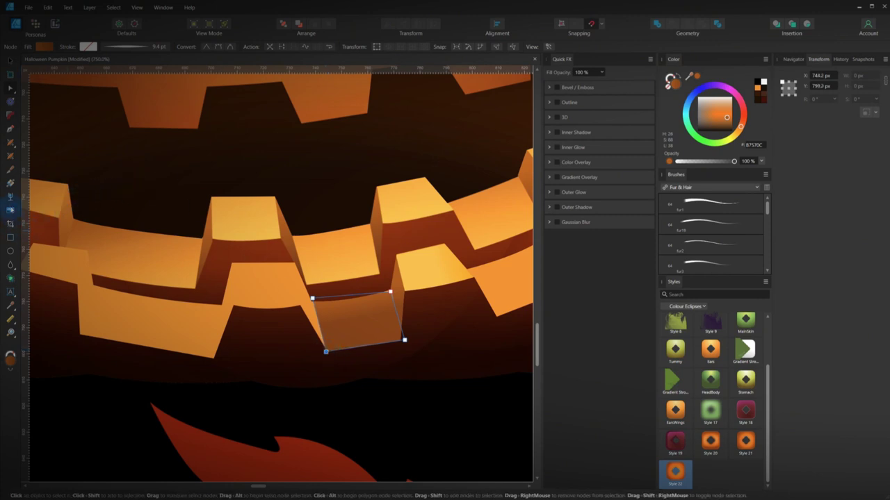
- Recolour the lip section facet's gradient end stop with the orange FF9C23 sampled from the reference lip above
left_click(10, 183)
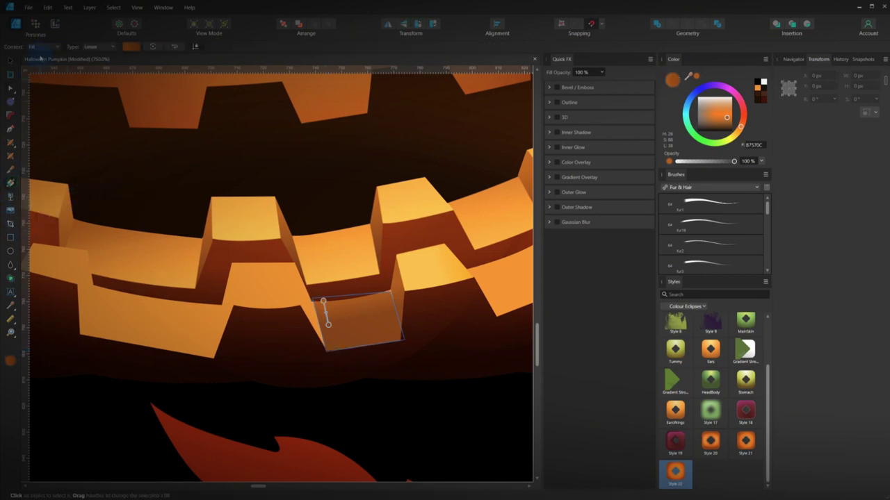
left_click(134, 46)
left_click(199, 85)
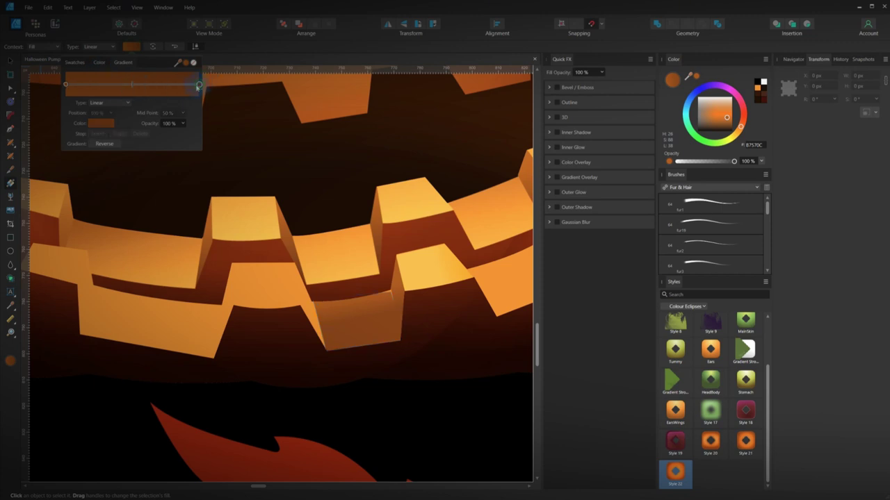
left_click(102, 124)
left_click_drag(141, 138, 353, 244)
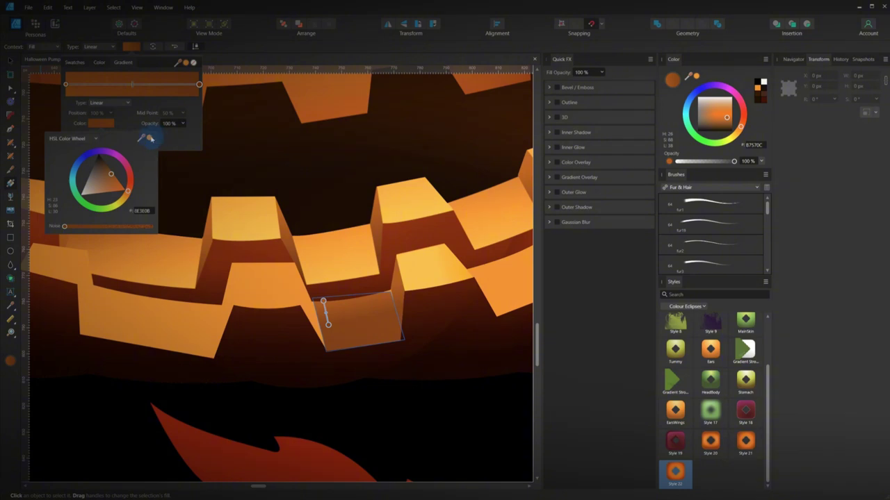
- Recolour the facet gradient's start stop with the sampled light orange FFB033 and run the gradient diagonally from lower-left to upper-right
left_click(64, 85)
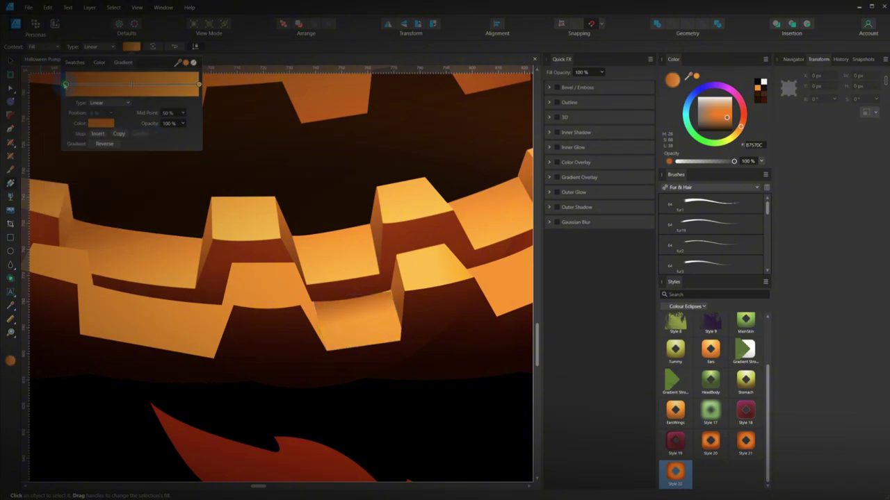
left_click(101, 124)
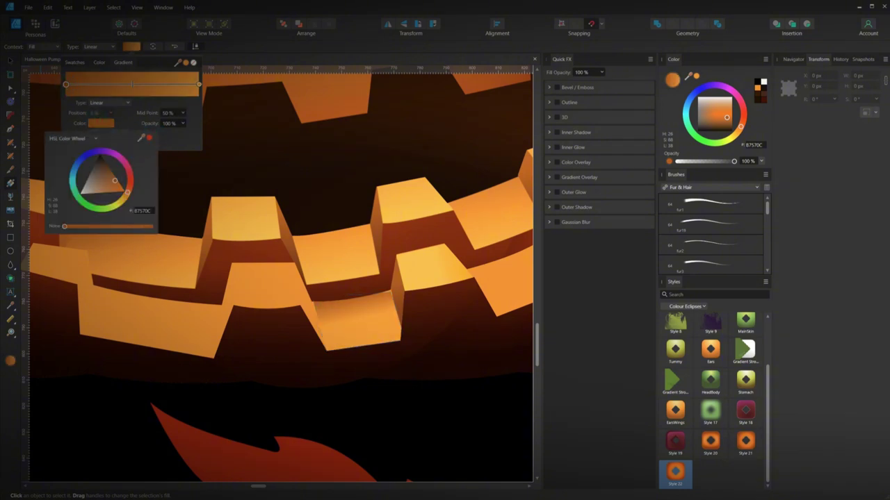
left_click_drag(142, 138, 304, 266)
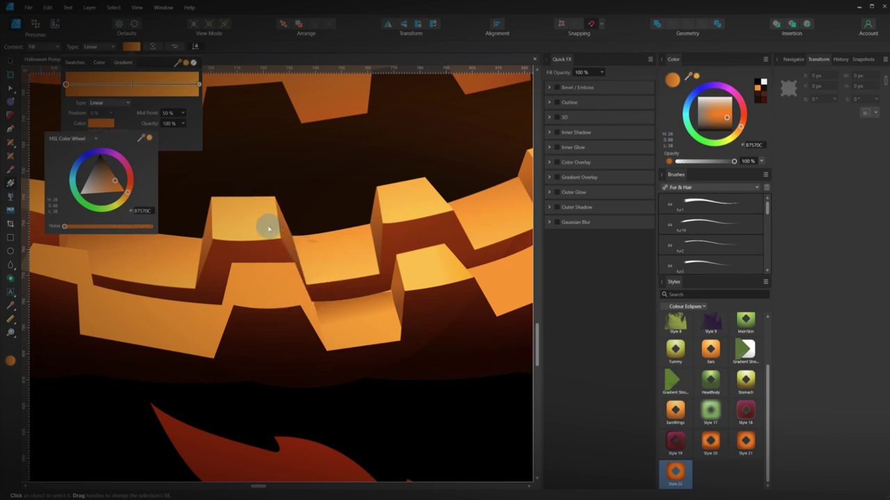
left_click(148, 139)
left_click(373, 302)
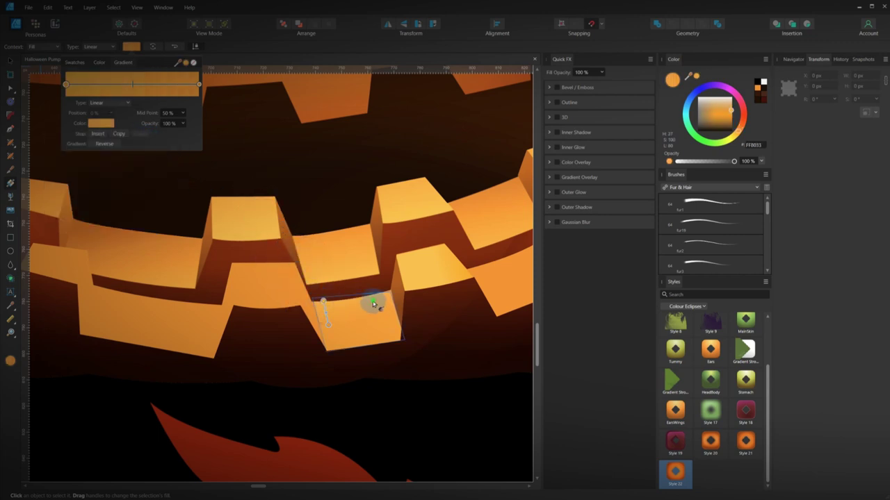
mouse_move(374, 300)
left_mouse_down()
mouse_move(341, 336)
mouse_move(384, 301)
left_mouse_up()
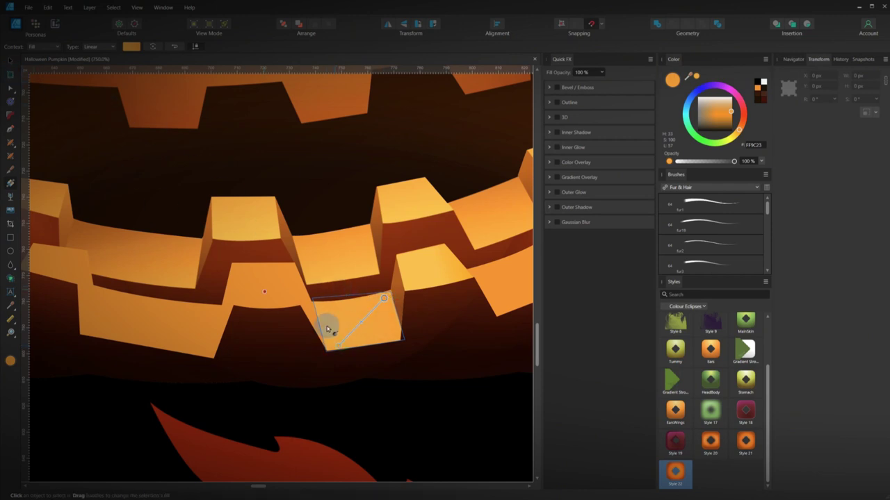
- Move the lip section facet's upper-left corner node onto the lip edge, at about 738.5, 779.3 px
scroll(314, 323, "up", 3)
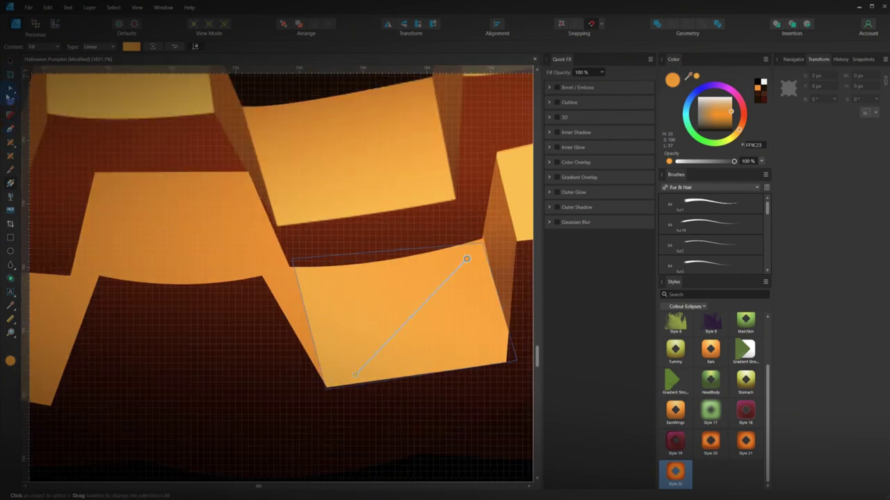
left_click(10, 90)
left_click(293, 258)
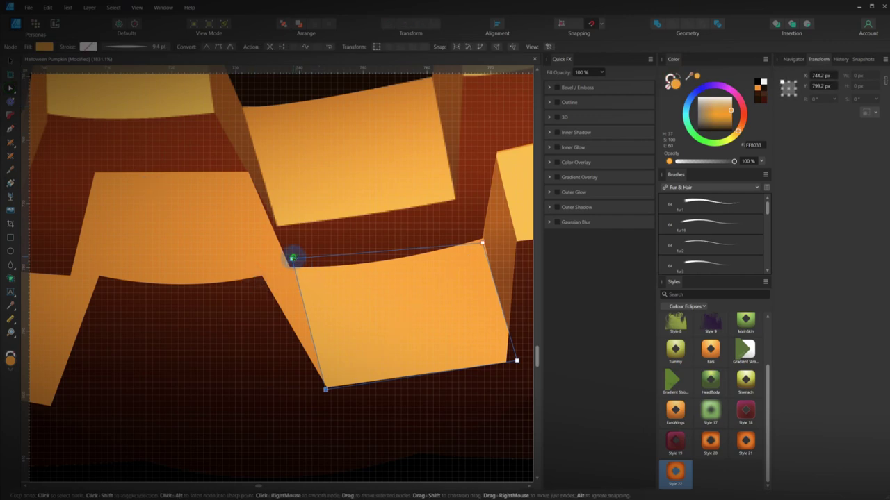
left_click_drag(293, 259, 289, 264)
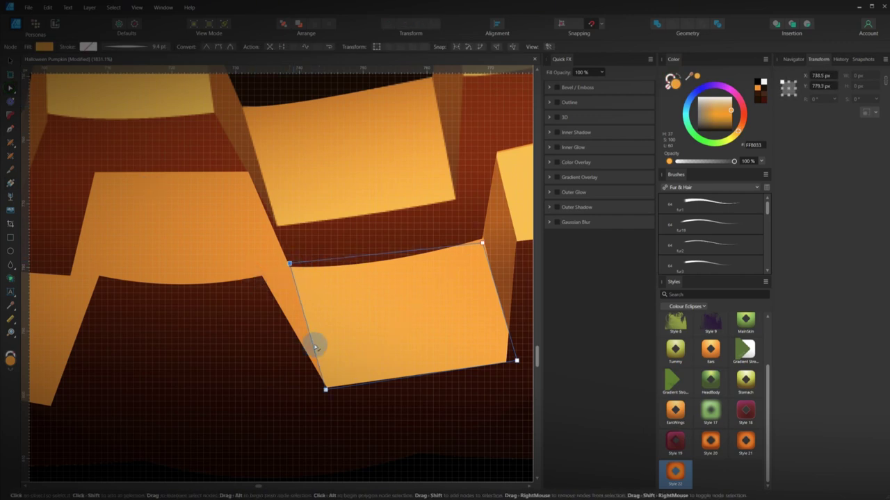
left_click(326, 389)
left_click(157, 188)
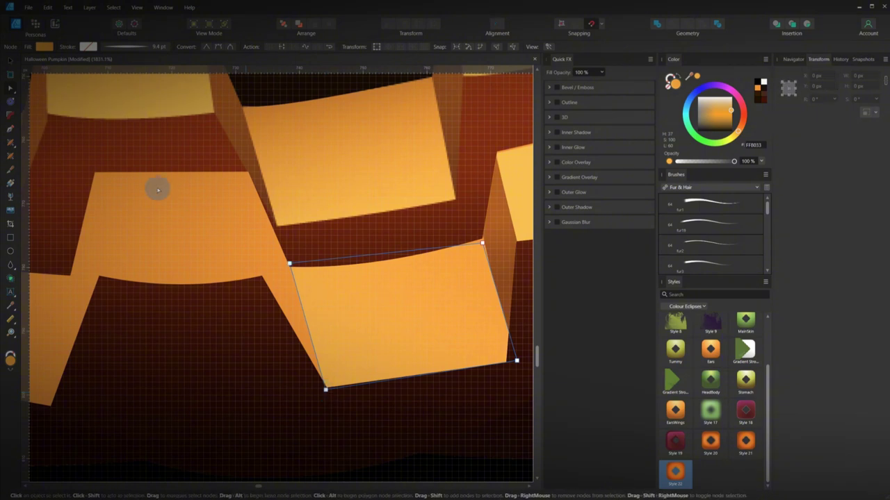
- Duplicate the brown side facet onto the right side of the middle tooth, at about X 727.2 px, Y 766.8 px
left_click(10, 60)
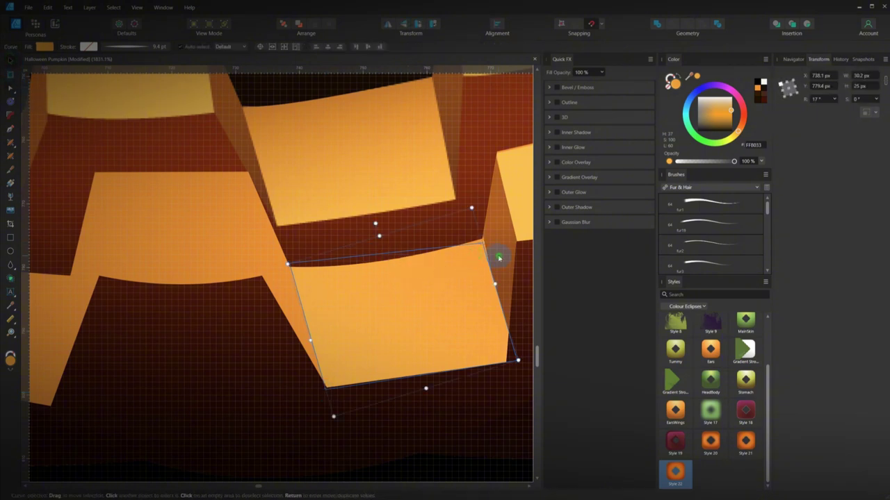
left_click(499, 258)
left_click_drag(503, 258, 252, 250)
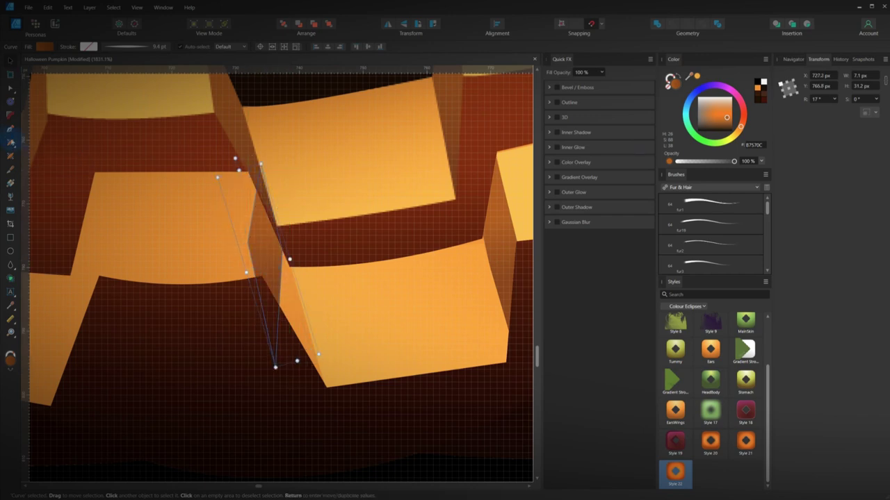
scroll(122, 210, "down", 2)
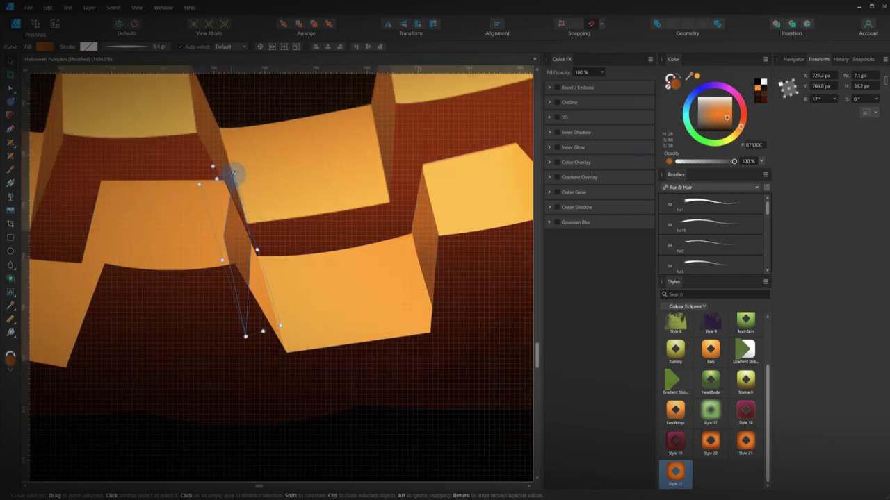
- Fit the copy's corner nodes to the tooth's right side, near 731.6, 765.3 px, 738.5, 780.2 px, 744.7, 799.8 px and 734.1, 782.5 px
left_click(12, 89)
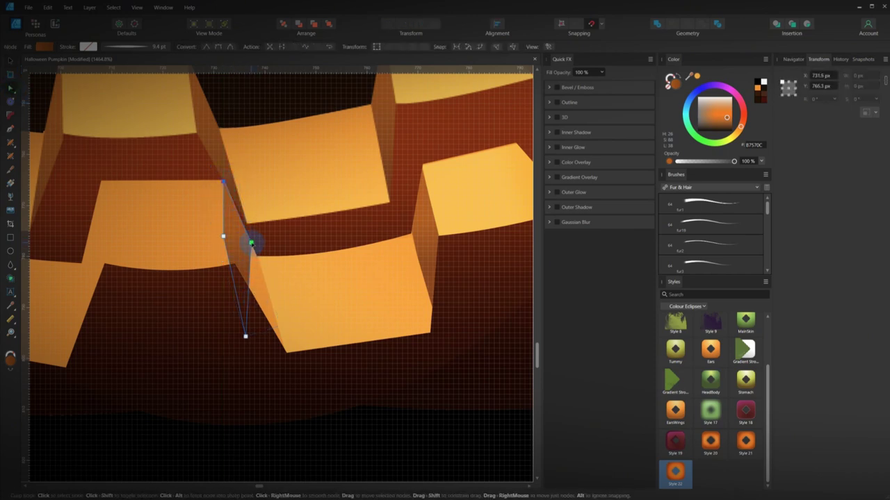
left_click_drag(251, 243, 261, 262)
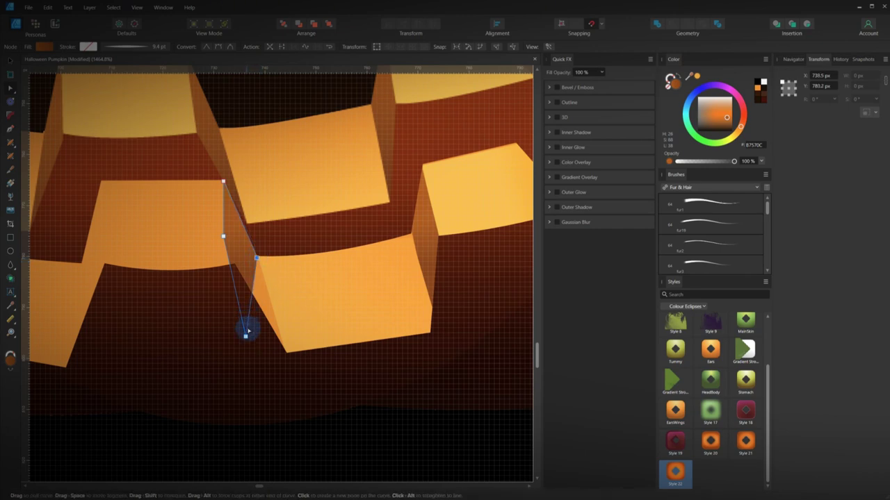
left_click_drag(246, 337, 284, 355)
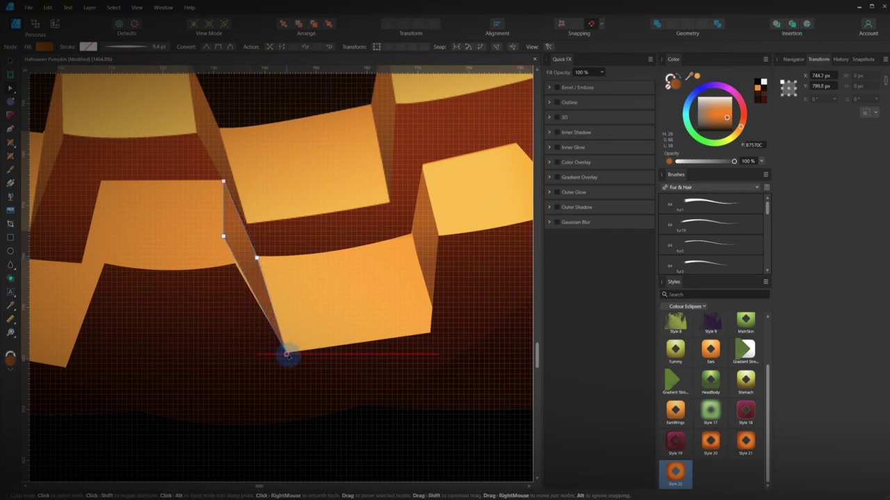
left_click_drag(223, 236, 237, 262)
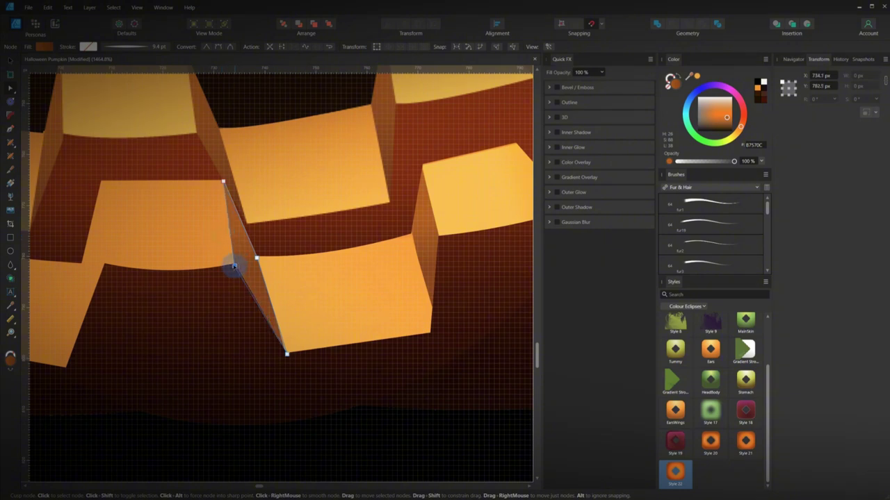
left_click_drag(234, 264, 262, 304)
- Duplicate the reshaped side facet onto the middle tooth's left side, at about X 698.6 px, Y 768.5 px
left_click(11, 62)
scroll(196, 241, "down", 3)
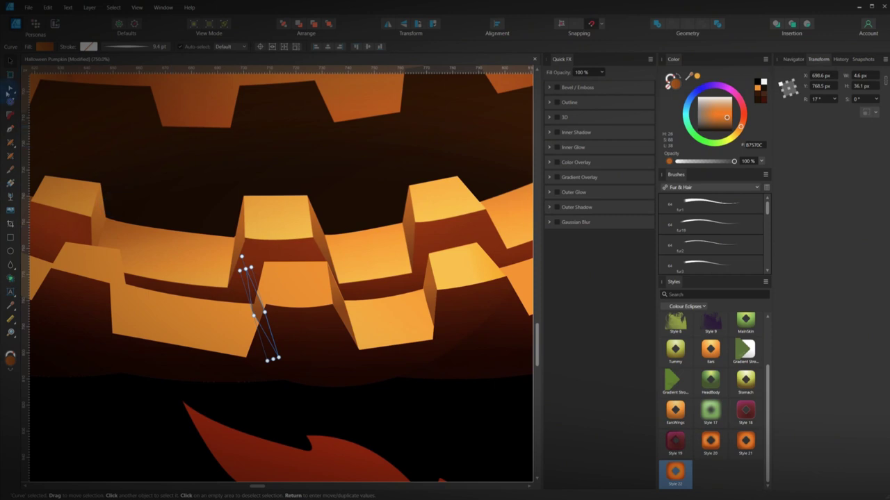
- Fit the copy's corner nodes to the middle tooth's left side, near 707.7, 765.3 px, 704, 781 px and 700.8, 802.4 px
key("a")
scroll(250, 281, "up", 3)
left_click(242, 257)
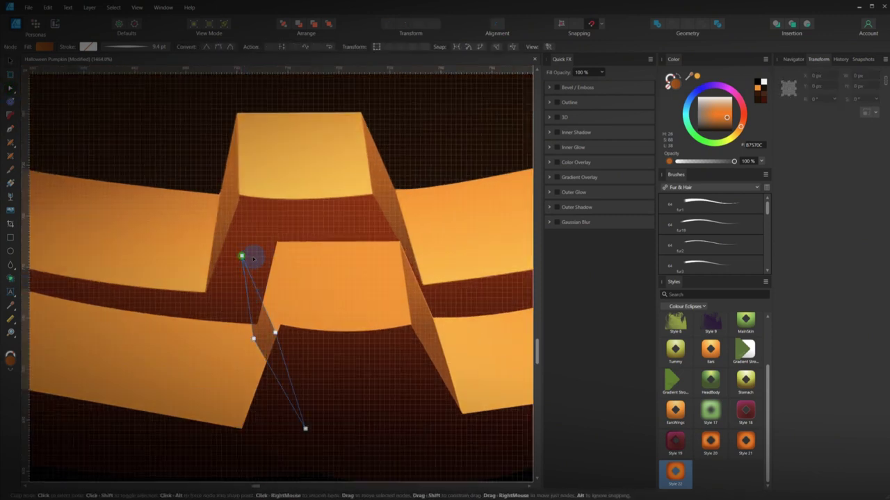
left_click_drag(252, 259, 277, 243)
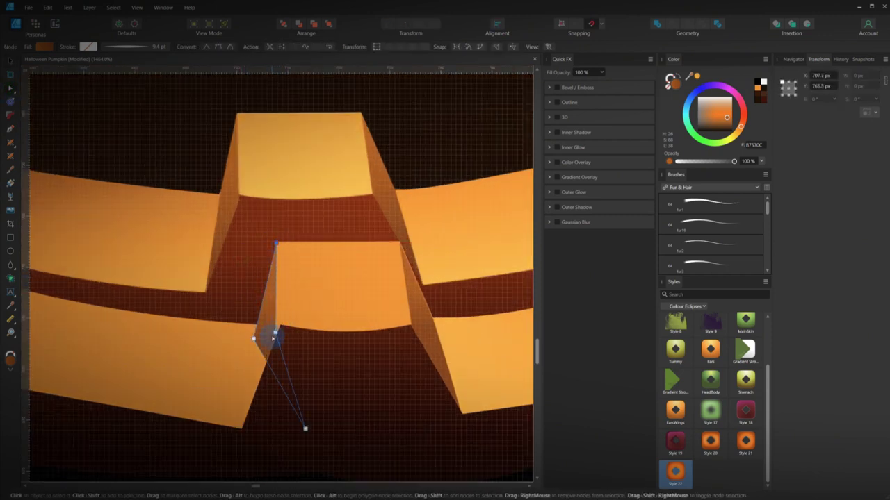
mouse_move(274, 336)
left_mouse_down()
mouse_move(281, 324)
mouse_move(254, 338)
mouse_move(261, 325)
left_mouse_up()
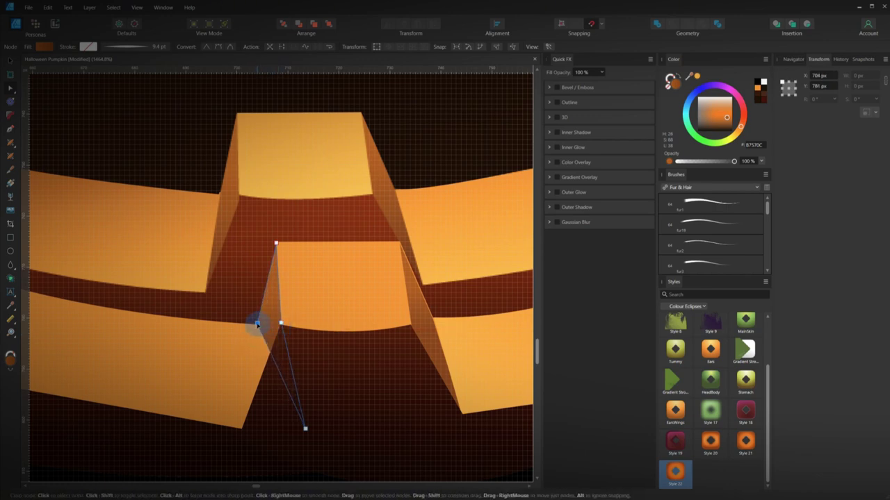
left_click_drag(305, 428, 241, 432)
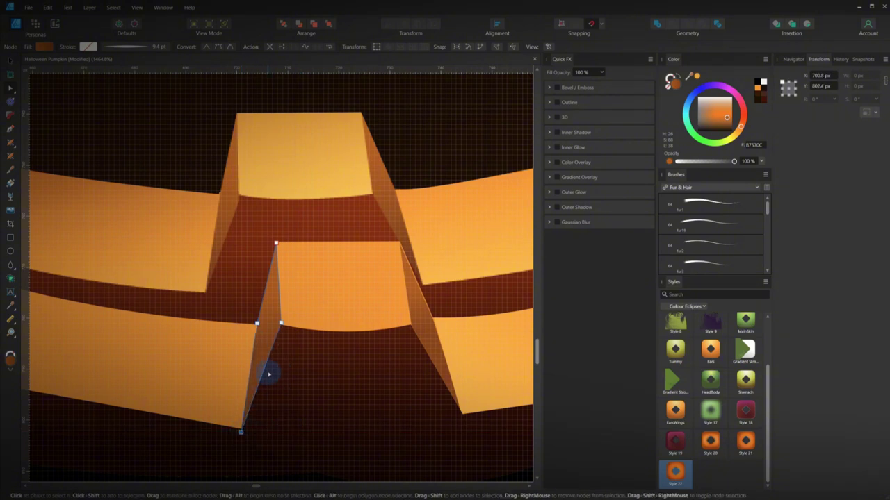
left_click(210, 348)
key("Escape")
scroll(196, 354, "down", 3)
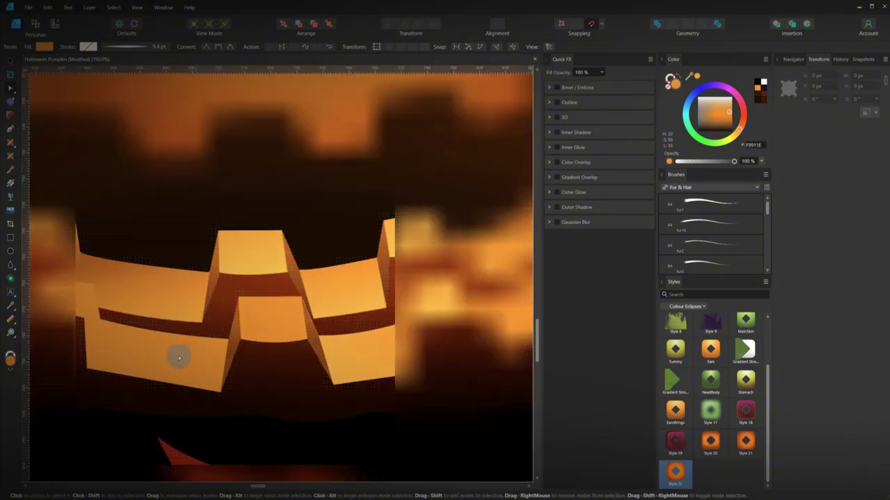
- Duplicate the yellow lip section facet onto the lower lip section left of the middle tooth, at about X 666.7 px, Y 782.7 px
left_click_drag(179, 357, 355, 361)
left_click_drag(257, 328, 179, 312)
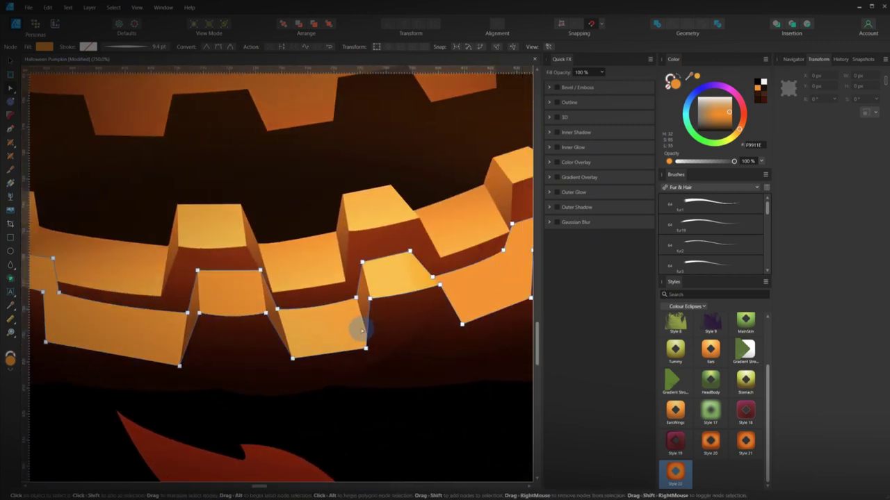
key("v")
left_click(343, 314)
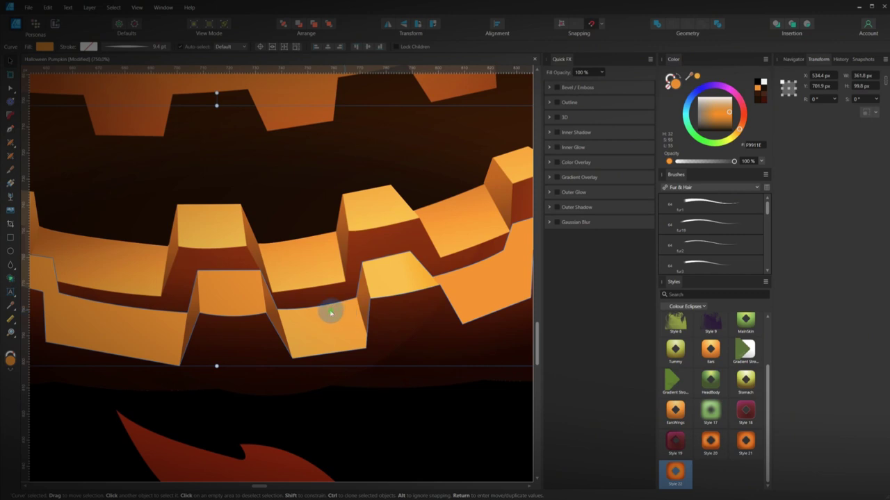
left_click(331, 313)
left_click_drag(331, 318, 286, 353)
key("Left")
scroll(285, 353, "up", 2)
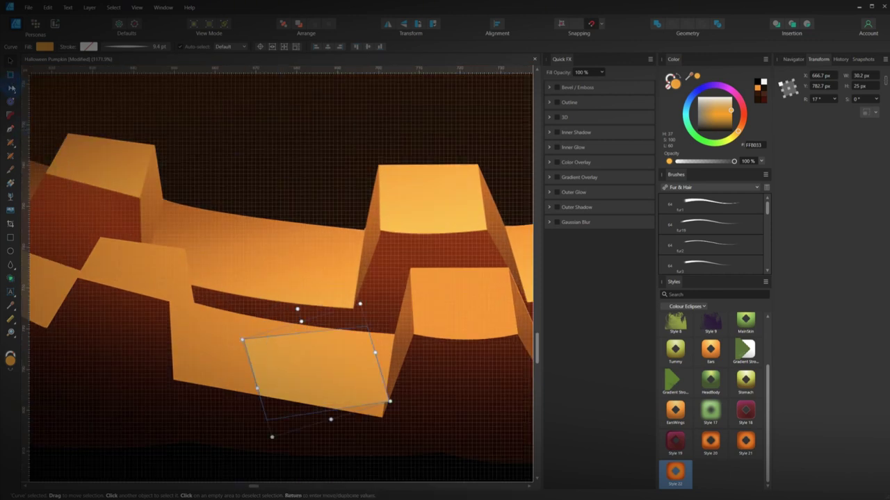
- Fit the copy's corner nodes to that lip section, near 654.4, 773.6 px, 649.6, 792 px, 701, 802 px and 703.9, 780.7 px
key("a")
left_click_drag(243, 339, 193, 304)
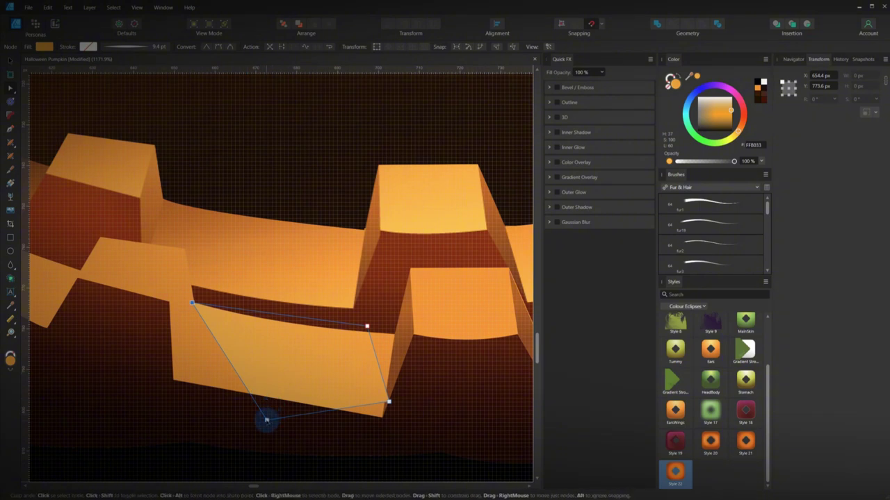
left_click_drag(267, 419, 172, 381)
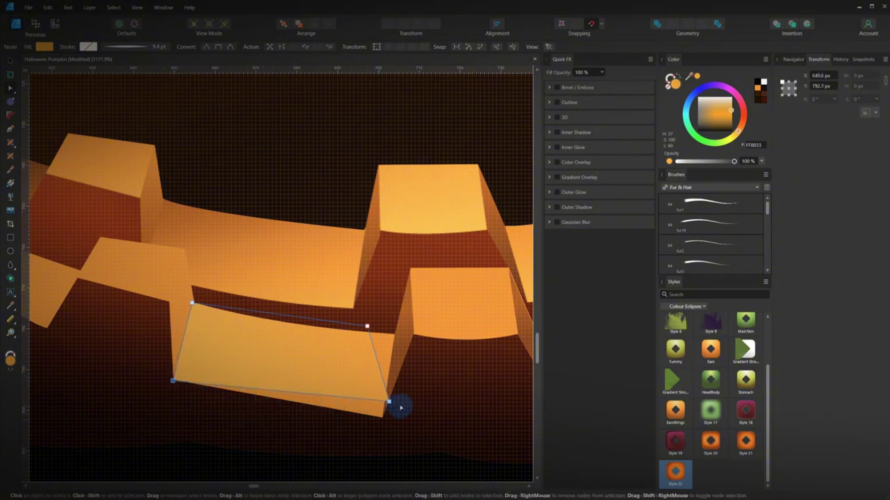
left_click_drag(390, 402, 382, 417)
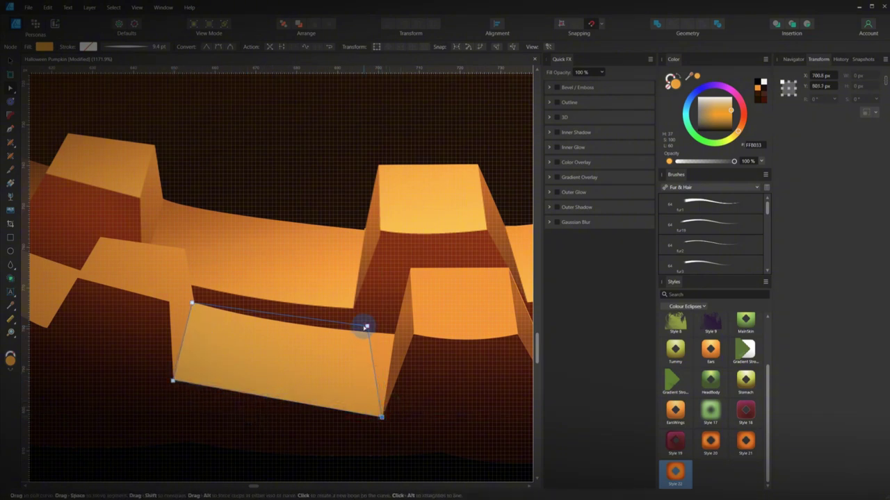
left_click_drag(366, 325, 396, 334)
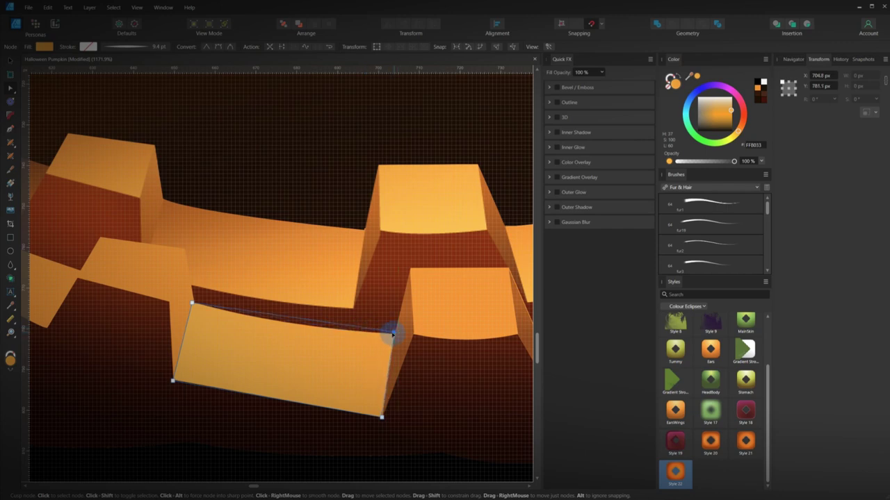
scroll(294, 340, "down", 3)
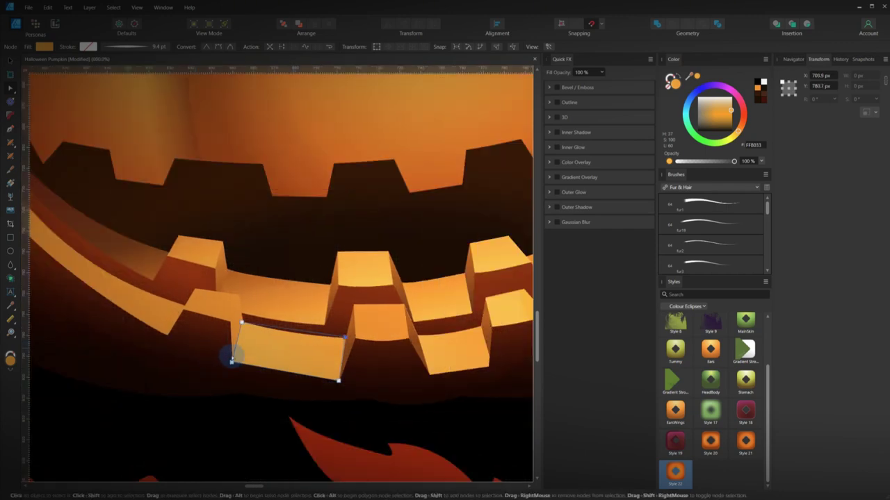
- Duplicate the lip facet onto the curved far-left lip section and stretch its right corner nodes to about 618.8, 780.4 px and 628.4, 765.3 px
left_click_drag(230, 357, 308, 360)
key("v")
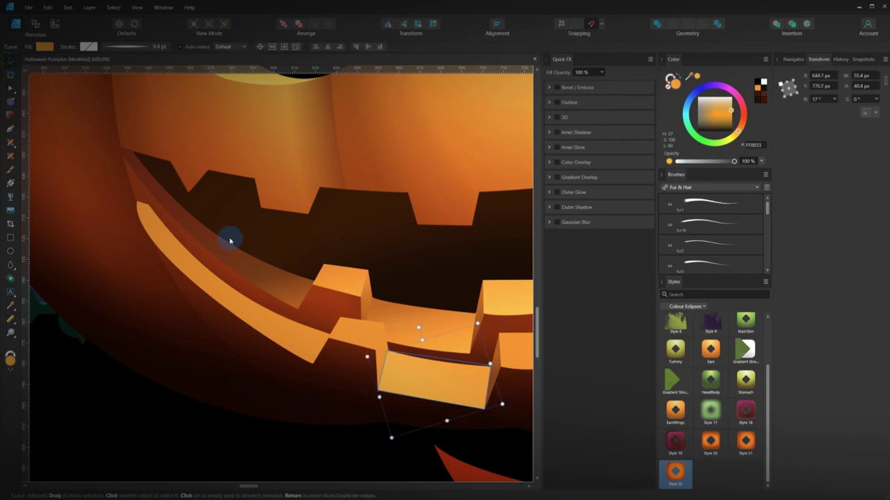
left_click(169, 218)
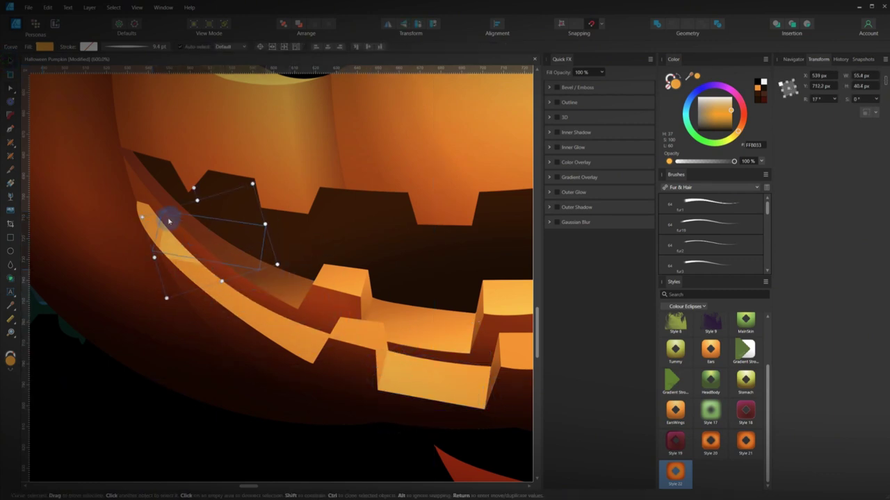
key("a")
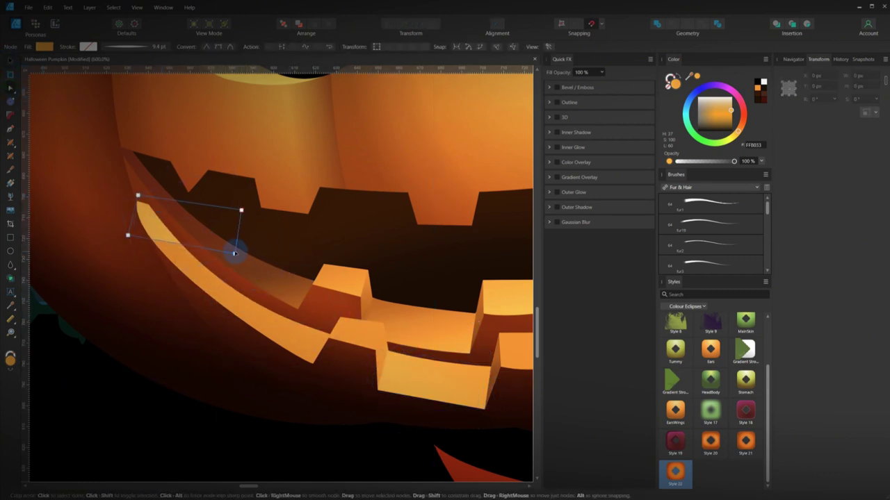
left_click_drag(268, 314, 311, 360)
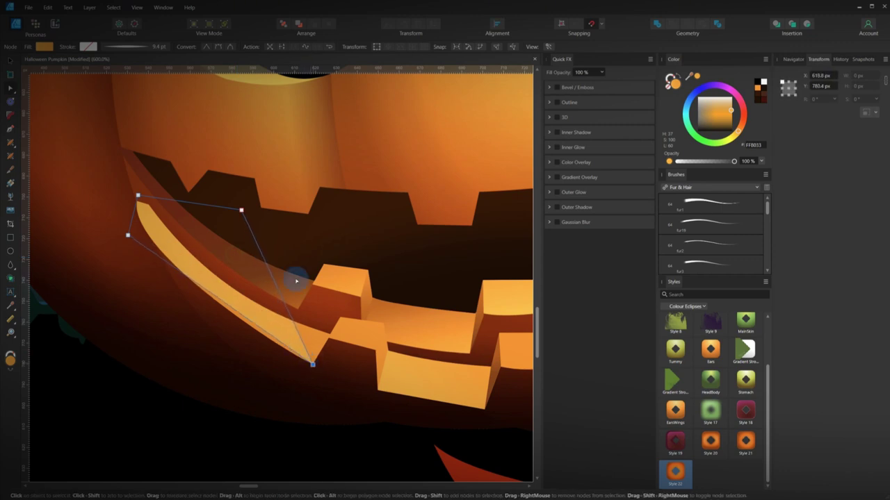
left_click_drag(241, 212, 334, 334)
left_click_drag(235, 314, 230, 314)
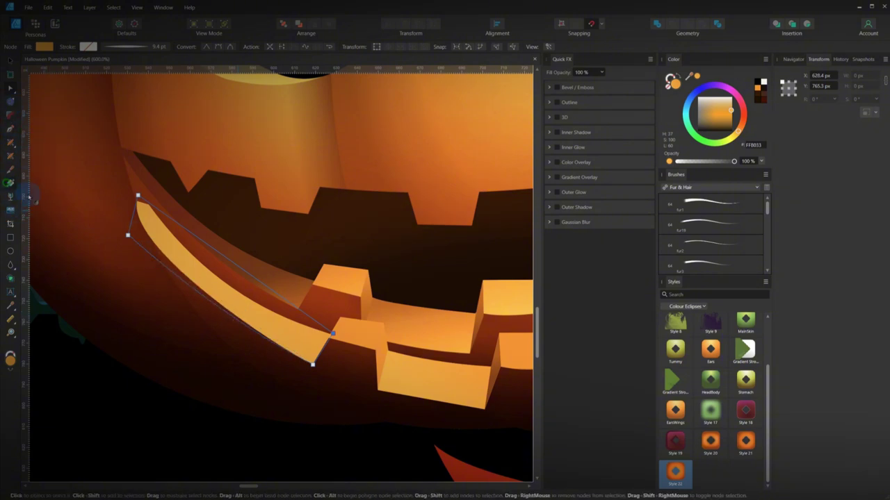
- Apply a linear gradient along the far-left lip facet and set its end stop to brown AB4F0C, sampled from the artwork
key("g")
left_click_drag(158, 238, 312, 343)
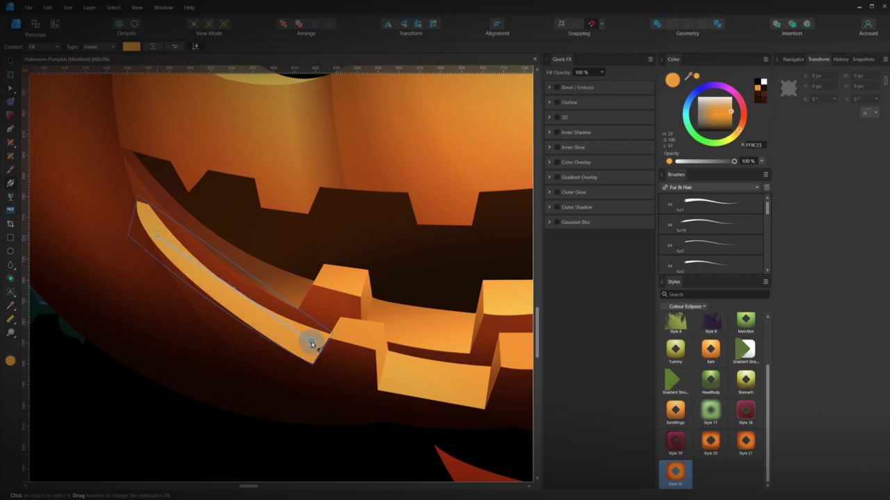
left_click(131, 47)
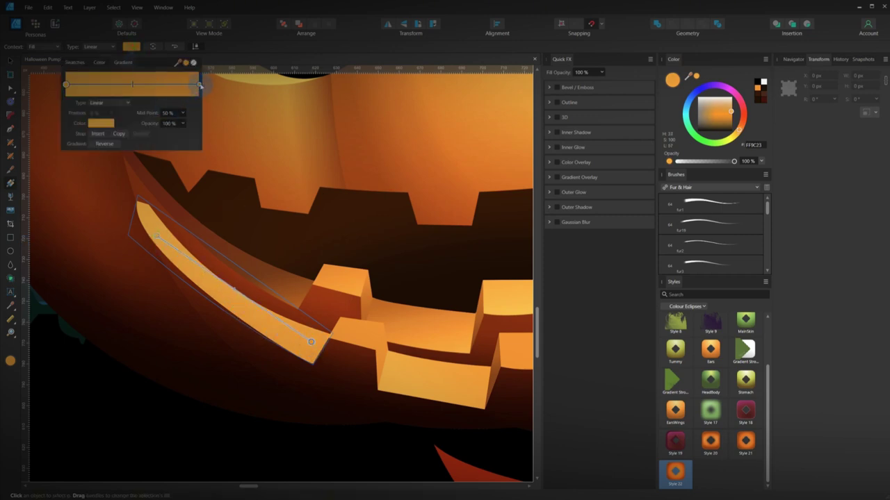
left_click(144, 118)
left_click(108, 125)
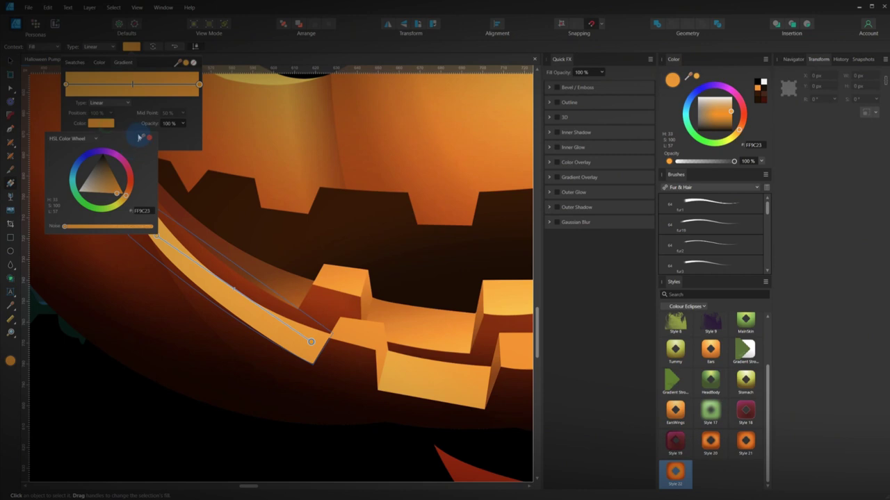
left_click_drag(140, 137, 287, 294)
left_click(148, 140)
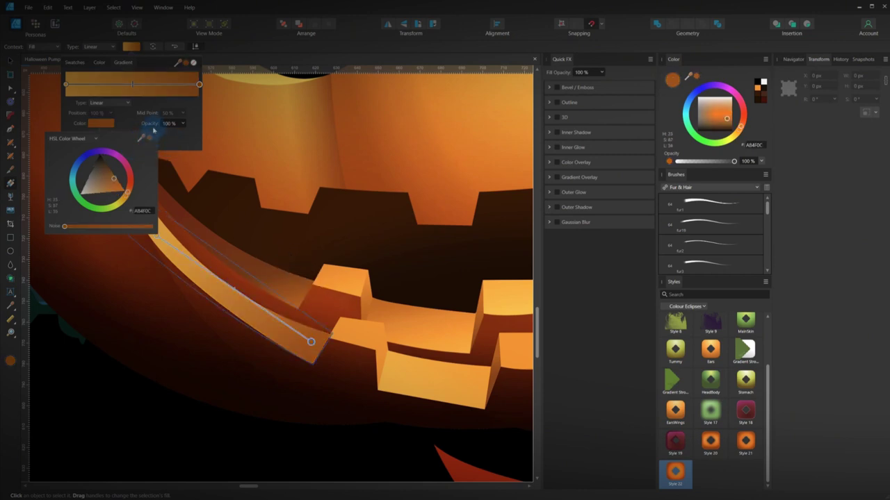
- Set the gradient's start stop to dark red 7B1E0C, sampled near the mouth corner, and extend the gradient line past the facet's lower-right end
left_click(66, 85)
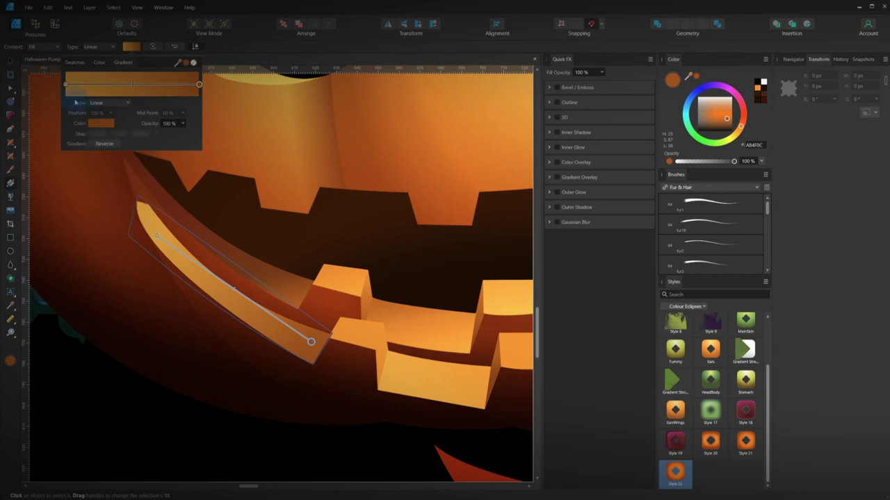
left_click(101, 123)
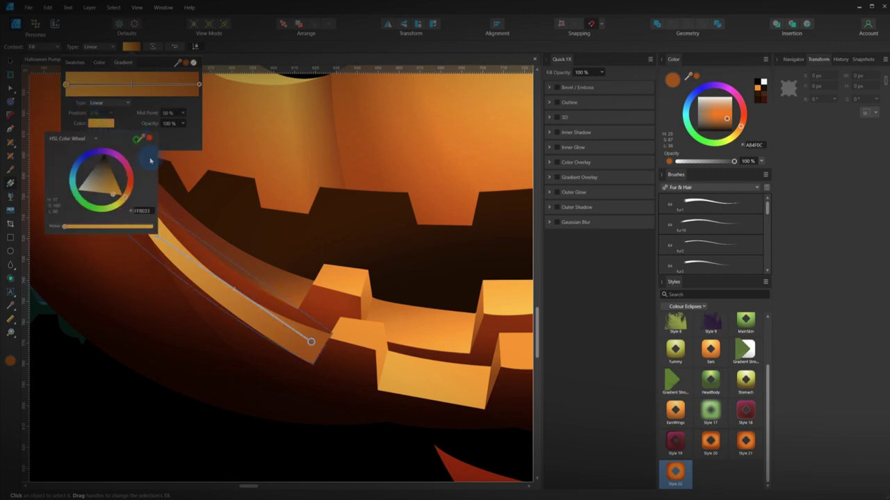
left_click_drag(188, 215, 271, 267)
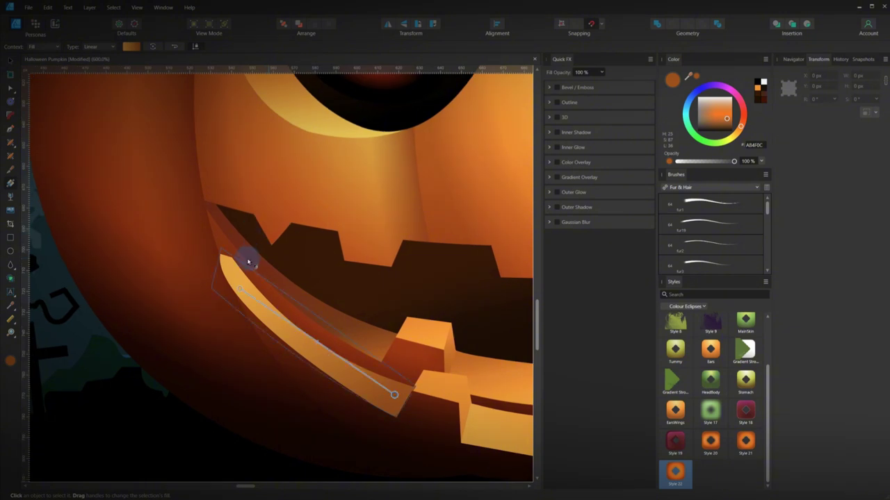
left_click(130, 46)
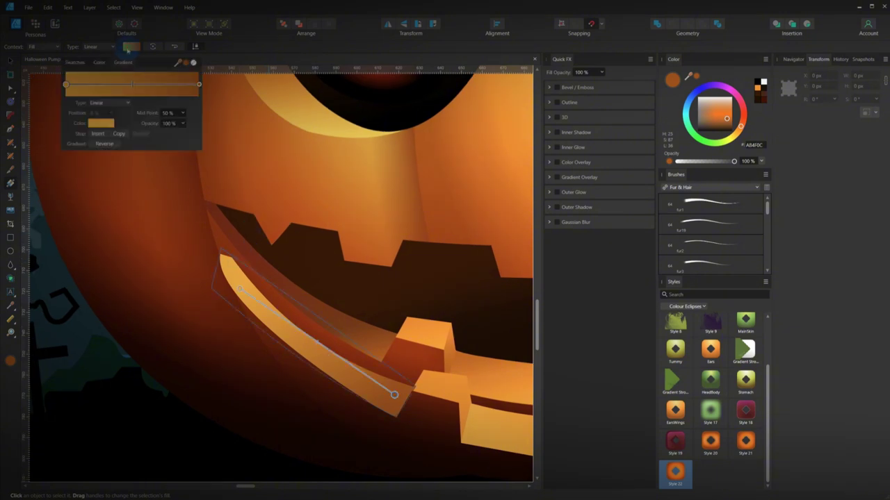
left_click(100, 123)
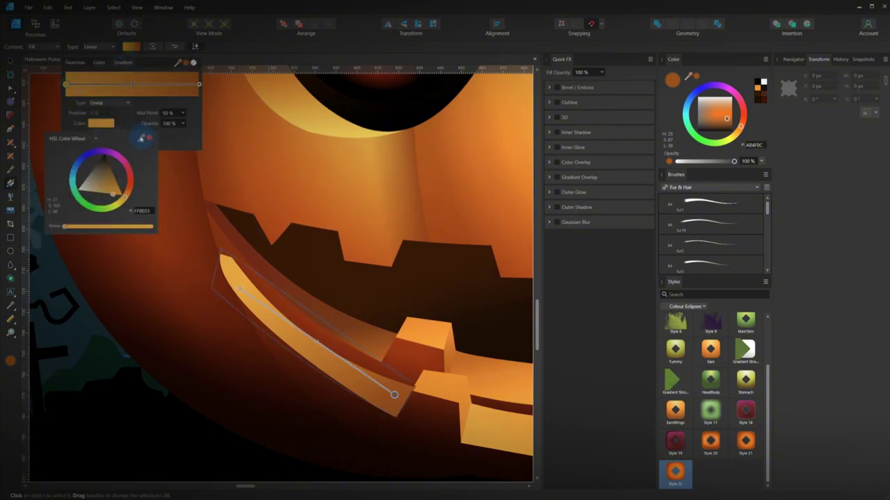
left_click_drag(141, 138, 217, 214)
left_click(145, 139)
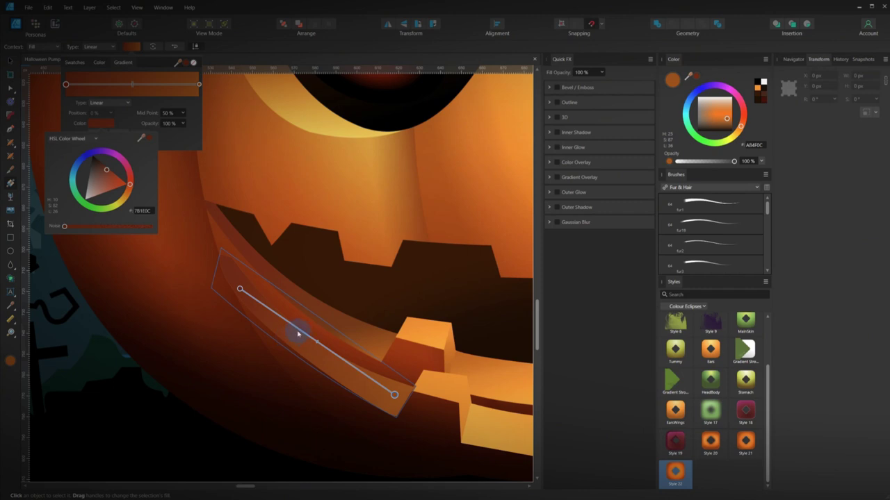
left_click_drag(241, 290, 269, 310)
left_click_drag(393, 395, 439, 446)
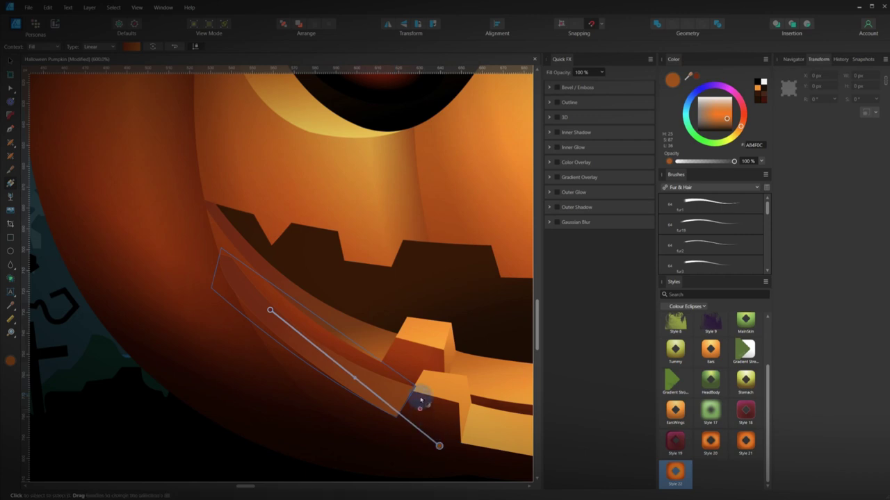
- Move the far-left lip facet's upper-right corner node slightly left and down onto the adjoining tooth's edge, and deselect the facet
scroll(411, 400, "up", 3)
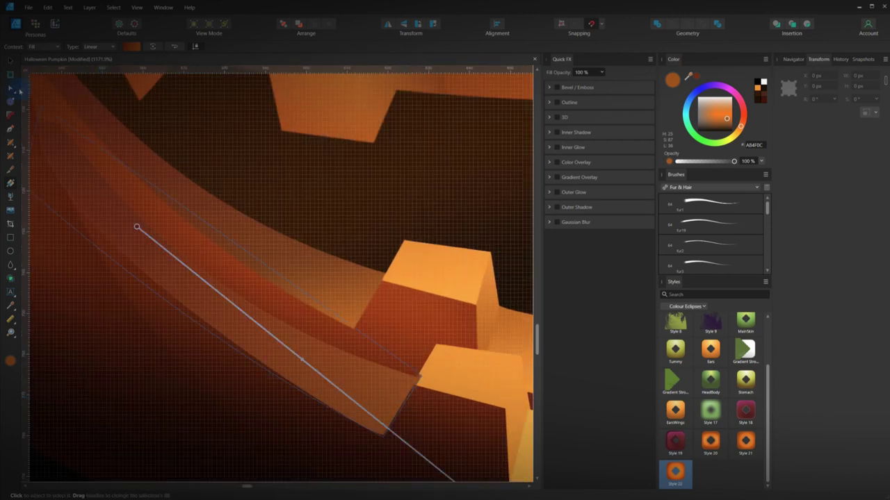
key("a")
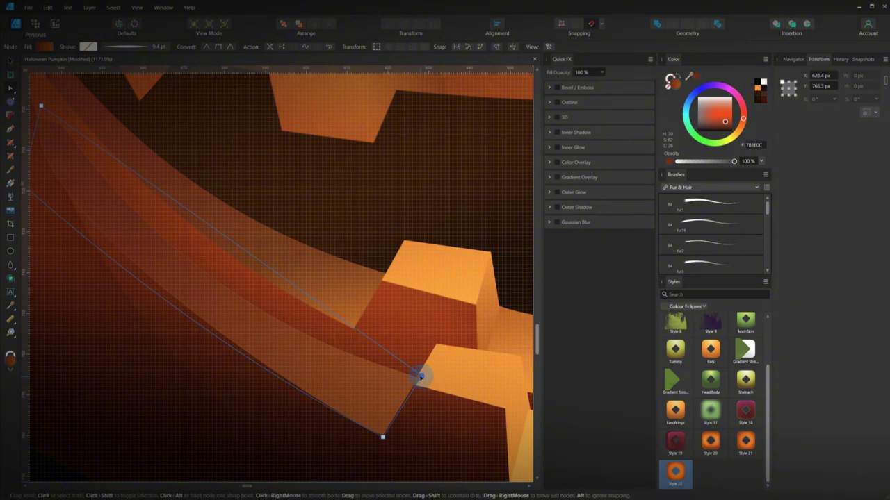
left_click_drag(395, 377, 411, 378)
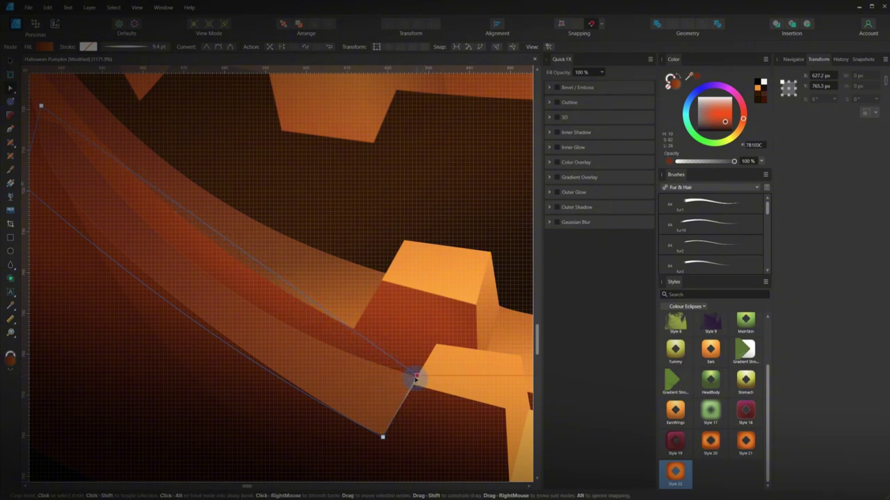
left_click_drag(416, 378, 414, 382)
scroll(440, 425, "up", 1)
left_click_drag(421, 400, 316, 322)
key("v")
left_click(319, 317)
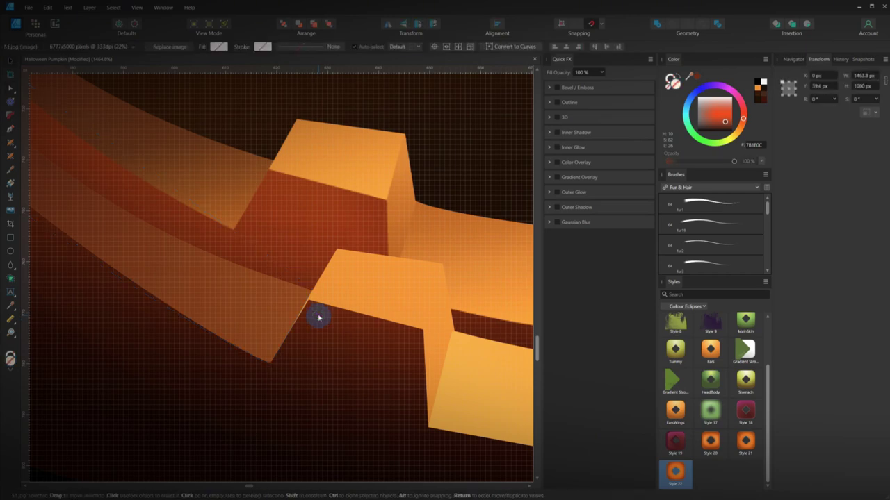
scroll(348, 334, "down", 3)
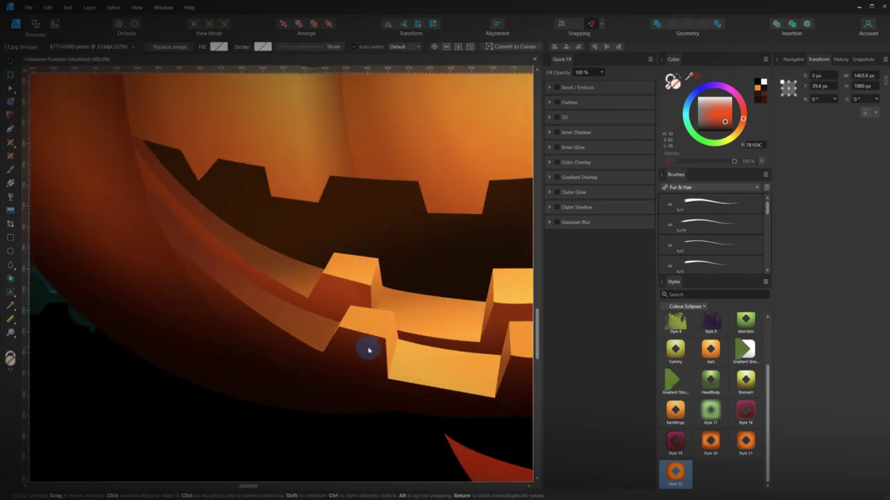
scroll(347, 325, "up", 3)
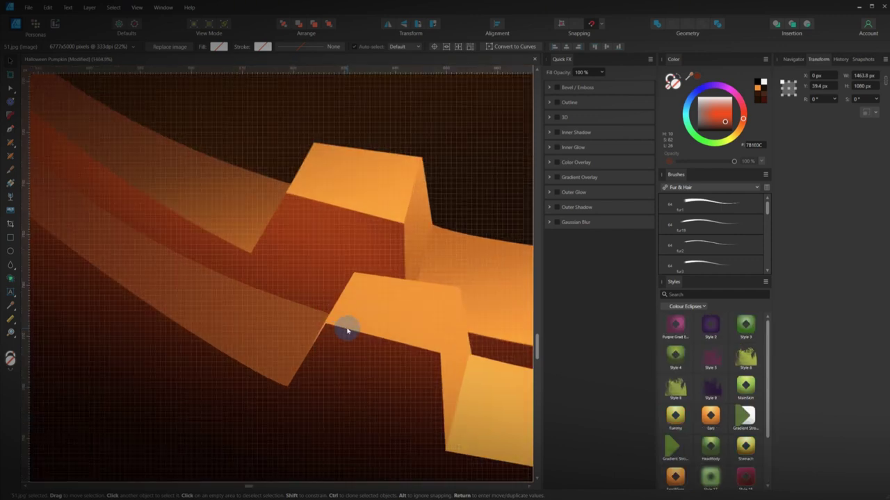
- Move the lip curve's node beside the far-left facet's corner to about 627.2, 765.3 px so the two meet
left_click(338, 317)
key("a")
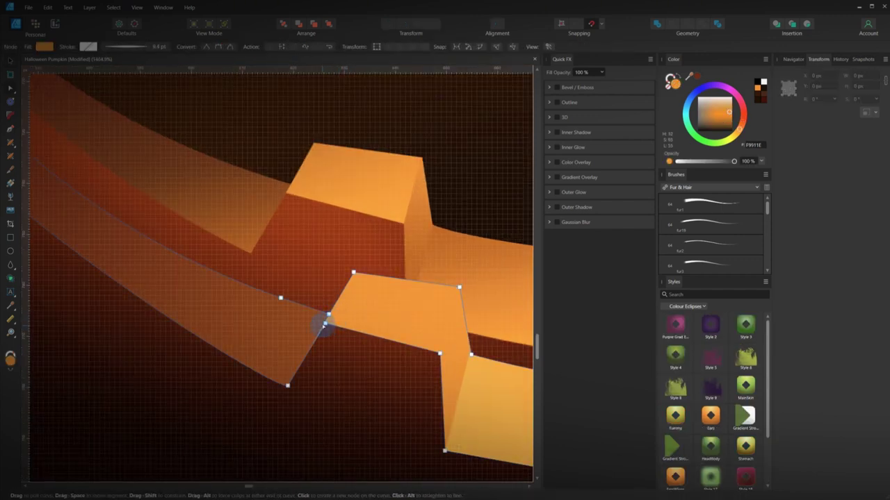
left_click(323, 324)
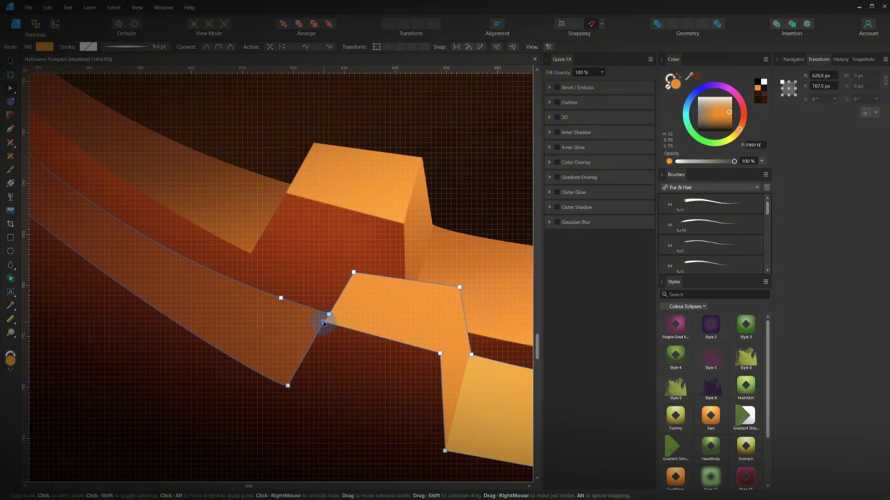
left_click_drag(324, 324, 330, 314)
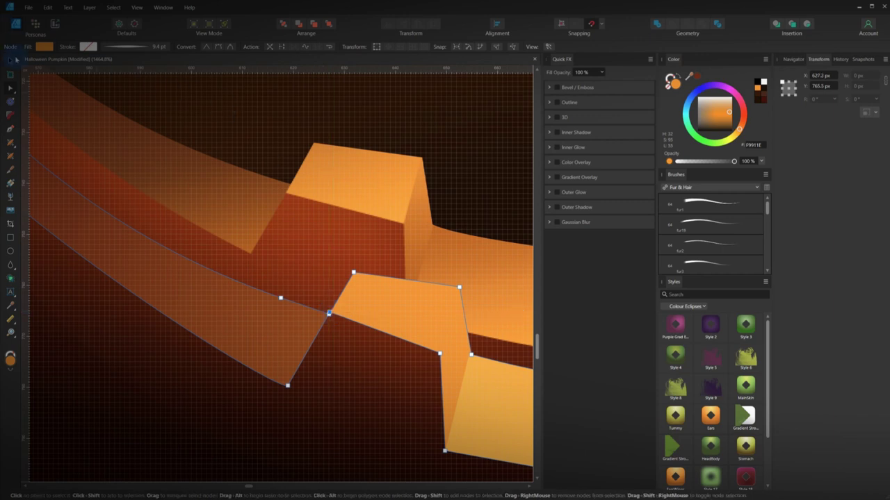
left_click(17, 60)
scroll(373, 354, "down", 3)
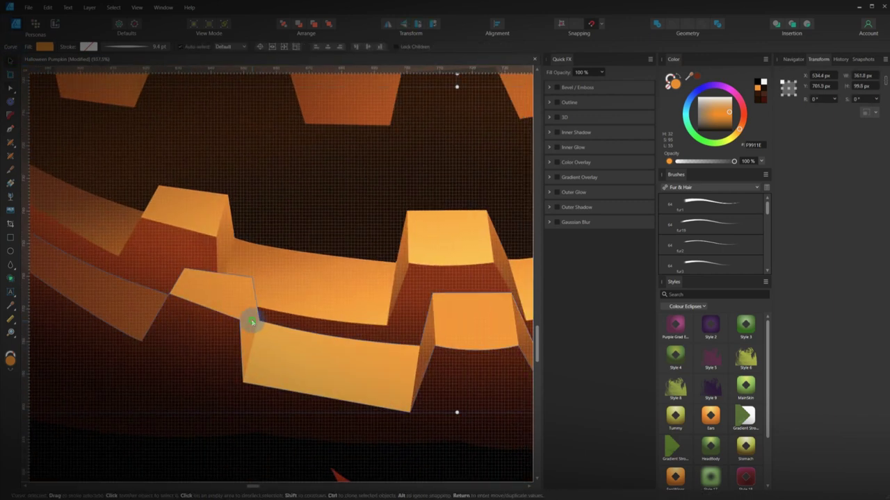
- Duplicate the brown side facet at the middle lower tooth onto the narrow side of the left tooth
double_click(252, 321)
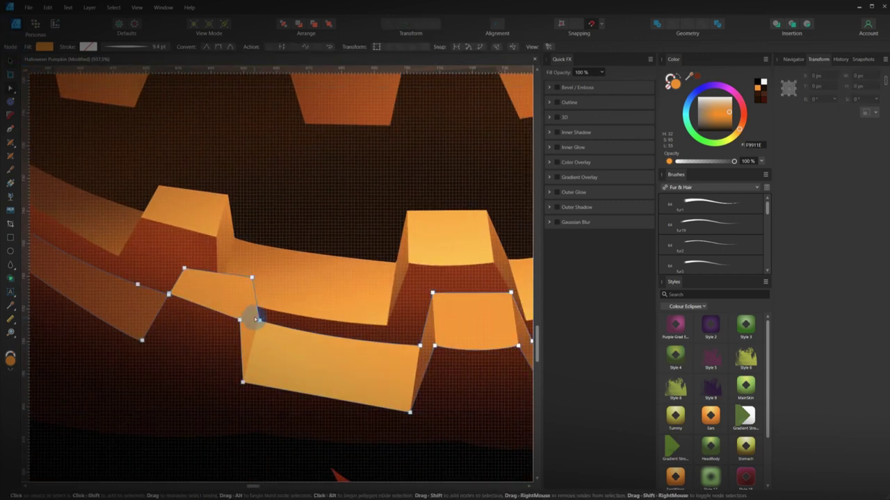
left_click(13, 62)
left_click(426, 353)
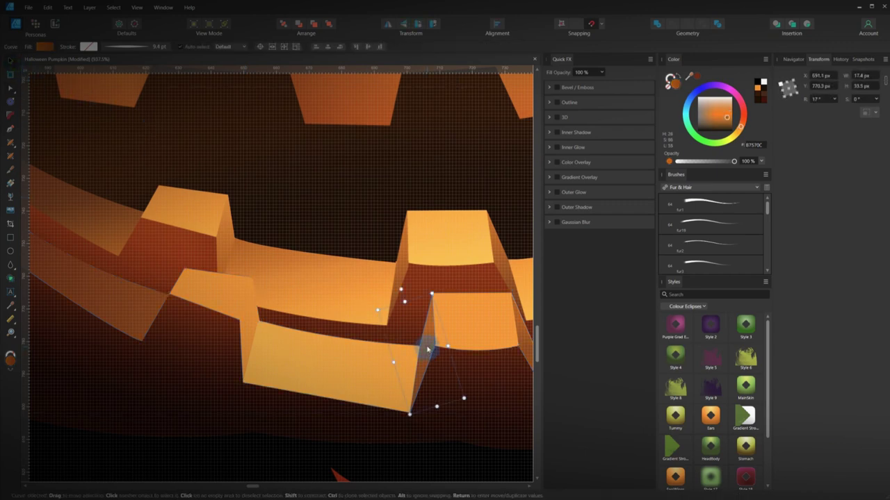
left_click_drag(432, 346, 258, 318)
scroll(257, 318, "up", 2)
- Reshape the duplicated side facet to the left tooth's edges, placing nodes near 654.9, 774.1 px, 648.6, 773.5 px and 654.4, 754.6 px
double_click(243, 314)
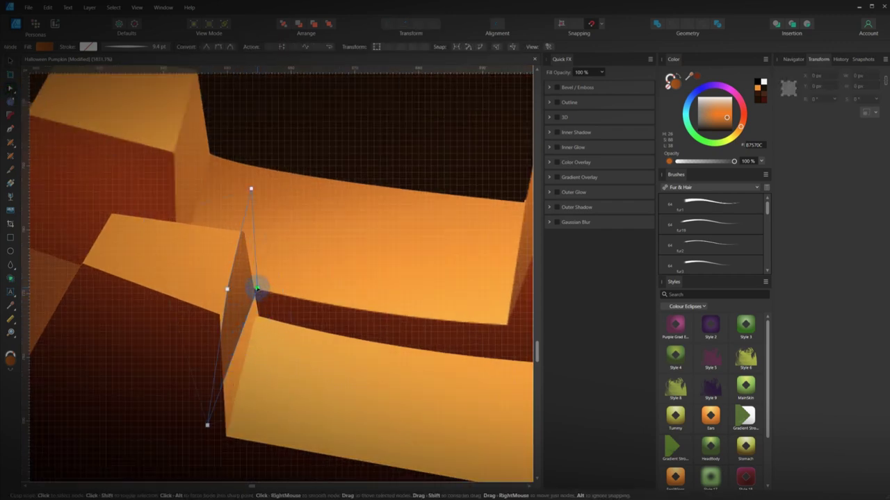
left_click_drag(257, 289, 258, 313)
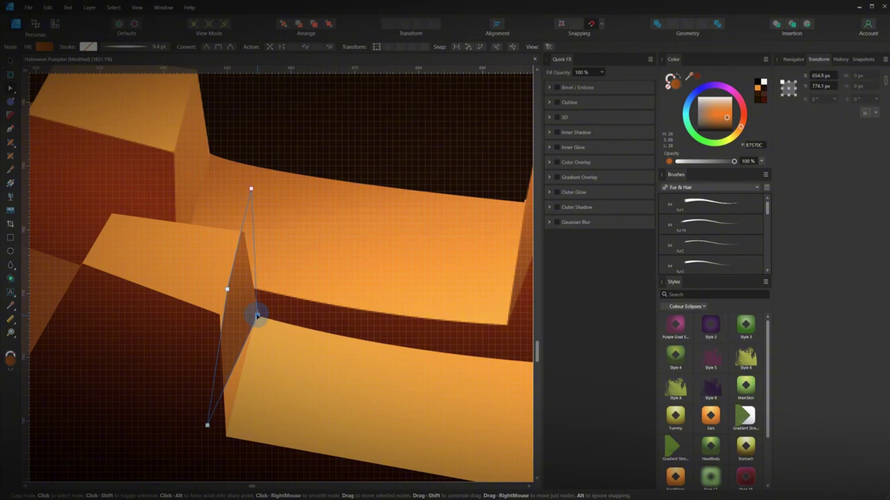
left_click_drag(207, 425, 228, 435)
left_click_drag(227, 290, 218, 316)
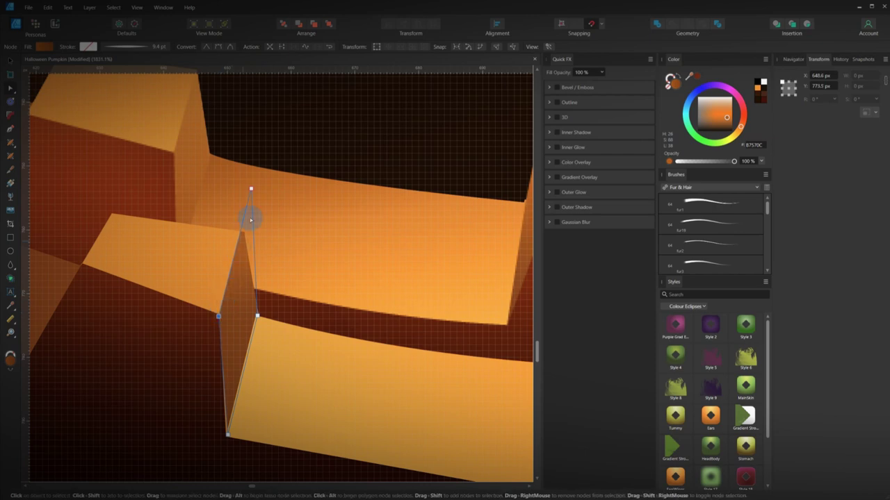
left_click_drag(251, 189, 255, 196)
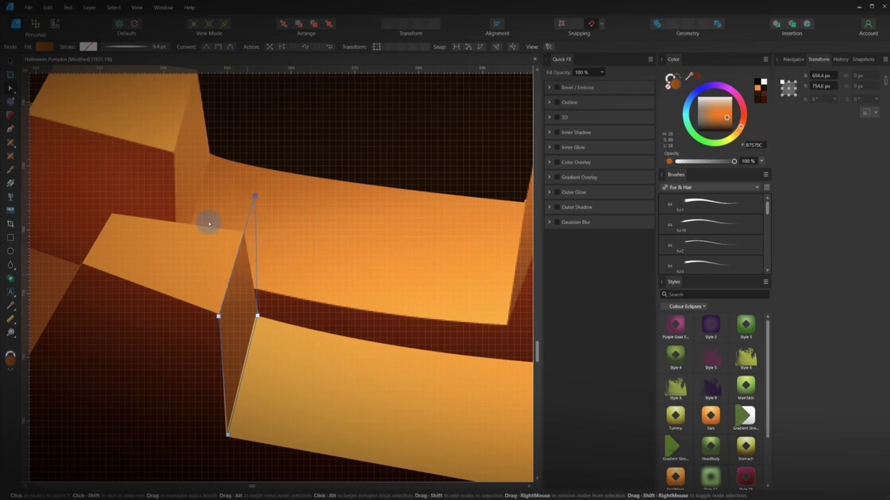
- Apply a linear gradient to the left tooth's side facet and set its end colour to CA640F, sampled from the artwork
left_click(9, 184)
left_click_drag(221, 258, 234, 315)
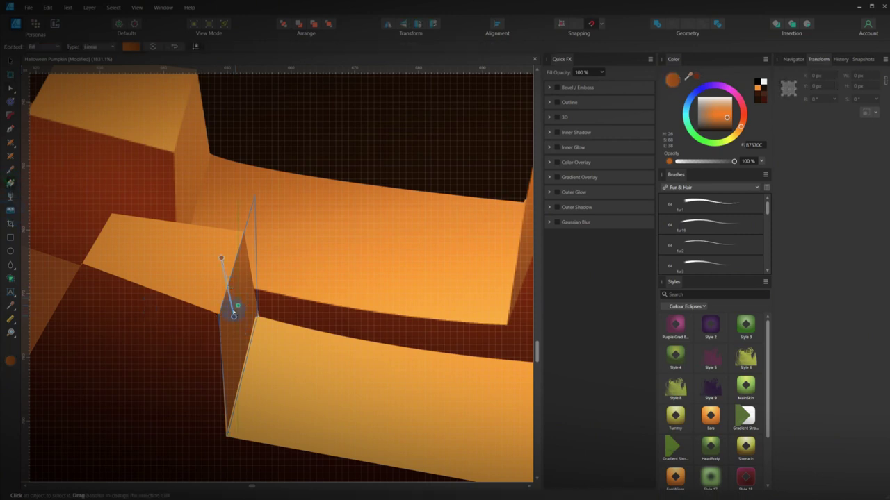
left_click(131, 46)
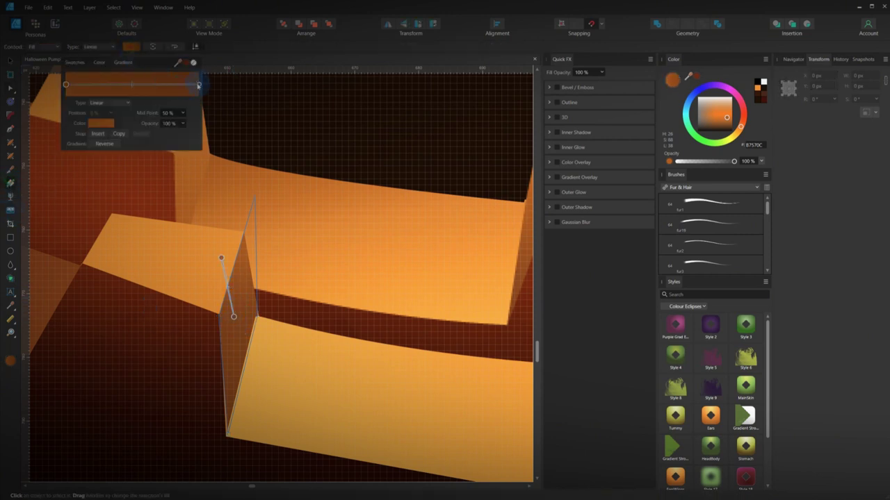
left_click(199, 85)
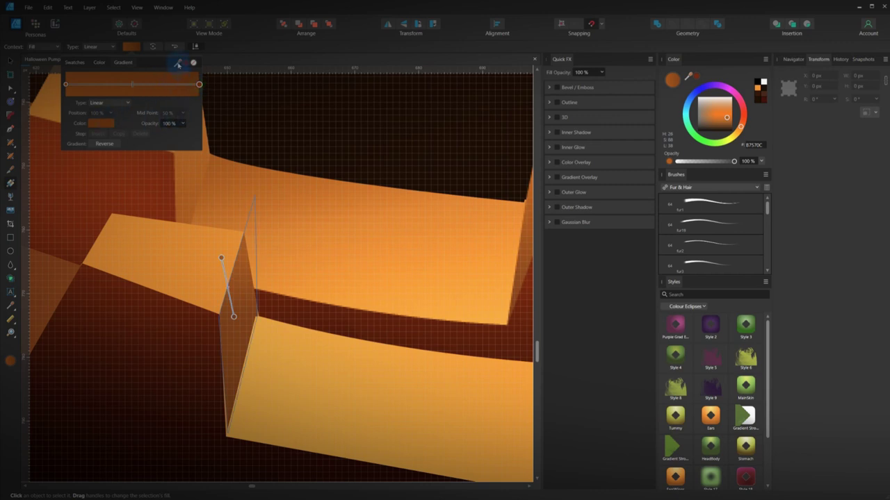
left_click_drag(178, 65, 198, 189)
left_click(185, 64)
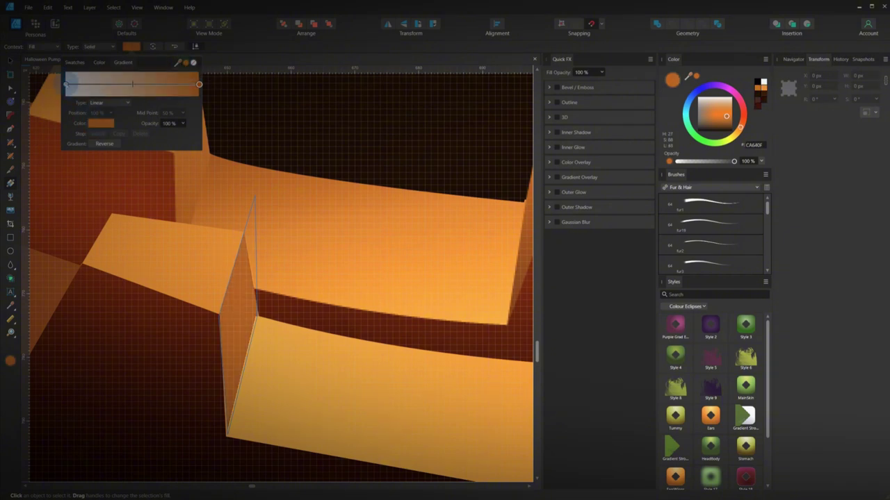
- Redraw the linear gradient across the side facet and set its start stop to orange D26A13, sampled from the artwork
left_click_drag(195, 329, 287, 301)
left_click(108, 125)
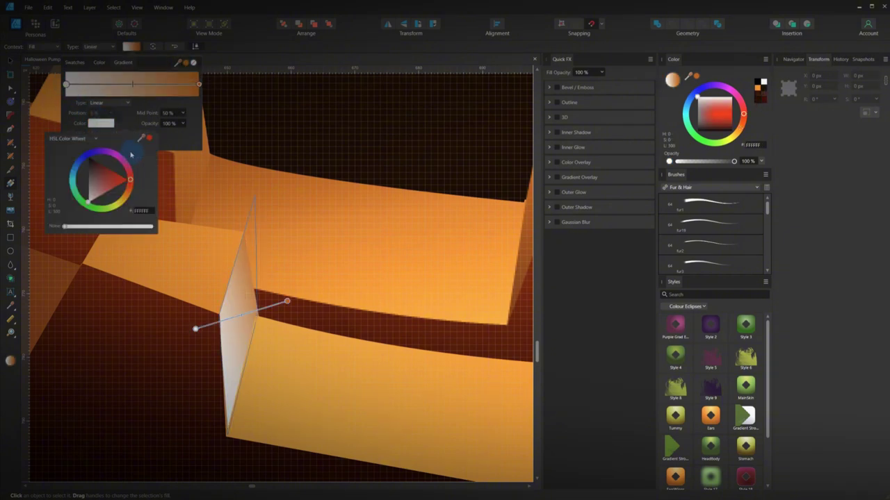
left_click_drag(141, 139, 186, 168)
left_click(151, 137)
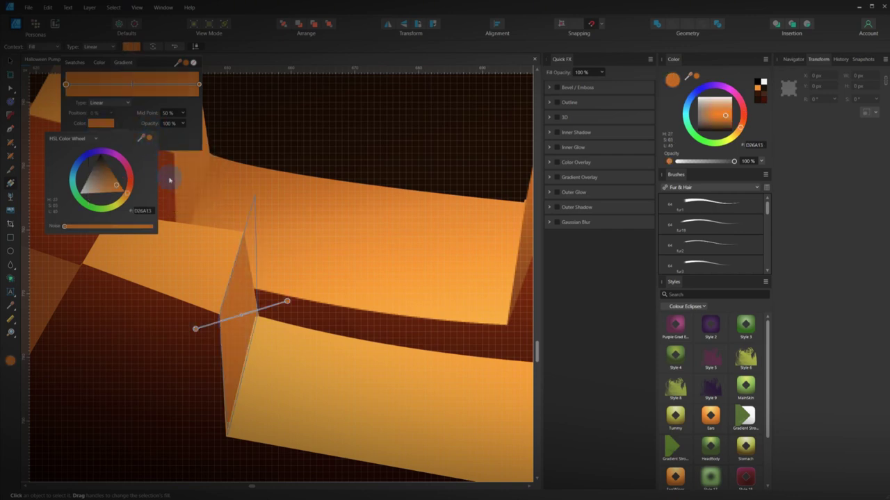
- Resample the gradient stop as CB640F, redraw the gradient line along the side facet's height, and deselect the facet
left_click(198, 84)
left_click(109, 123)
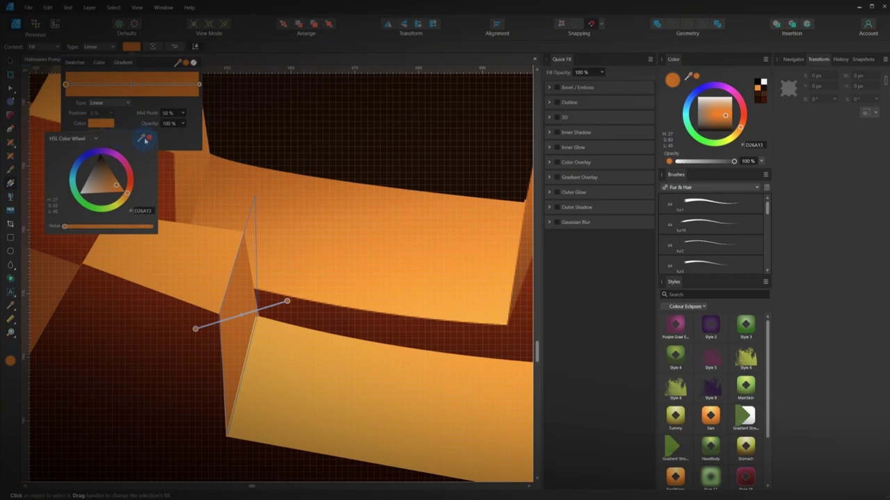
left_click_drag(144, 139, 162, 138)
scroll(244, 297, "down", 3)
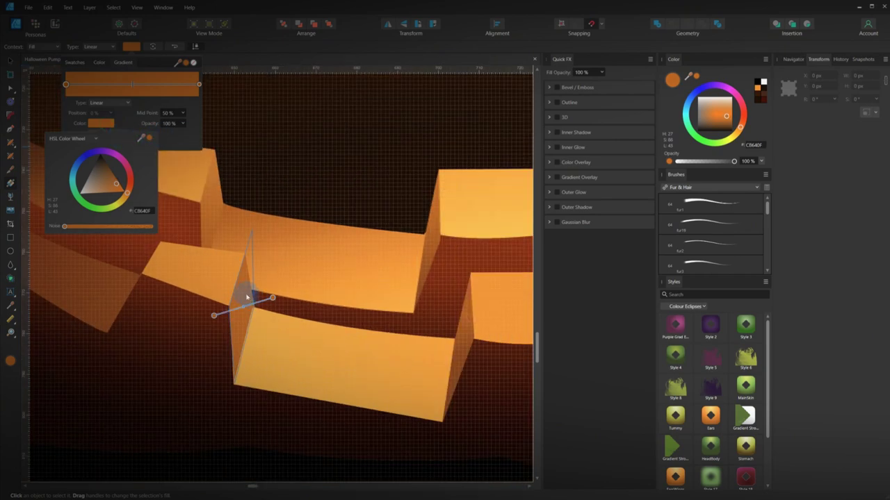
left_click_drag(243, 302, 237, 362)
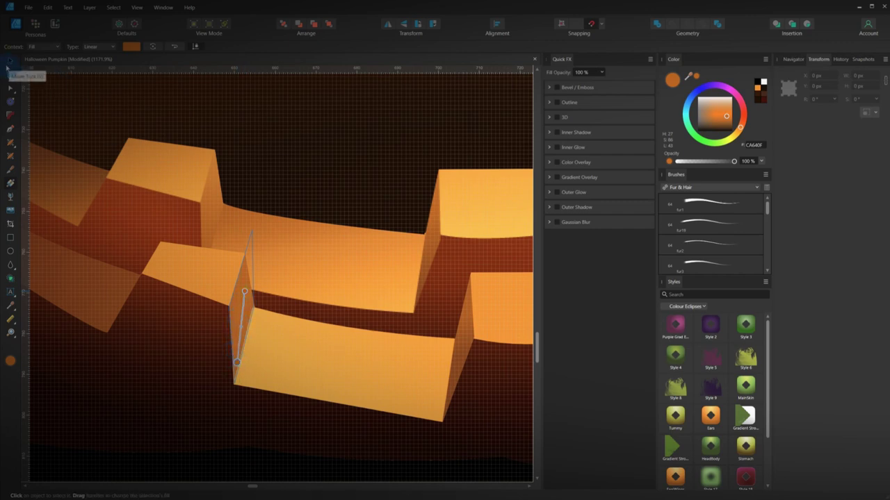
left_click(202, 371)
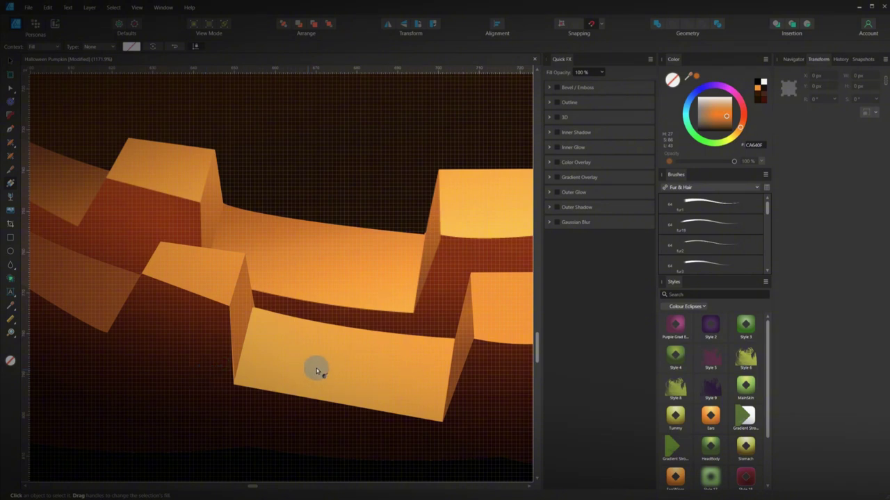
- Pull the orange lip curve off the reference and reposition it under the dark mouth shape at about 525.8, 678.3 px
scroll(317, 371, "down", 8)
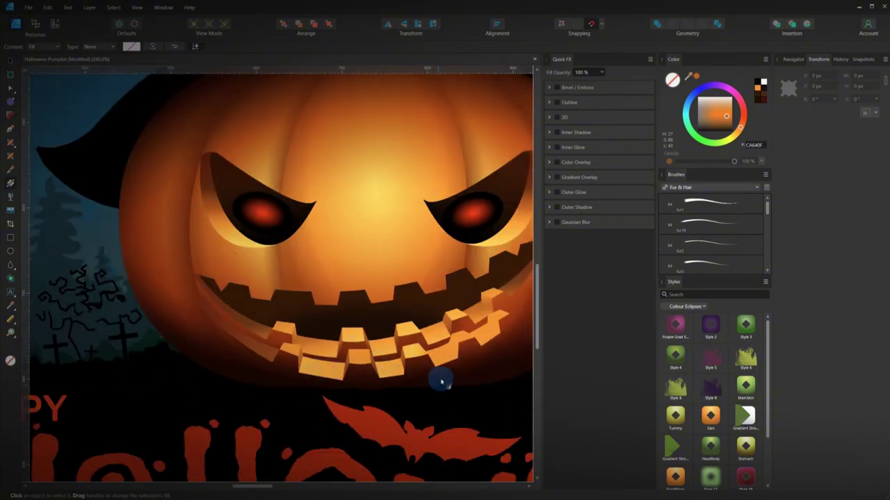
left_click_drag(423, 369, 318, 324)
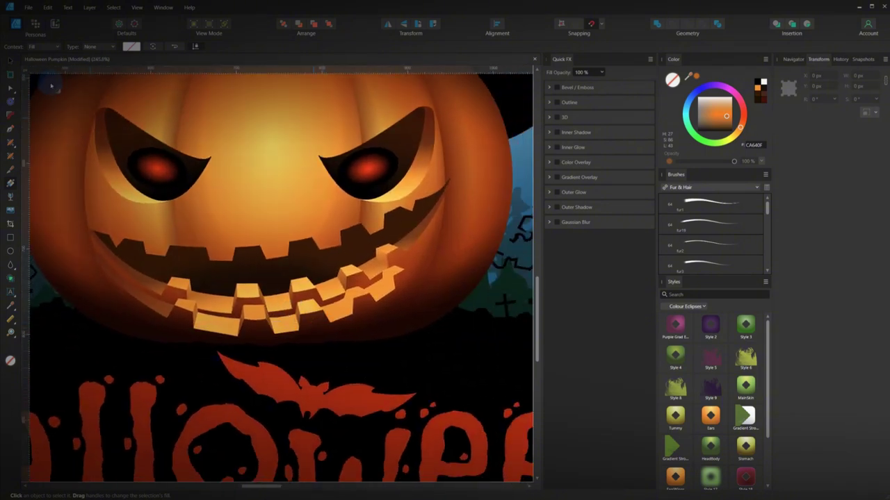
left_click(14, 63)
left_click(275, 283)
left_click_drag(308, 301, 320, 354)
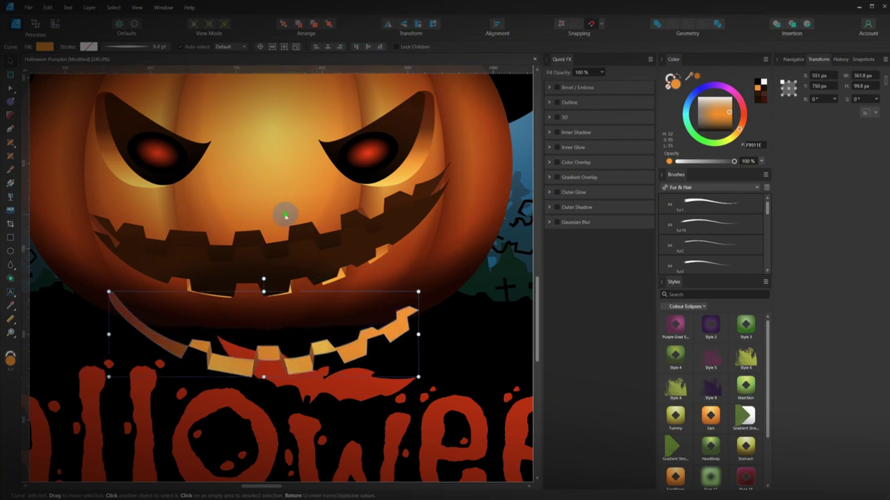
left_click_drag(284, 213, 284, 231)
left_click_drag(318, 339, 301, 294)
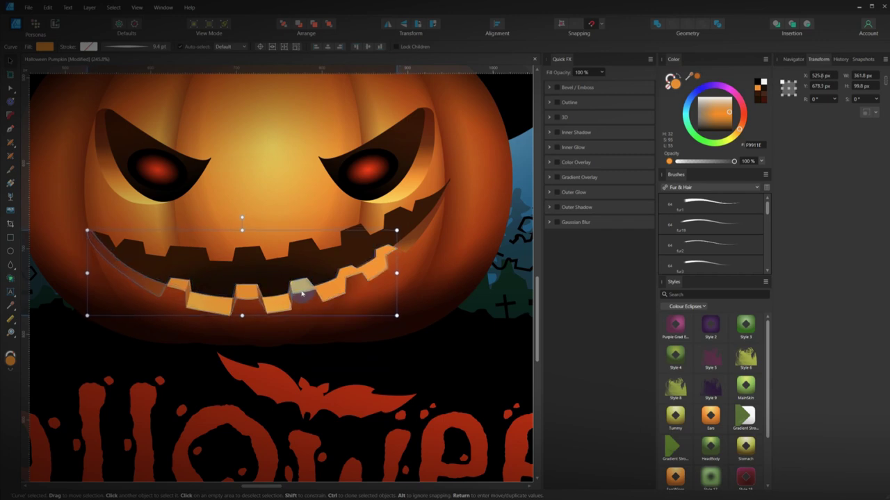
- Group the lip with the dark mouth, move the group onto the vector pumpkin at about 1276, 613.8 px, and bring it to the front
left_click(312, 260, "shift")
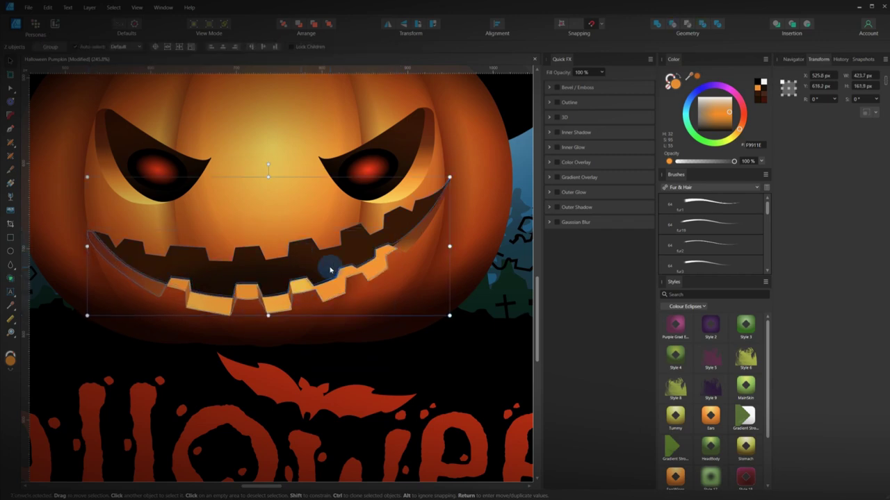
key("ctrl+g")
scroll(347, 299, "down", 3)
left_click_drag(359, 320, 258, 303)
mouse_move(202, 269)
left_mouse_down()
mouse_move(414, 279)
mouse_move(206, 263)
left_mouse_up()
left_click_drag(193, 265, 352, 261)
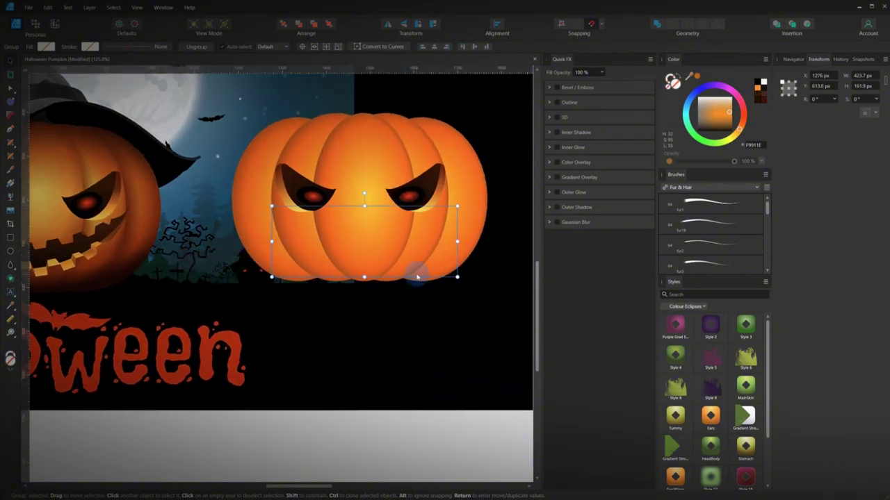
key("ctrl+shift+]")
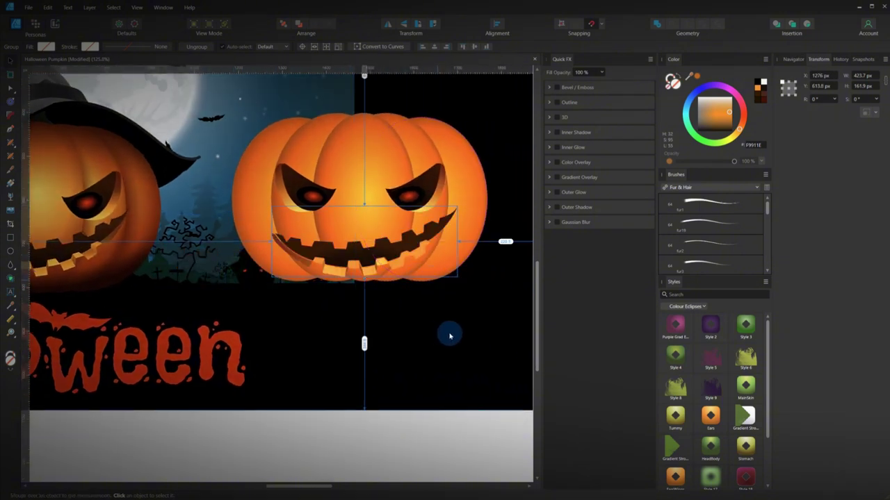
- Reposition the mouth group on the vector pumpkin to about 1273.9, 598.1 px
left_click_drag(409, 256, 413, 254)
double_click(396, 236)
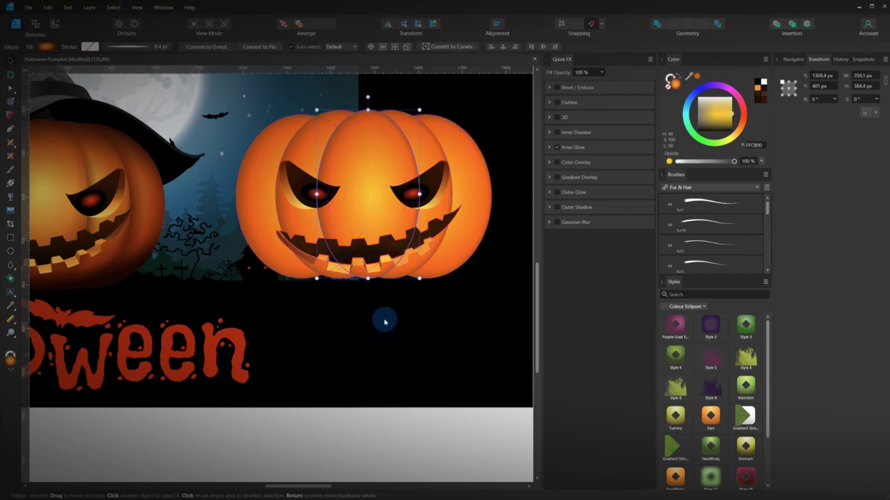
left_click(360, 328)
left_click(363, 251)
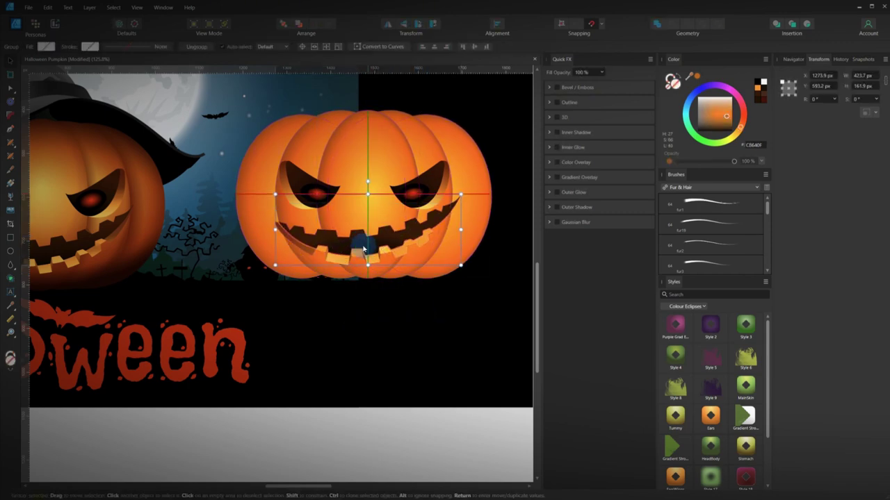
left_click_drag(363, 251, 363, 253)
left_click_drag(331, 309, 447, 312)
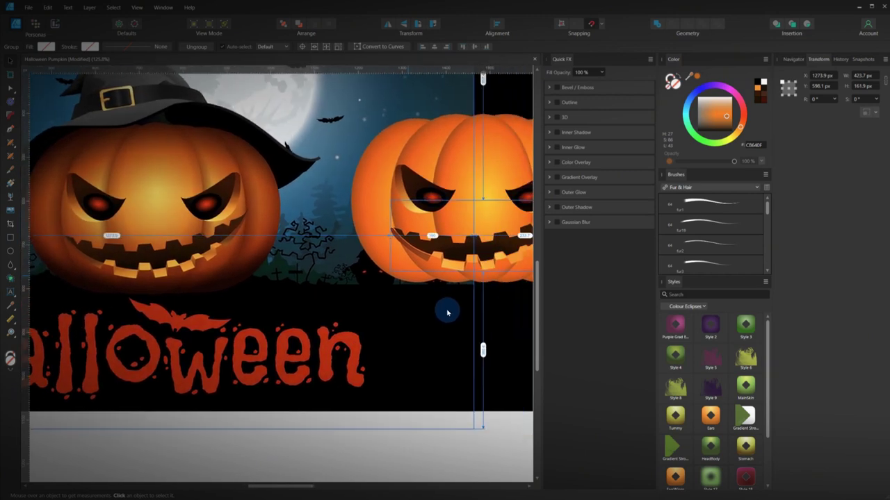
- Within the mouth group, move the lip curve to about 1276.5, 657.6 px against the dark mouth's lower edge, and deselect it
scroll(413, 256, "up", 10)
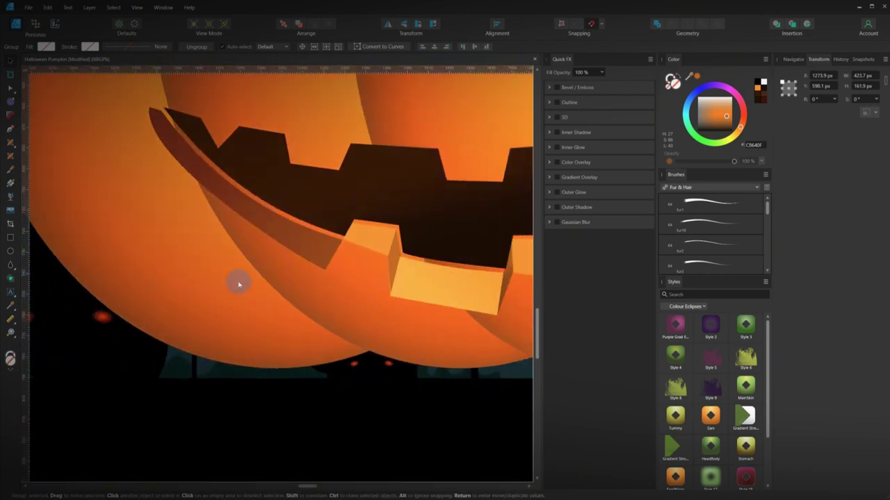
left_click(247, 273)
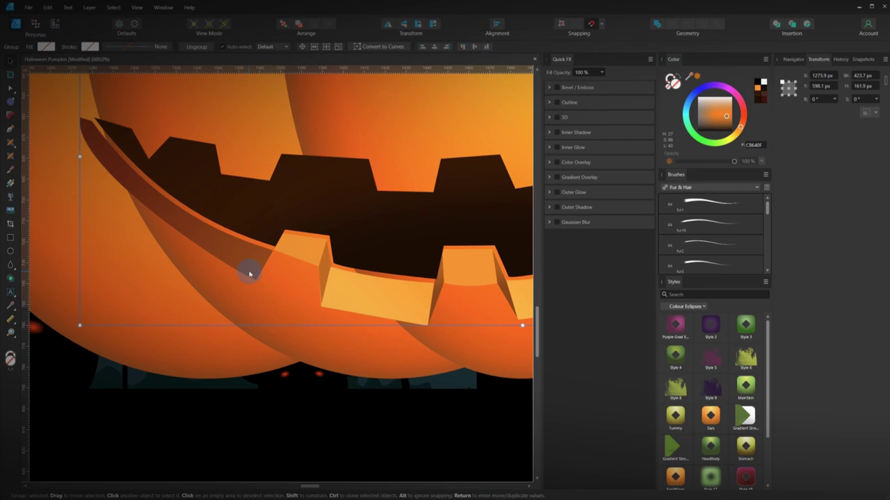
double_click(366, 294)
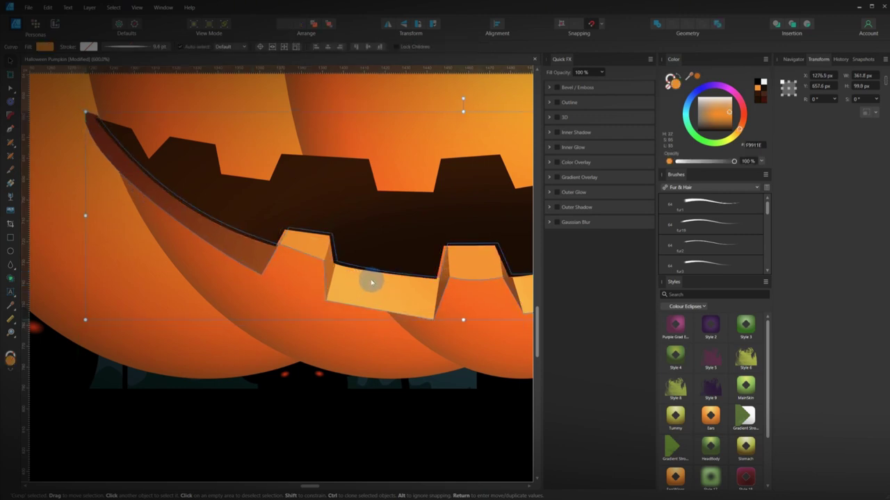
left_click_drag(371, 283, 342, 298)
left_click(344, 339)
left_click(352, 403)
scroll(415, 406, "down", 6)
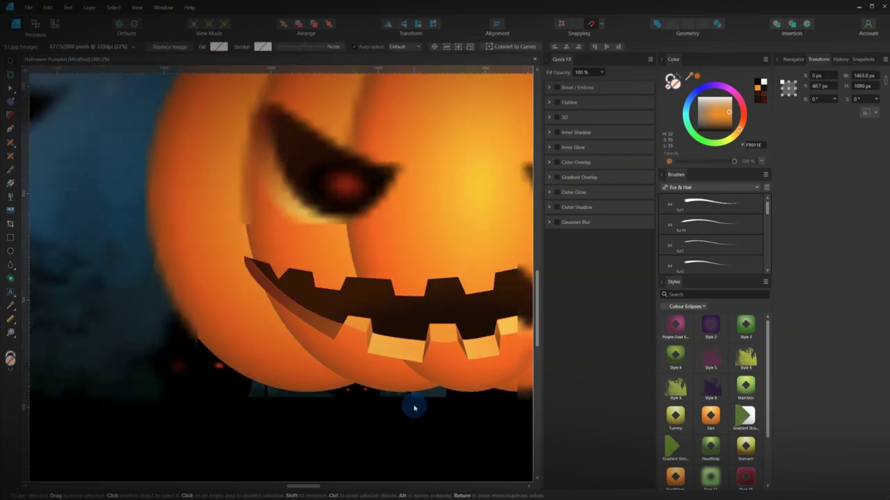
left_click_drag(434, 408, 449, 342)
left_click(371, 393)
scroll(255, 379, "down", 2)
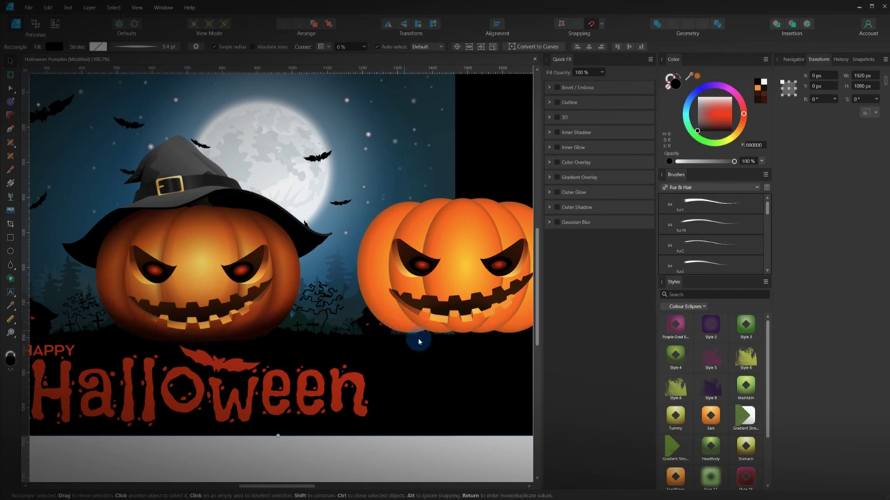
left_click_drag(470, 324, 371, 309)
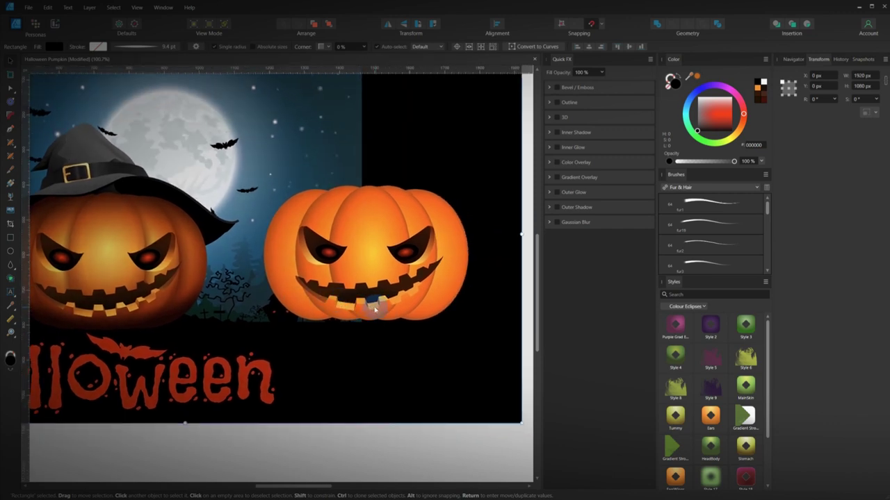